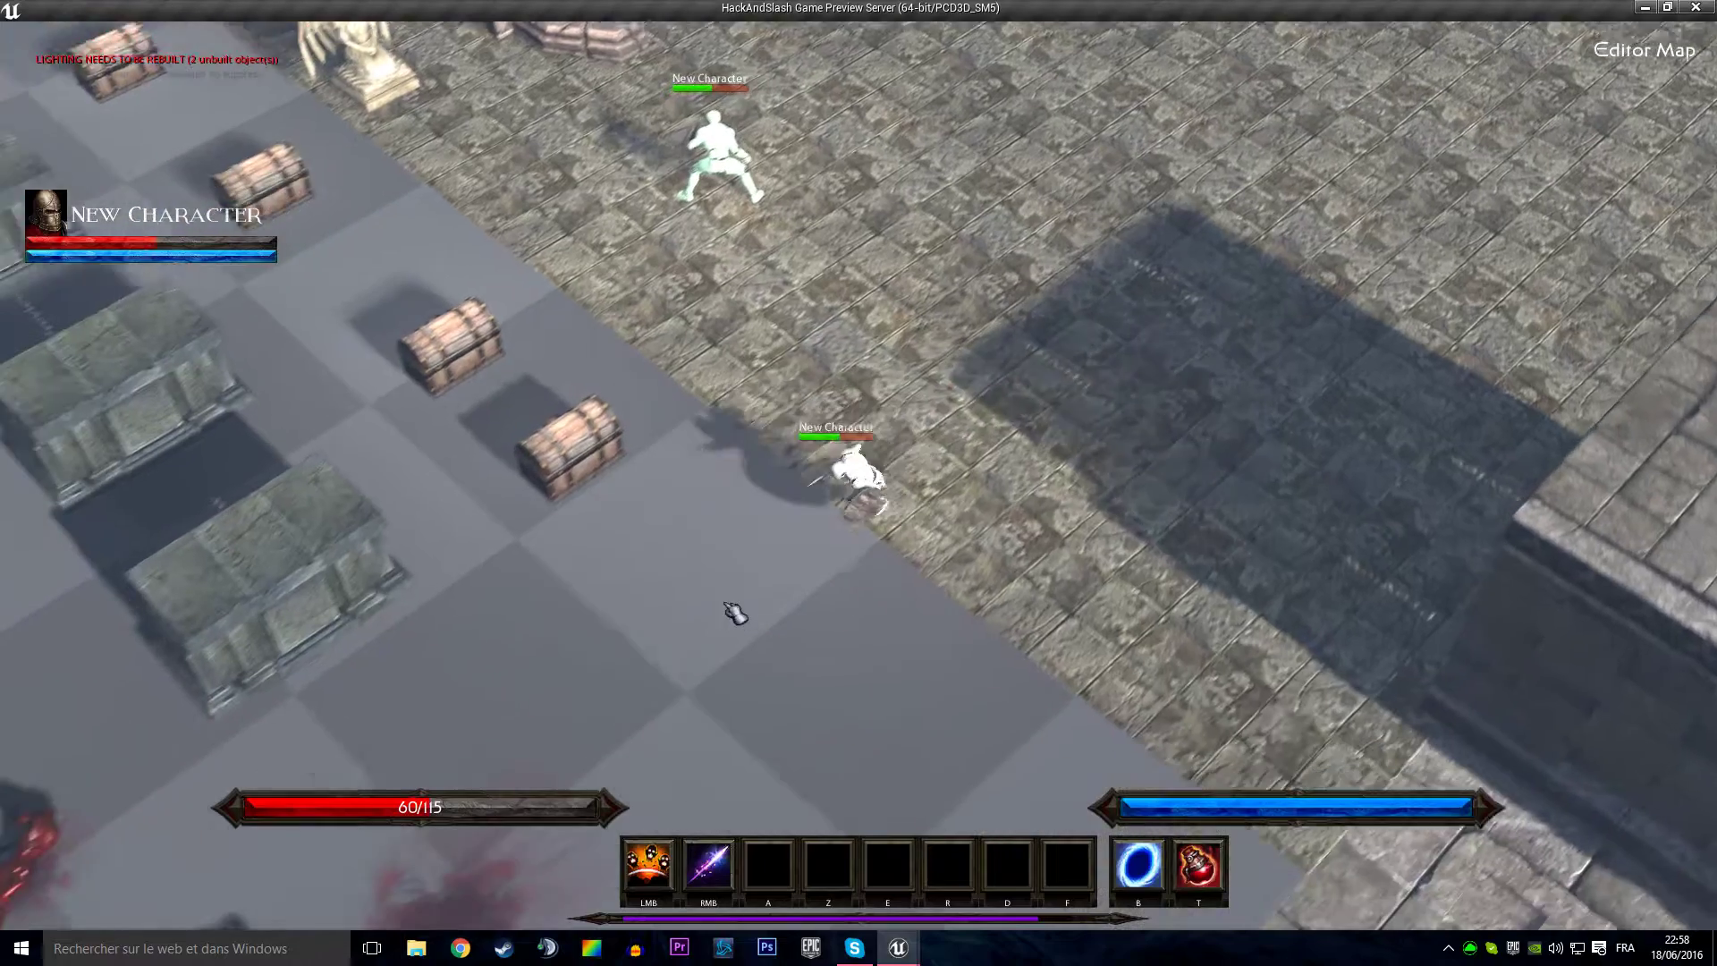
# Step: Run the hero down-left away from the enemies, then up-right past the chests toward the statues
pyautogui.click(129, 760)
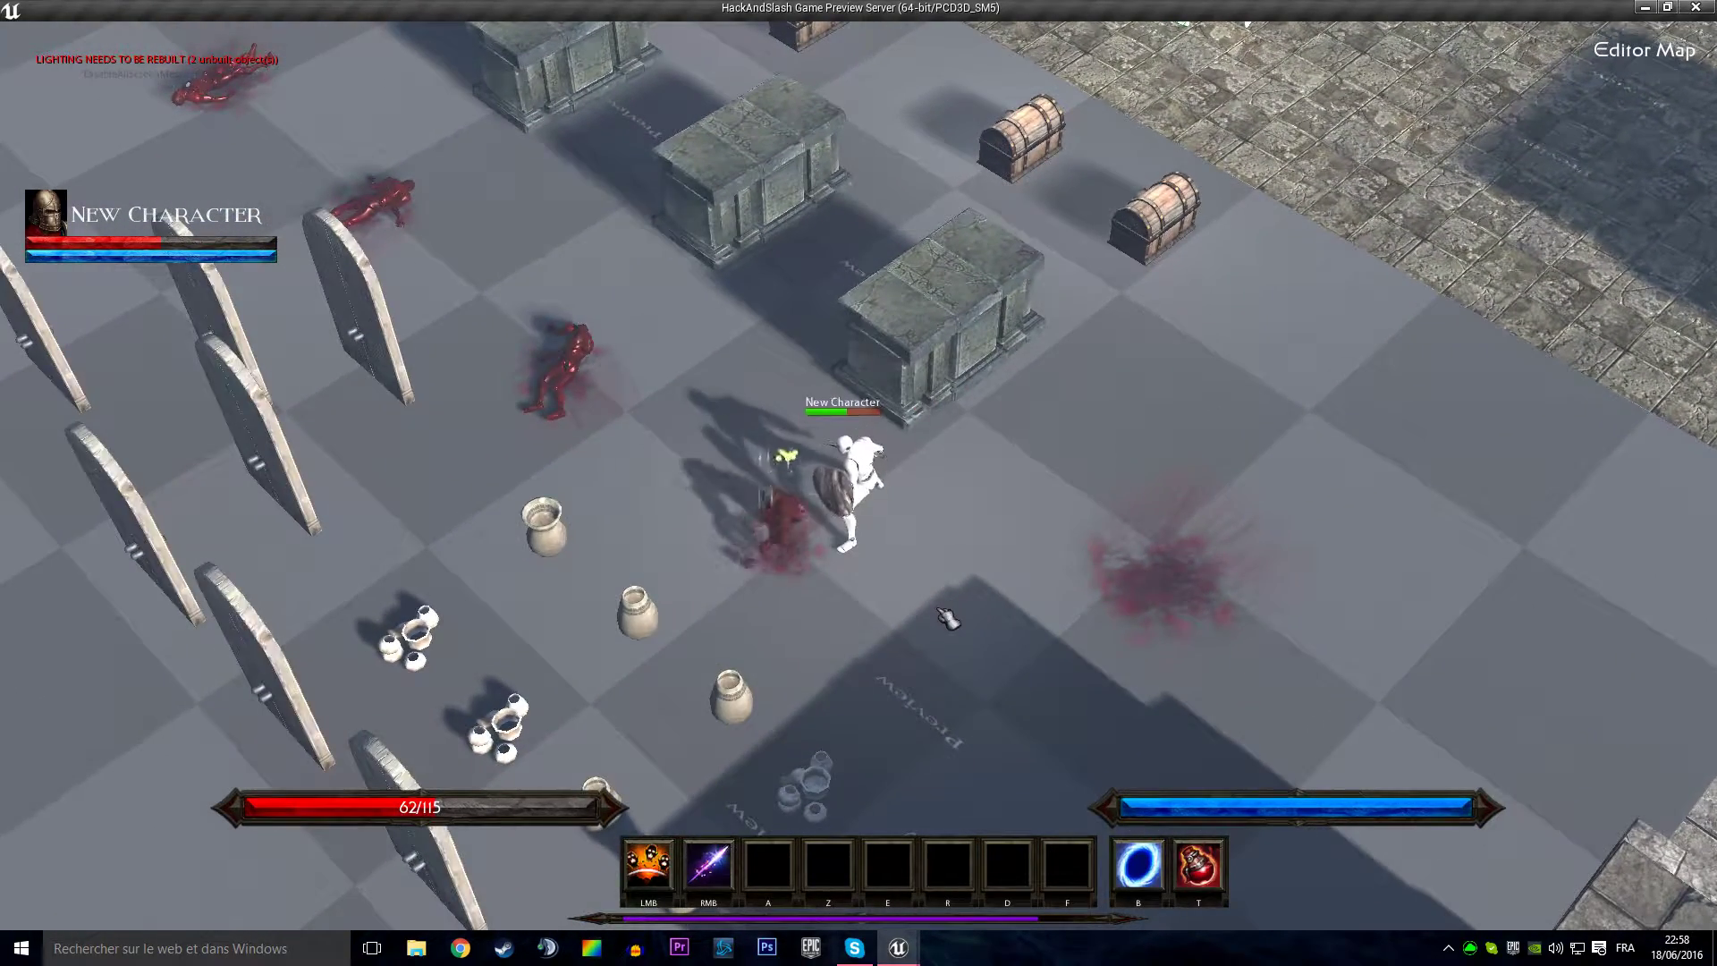
pyautogui.click(1054, 525)
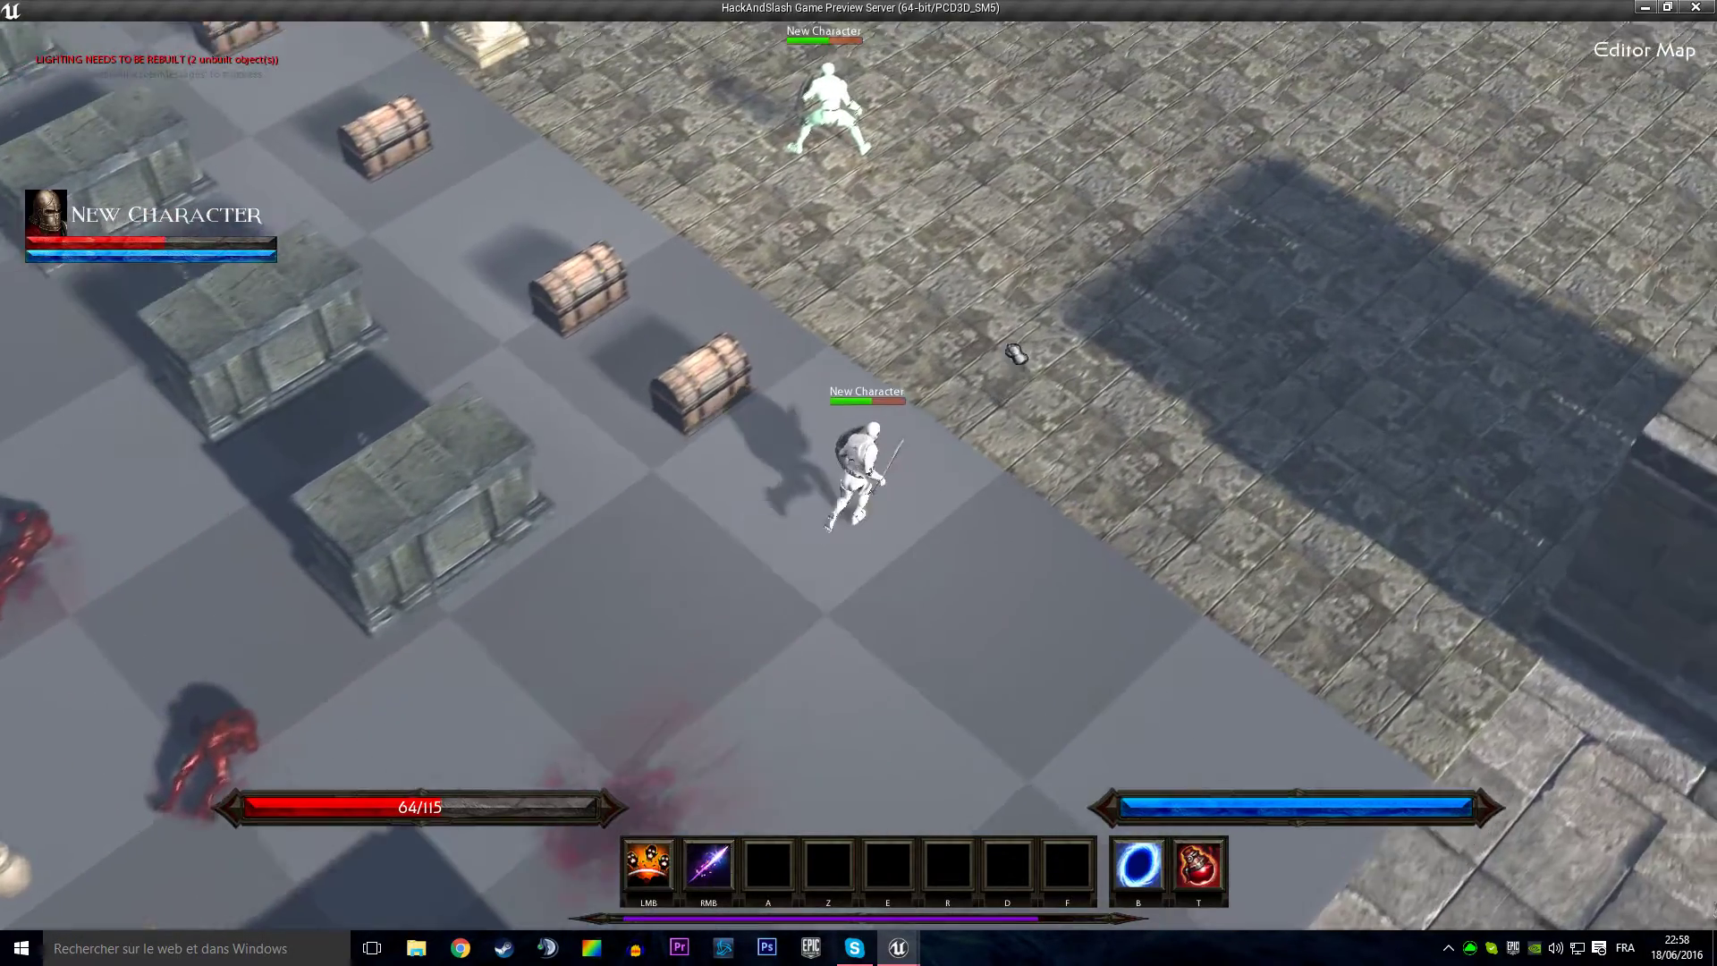
pyautogui.click(1016, 354)
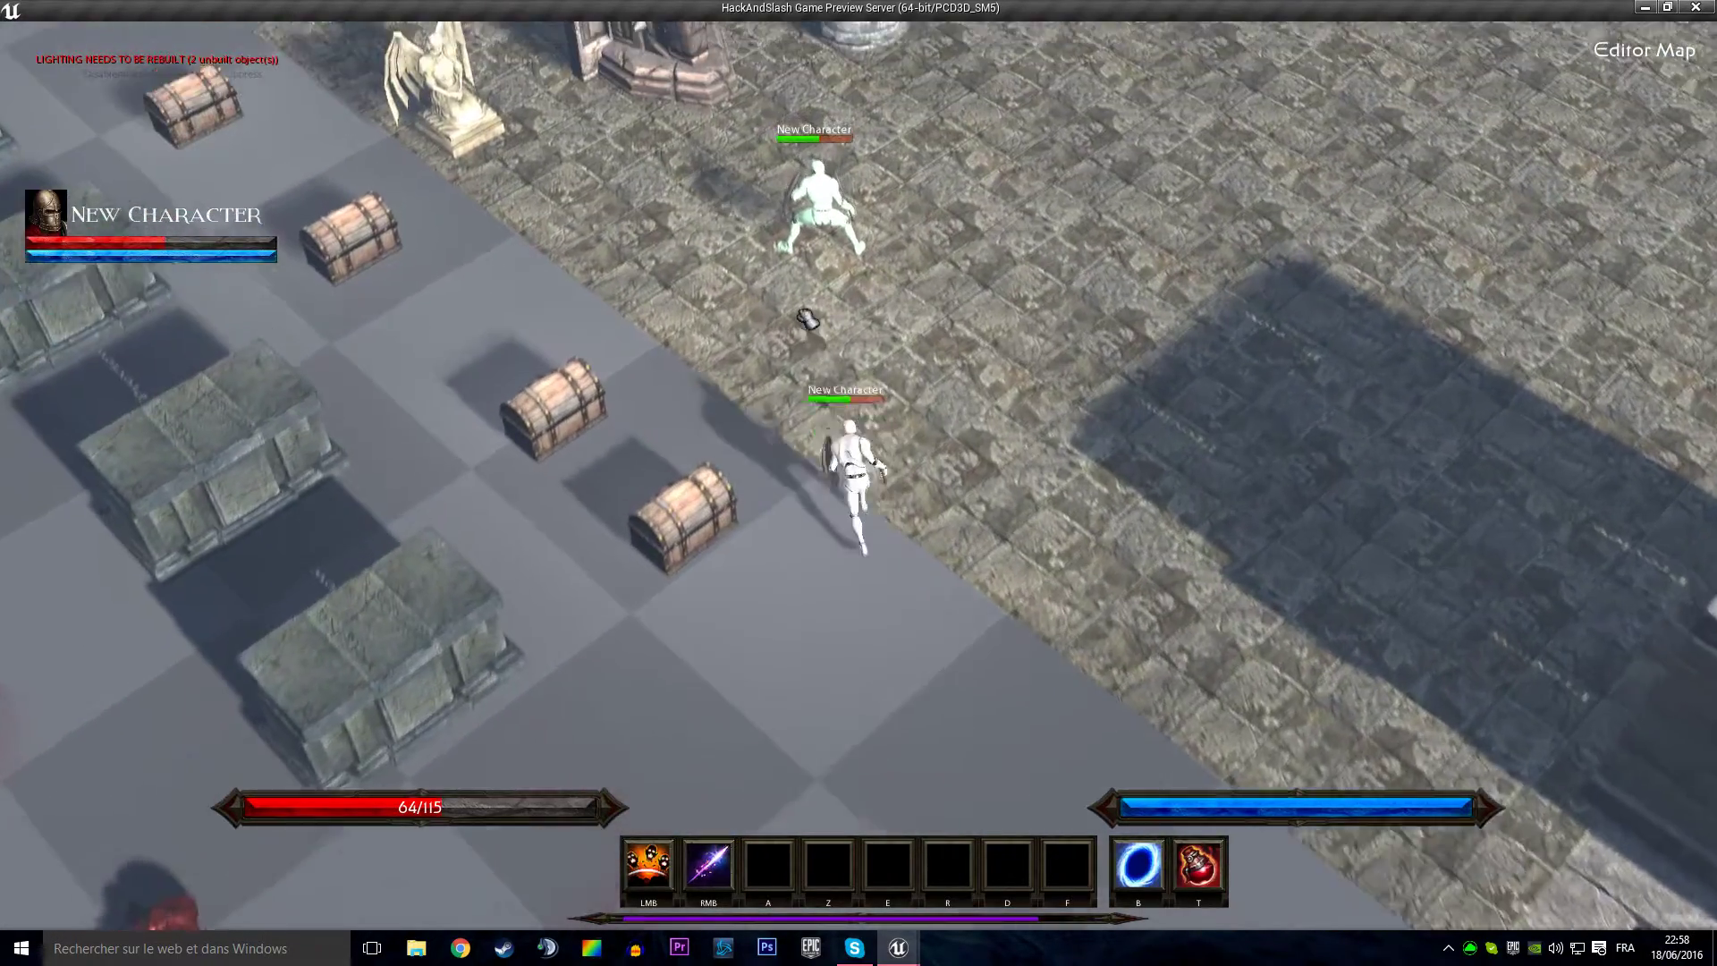
# Step: Stop the game preview and select the TopDownCharacter's SpotLight component
pyautogui.press('Escape')
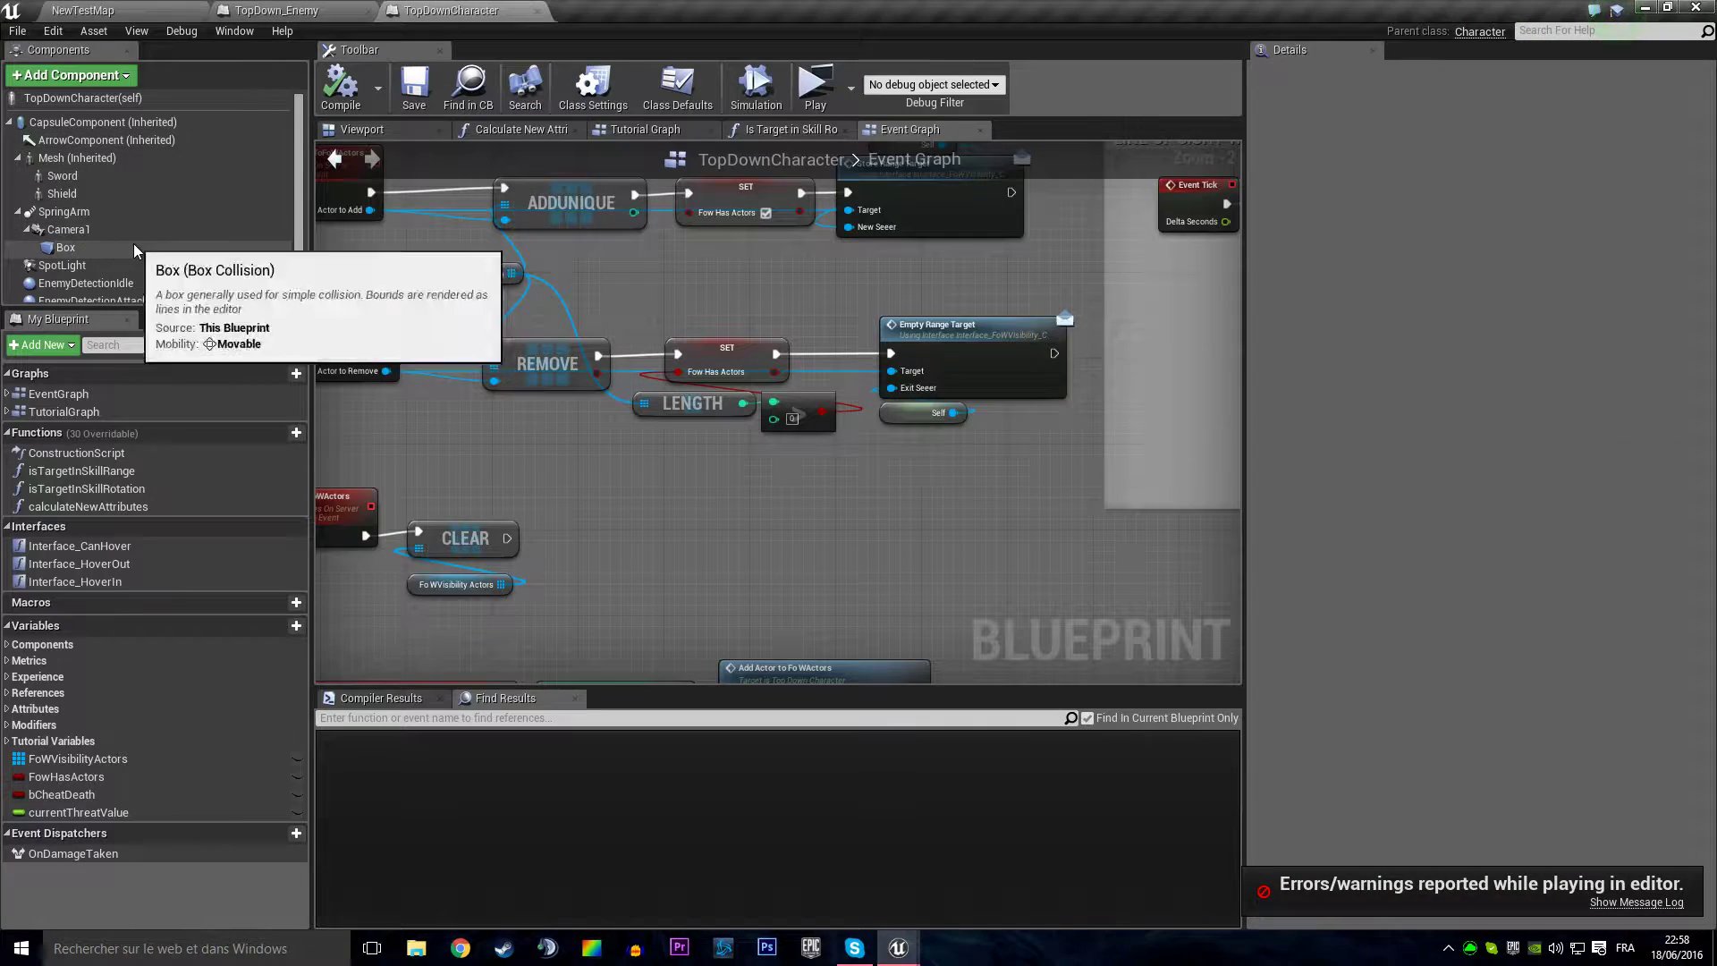
pyautogui.scroll(-2, 127, 259)
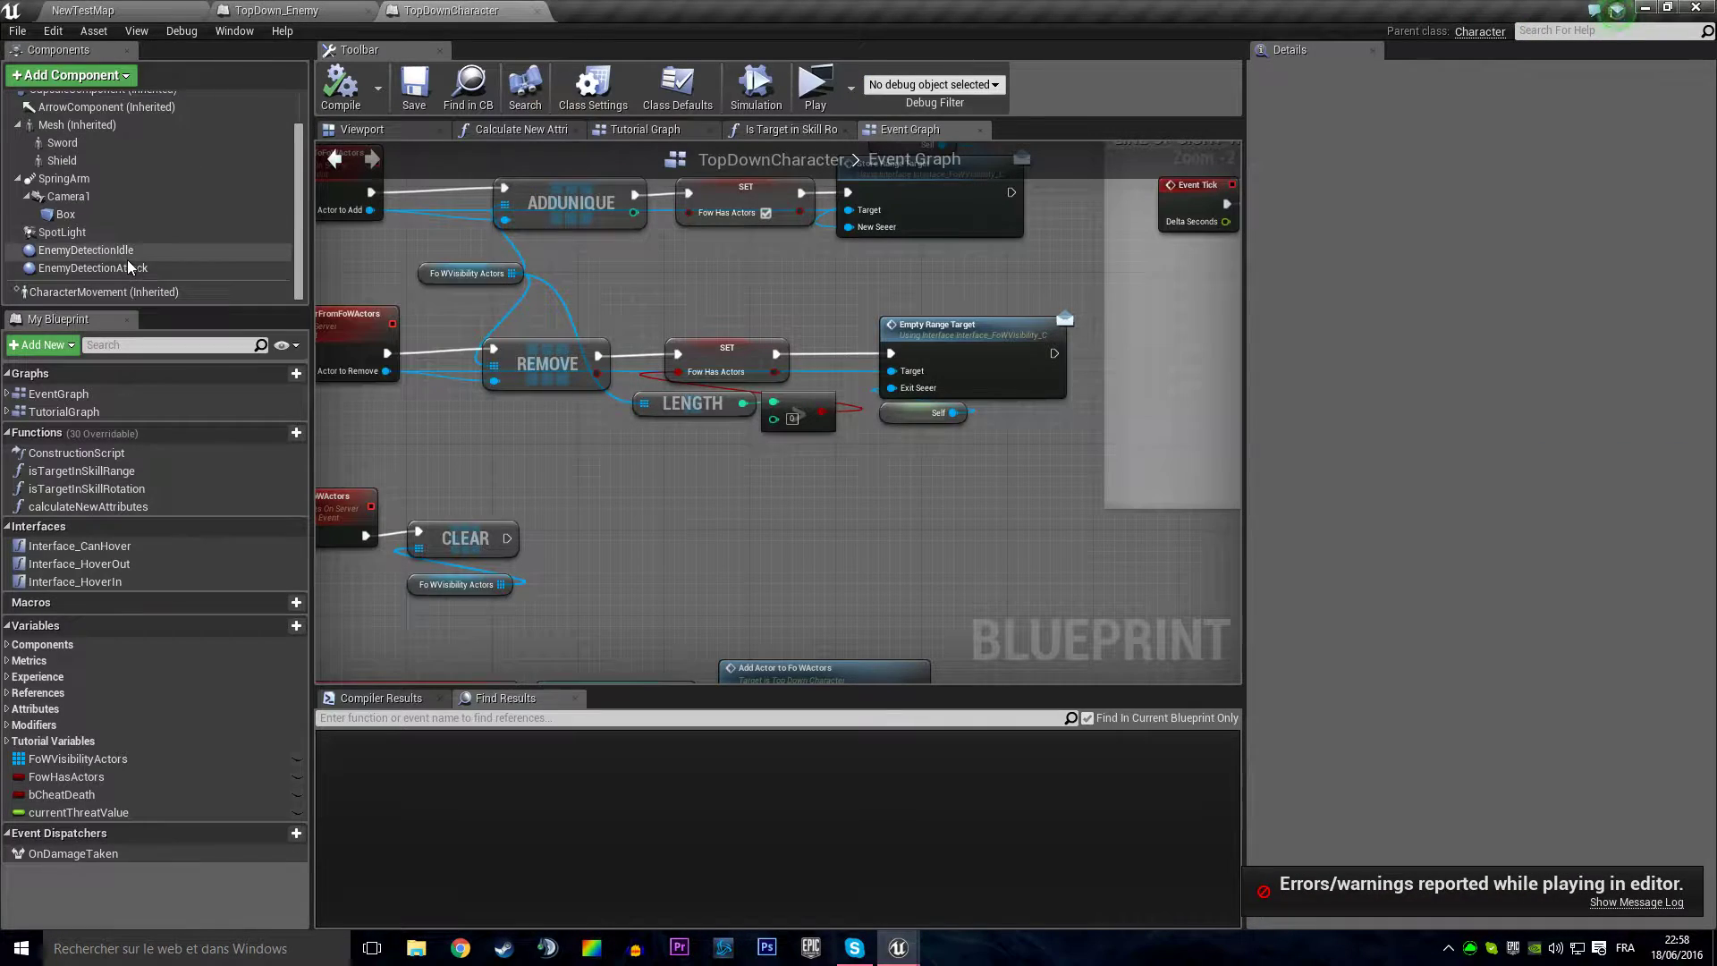
pyautogui.click(89, 233)
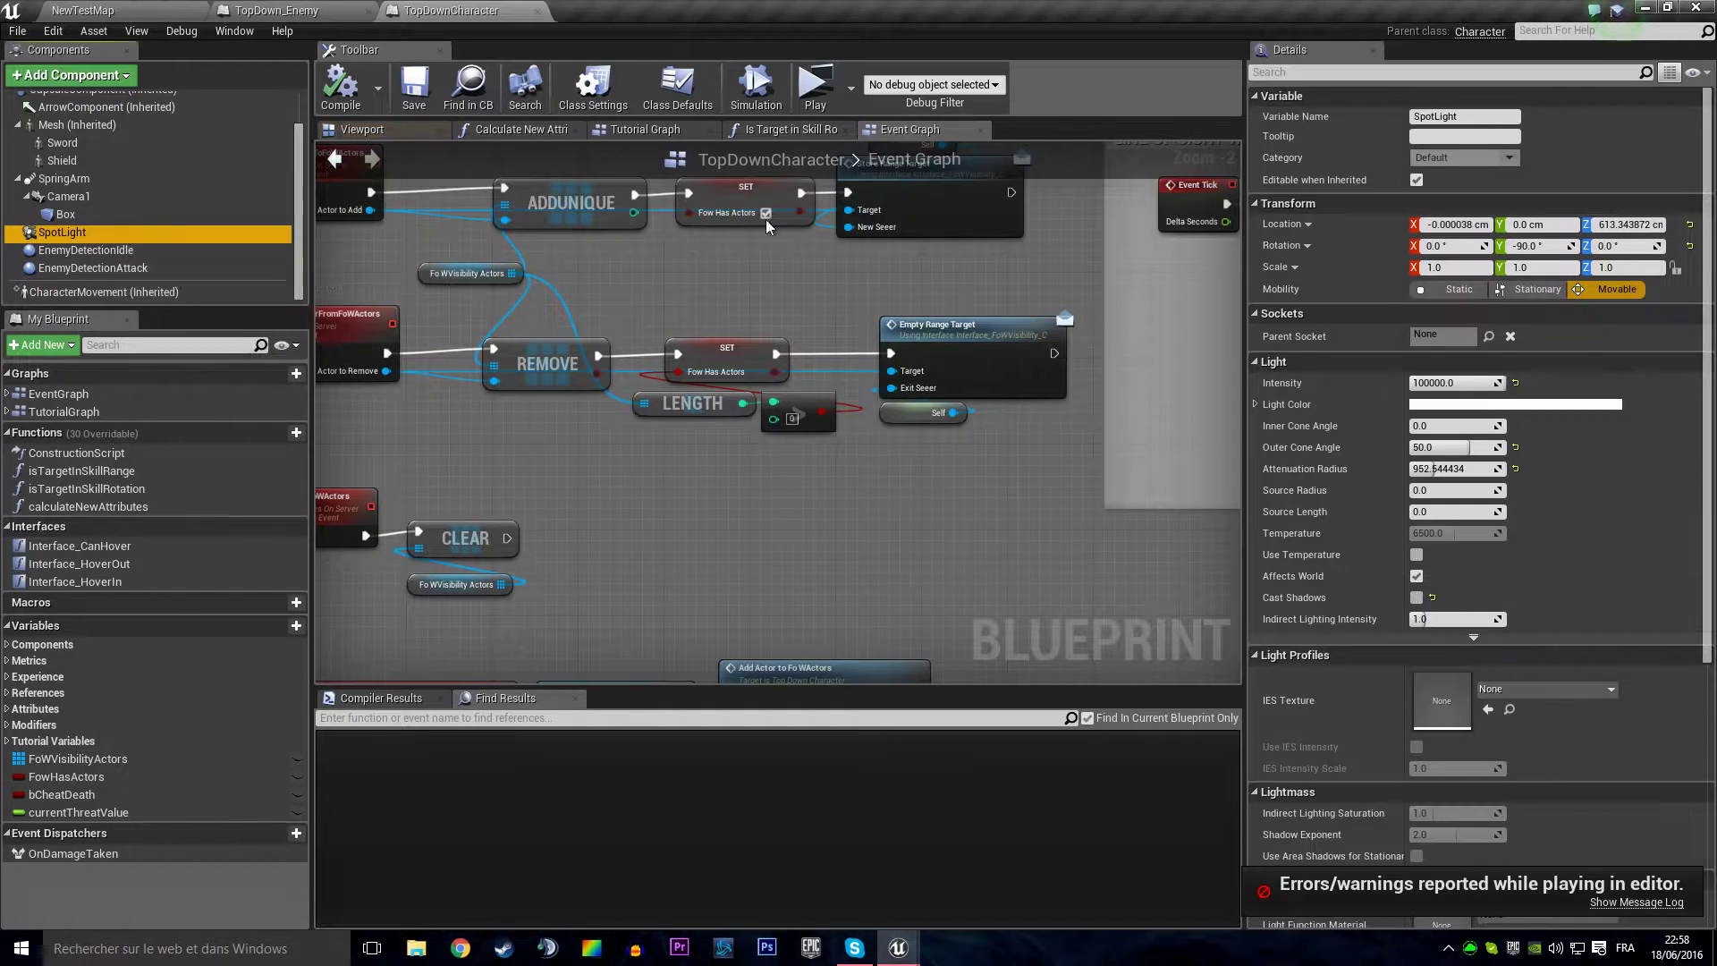
# Step: Set the SpotLight to Hidden in Game, save the blueprint, and go back to NewTestMap
pyautogui.scroll(-5, 1399, 481)
pyautogui.scroll(-3, 1400, 487)
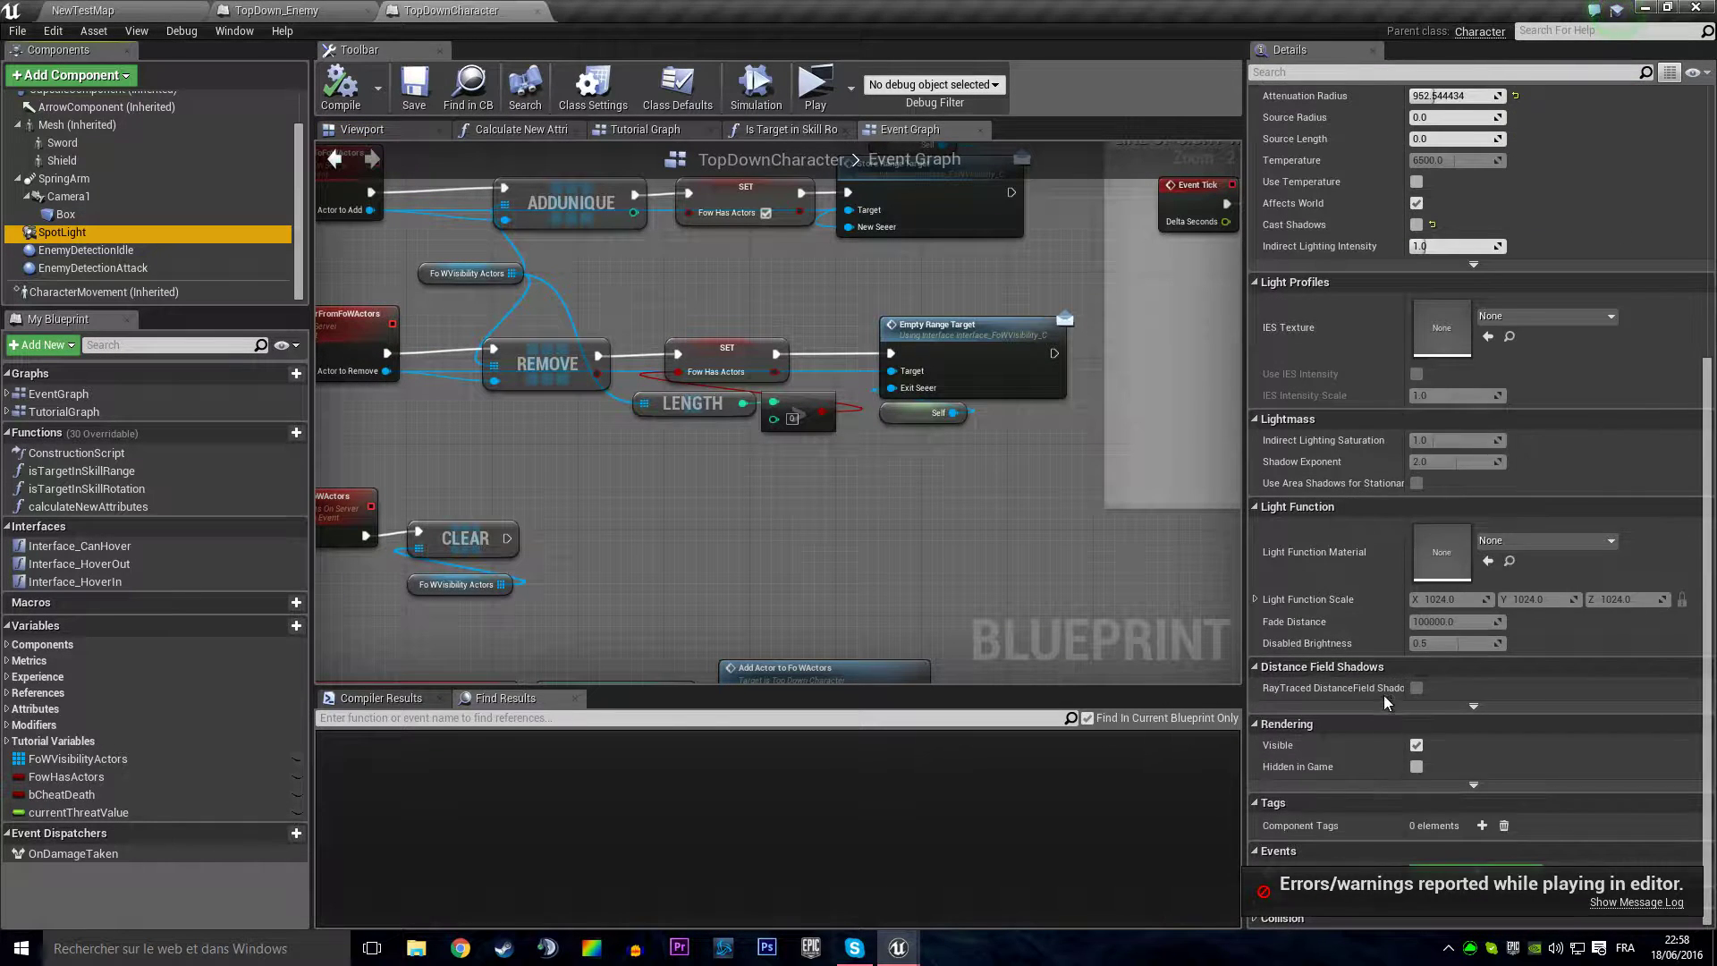
pyautogui.click(1416, 767)
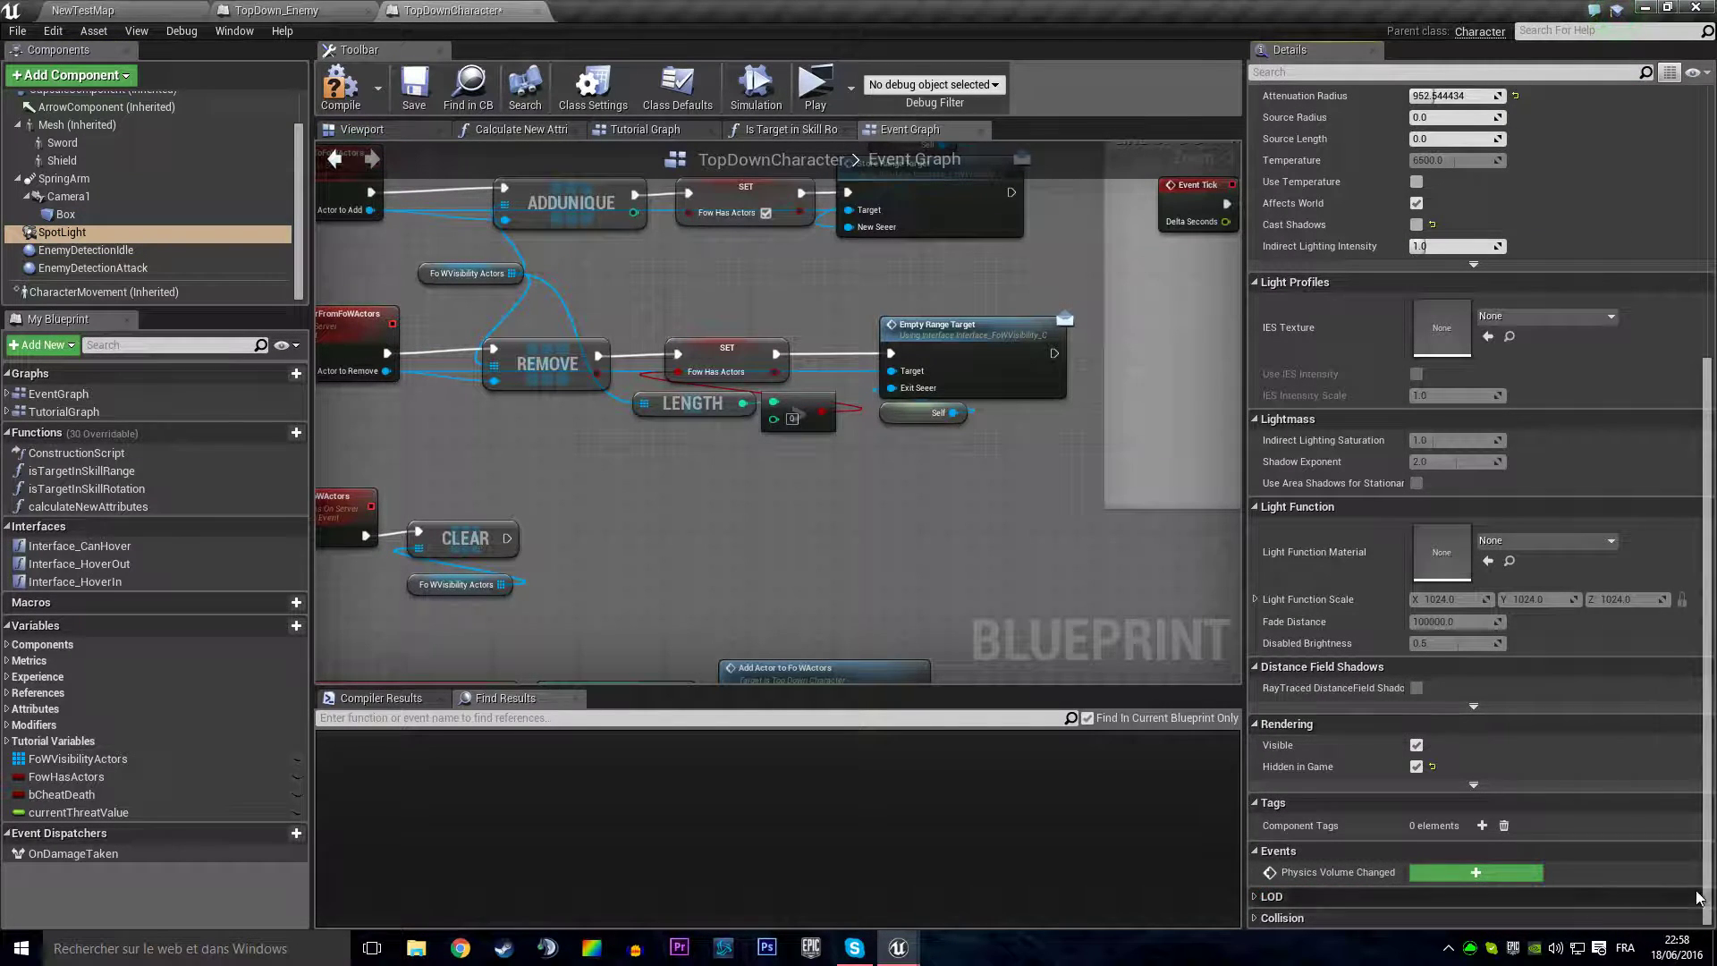
pyautogui.click(402, 98)
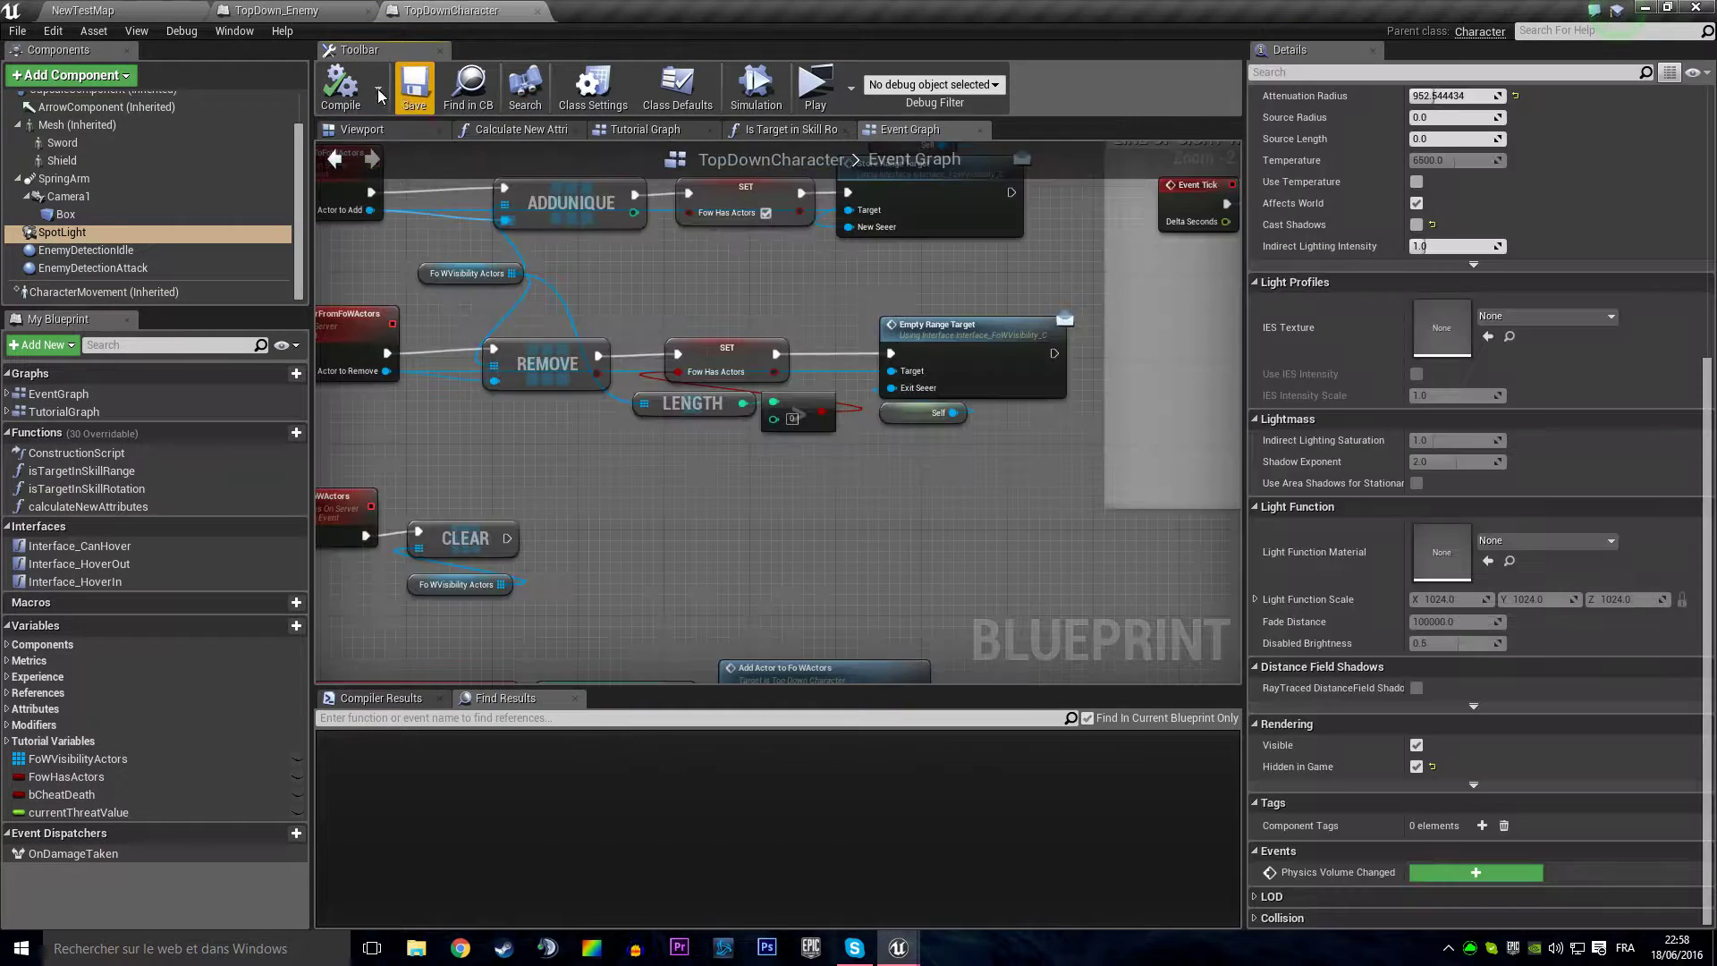
pyautogui.click(151, 9)
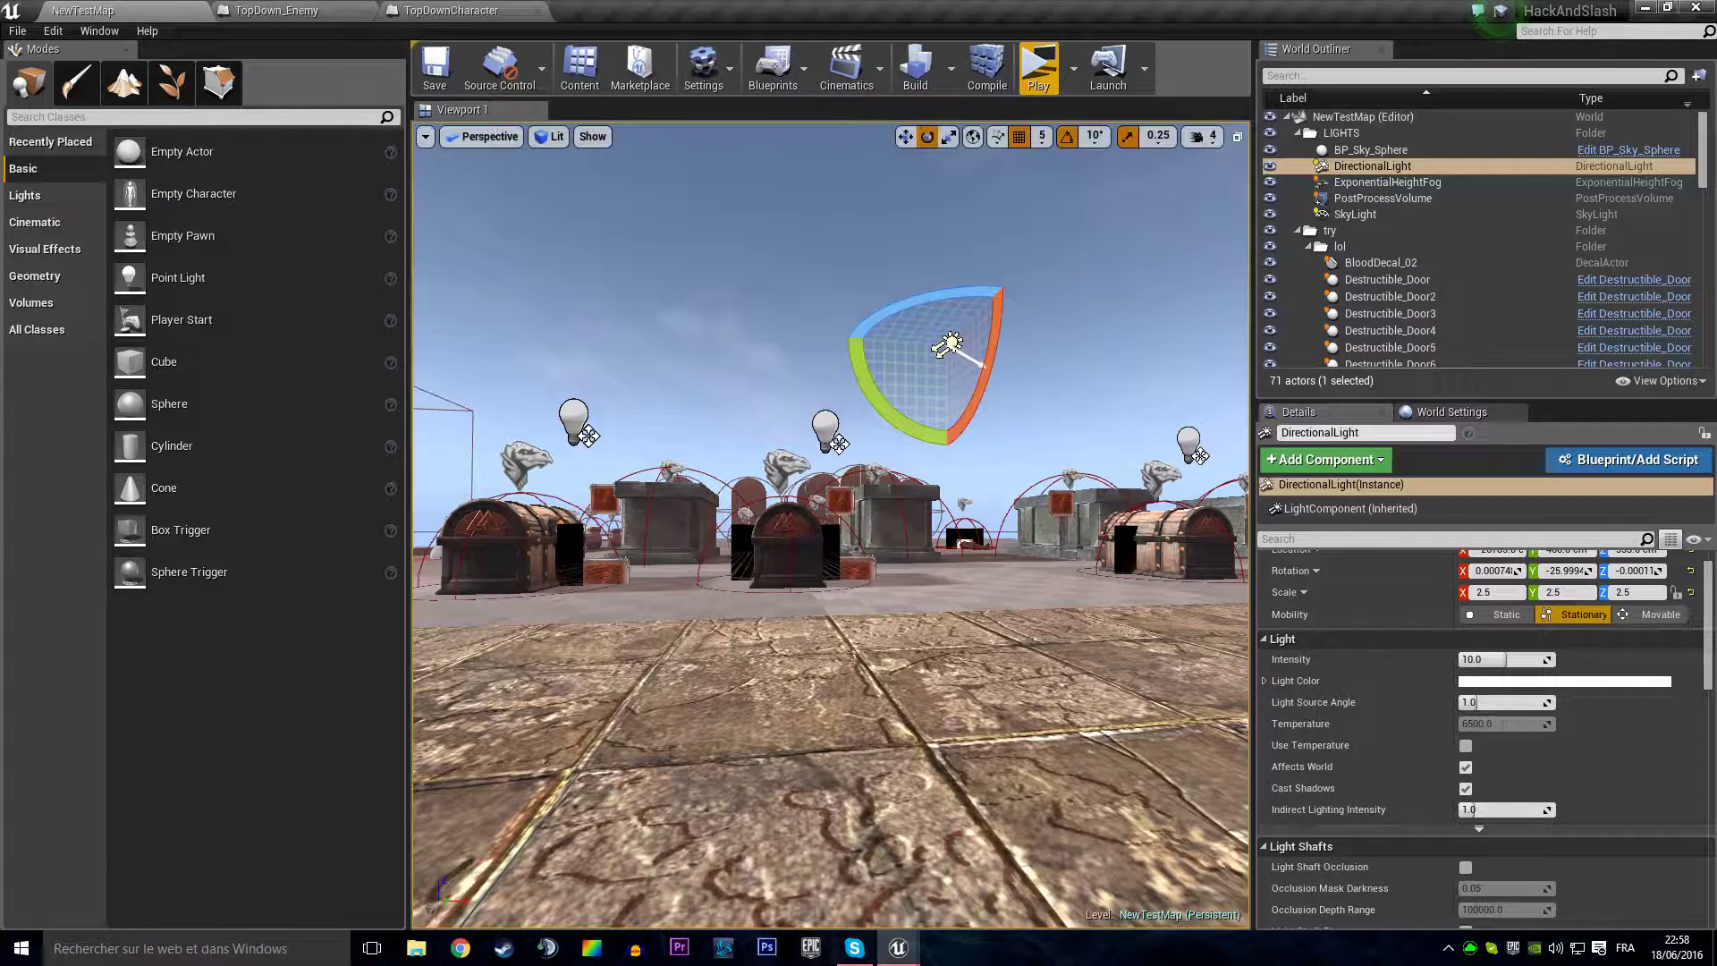
# Step: Show World Settings with the Lightmass Settings section expanded
pyautogui.click(1466, 410)
pyautogui.scroll(-3, 1314, 707)
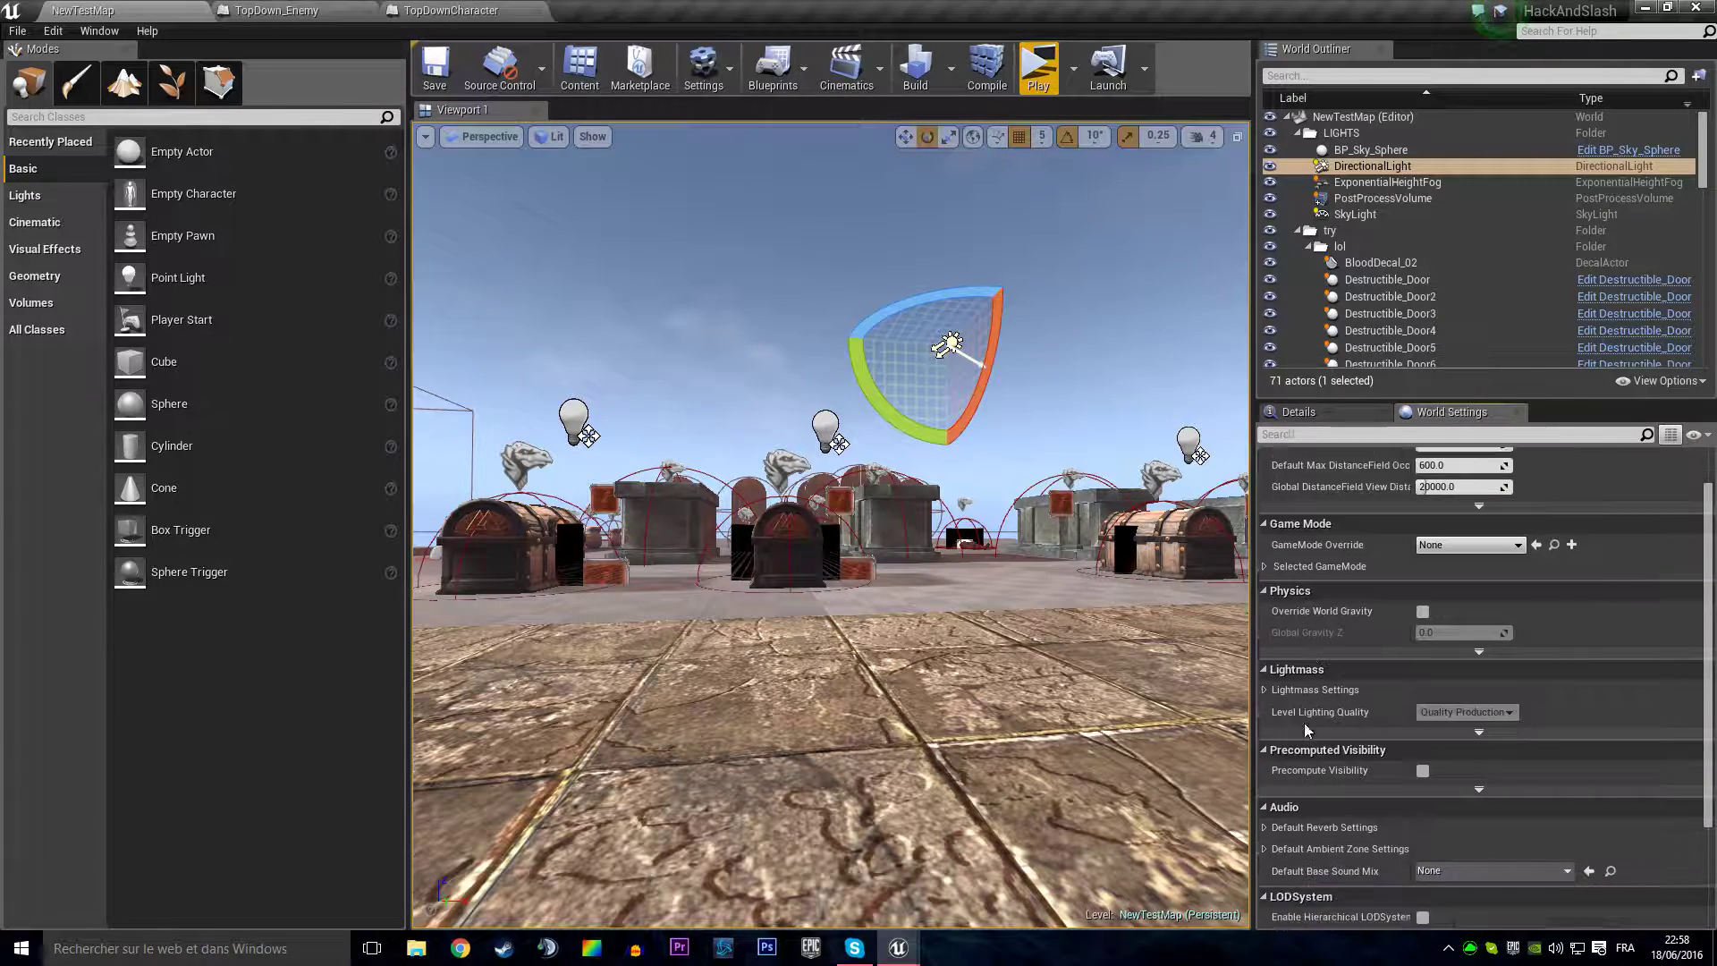
pyautogui.scroll(-2, 1278, 679)
pyautogui.click(1264, 662)
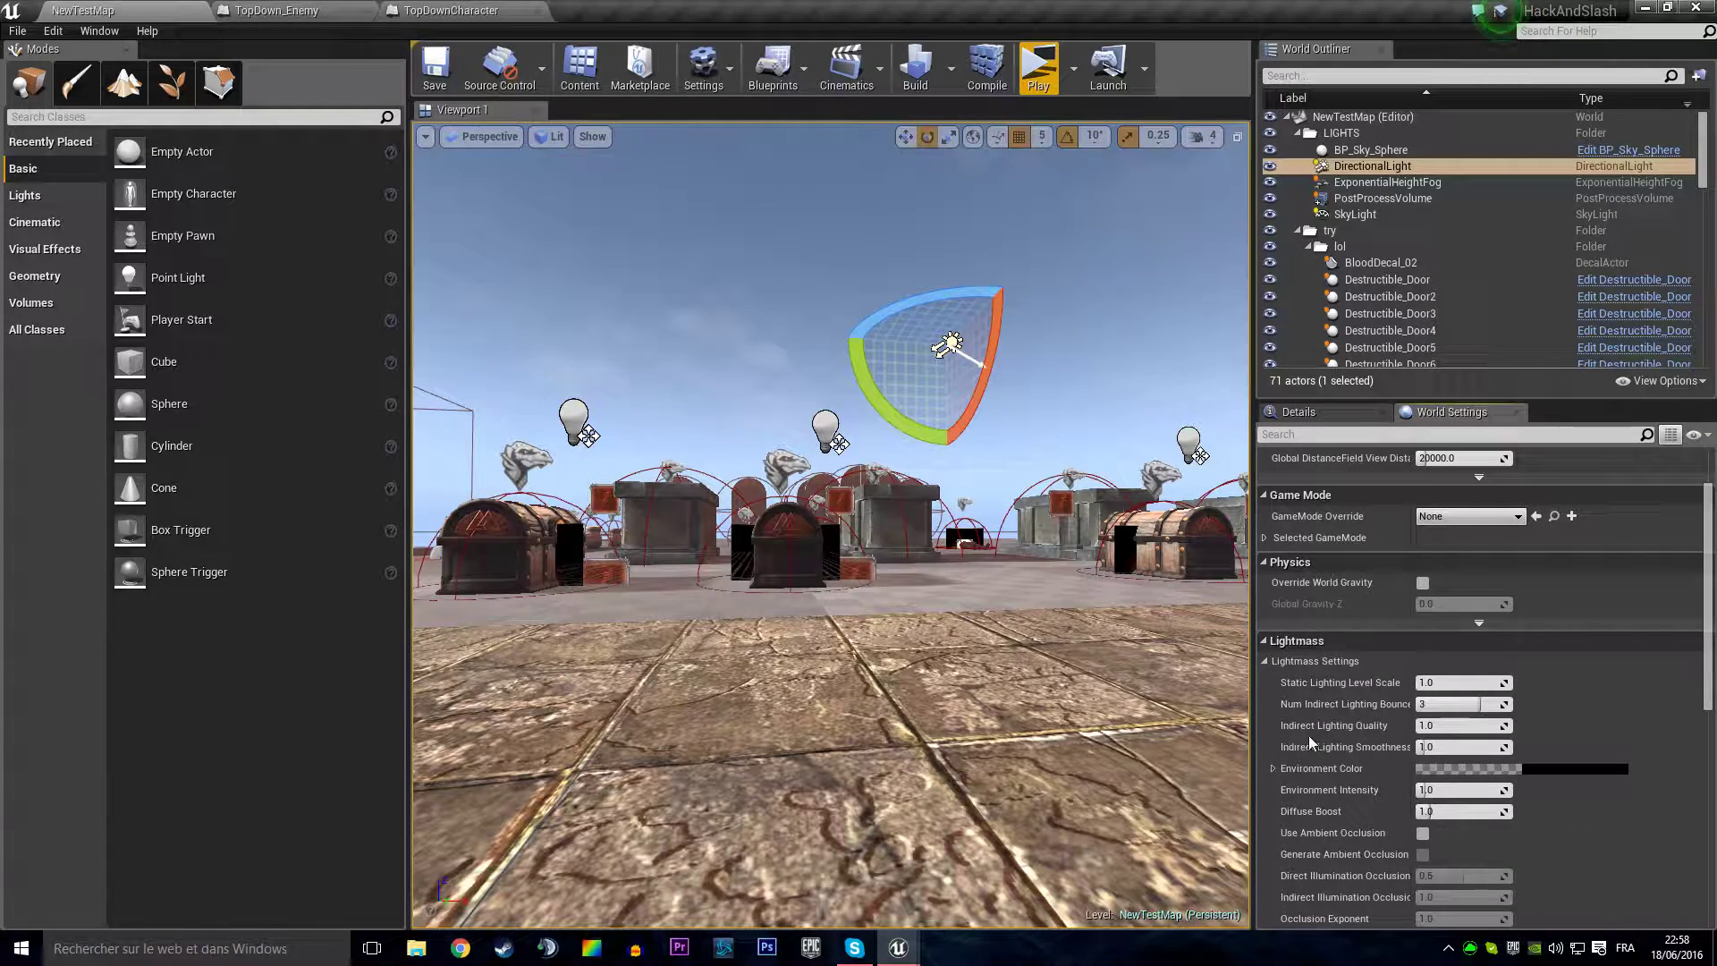
pyautogui.moveTo(832, 536); pyautogui.dragTo(930, 538, button='right')
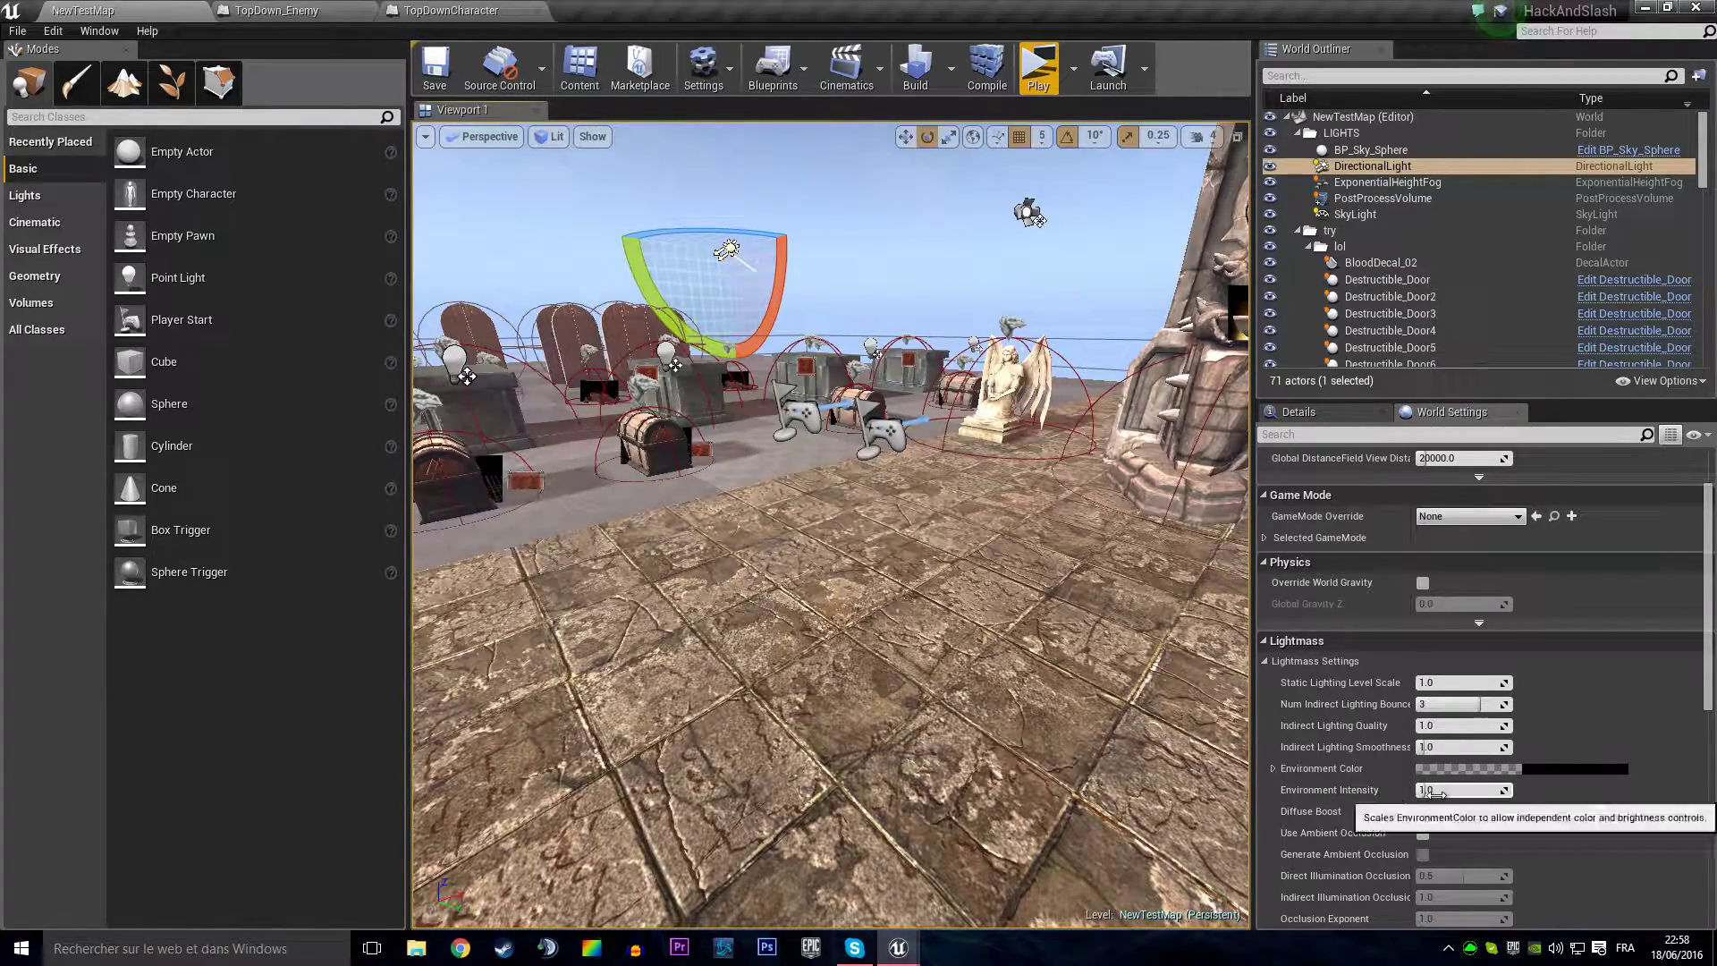
# Step: Set Lightmass Environment Intensity to 0.1 and start building the lighting
pyautogui.click(1434, 792)
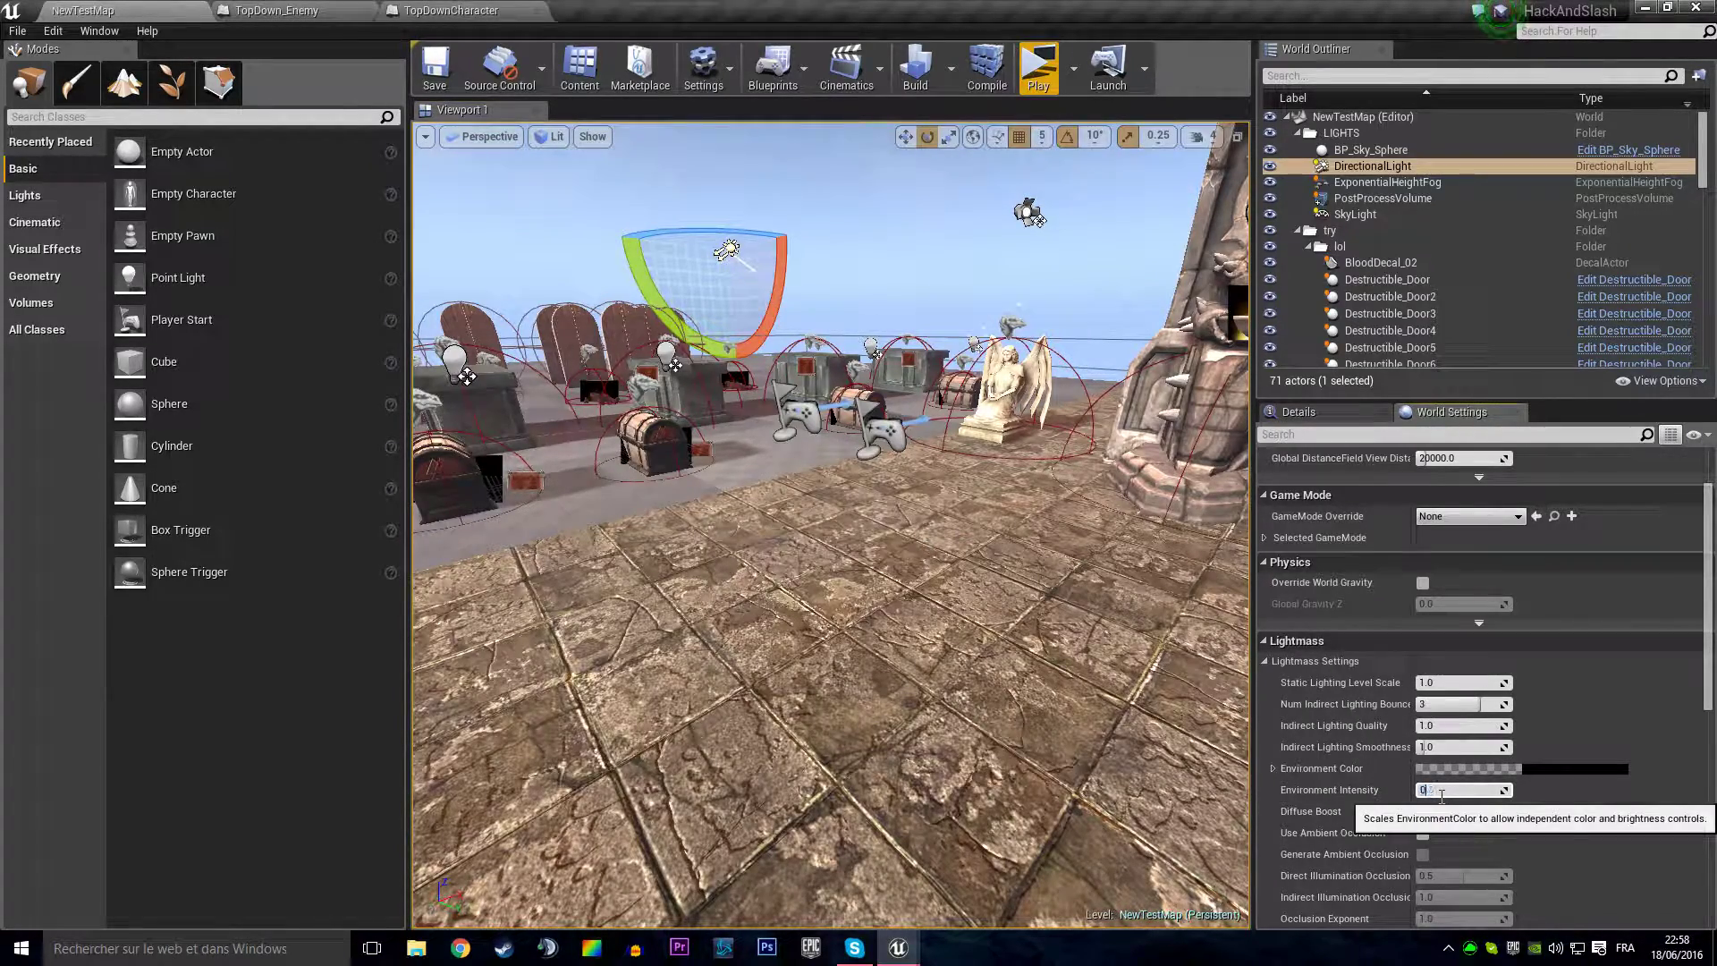
pyautogui.write('.1')
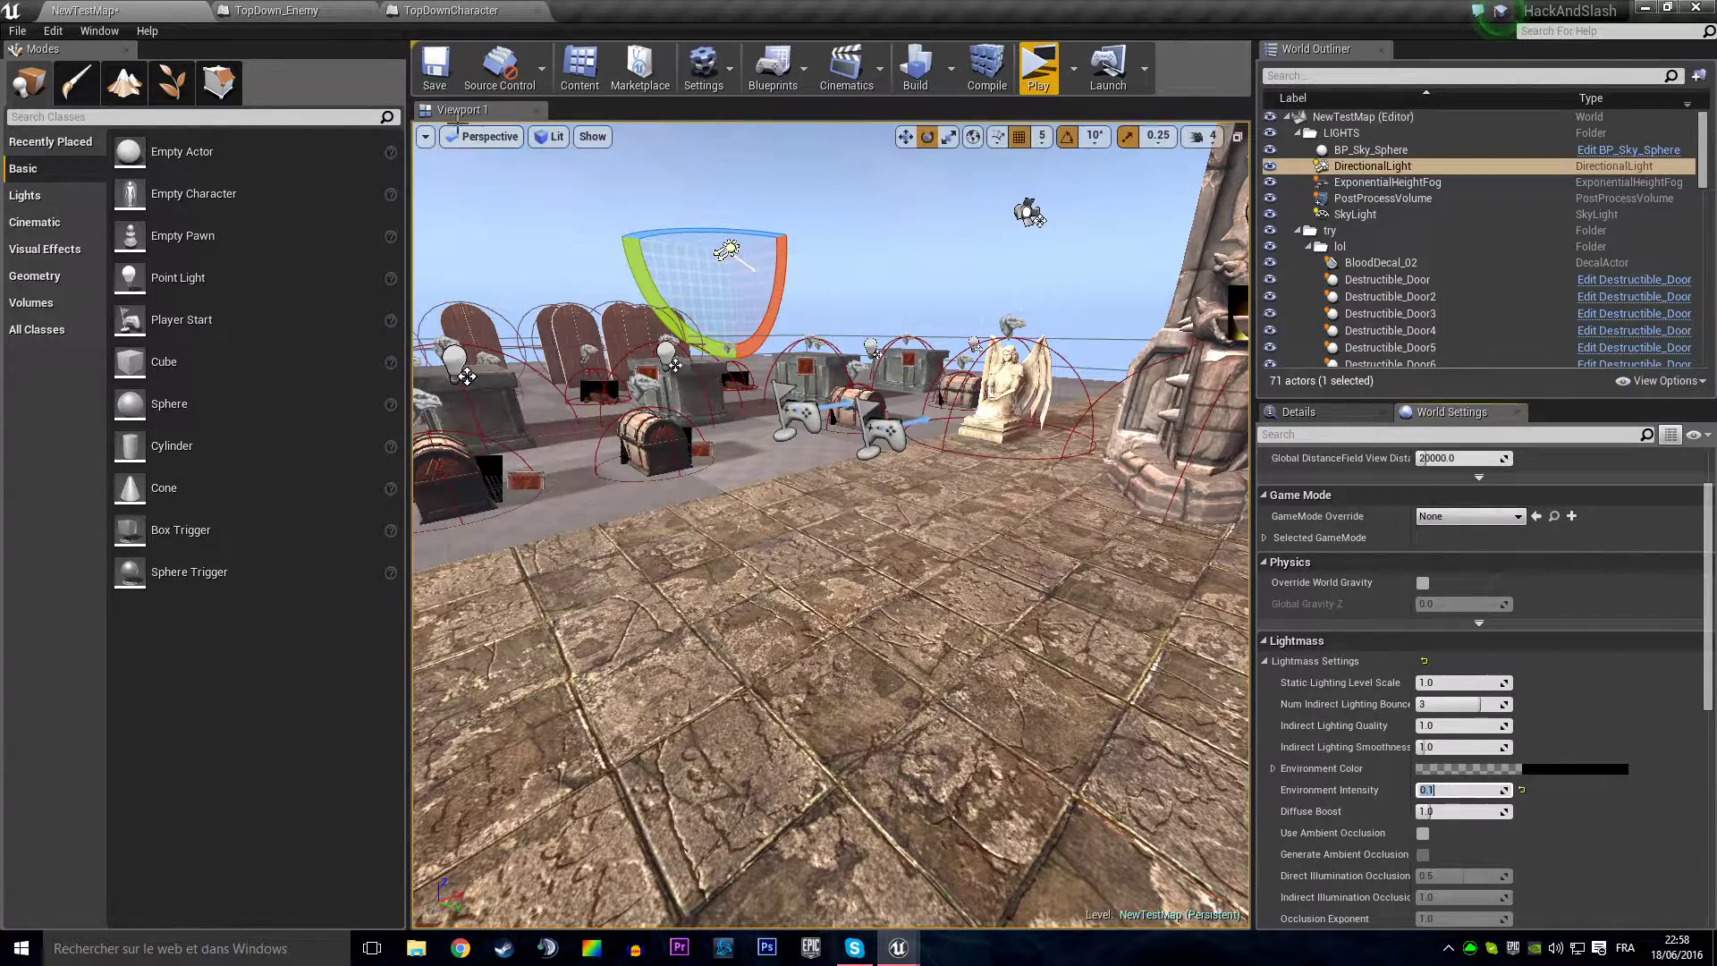
pyautogui.click(434, 67)
pyautogui.click(921, 73)
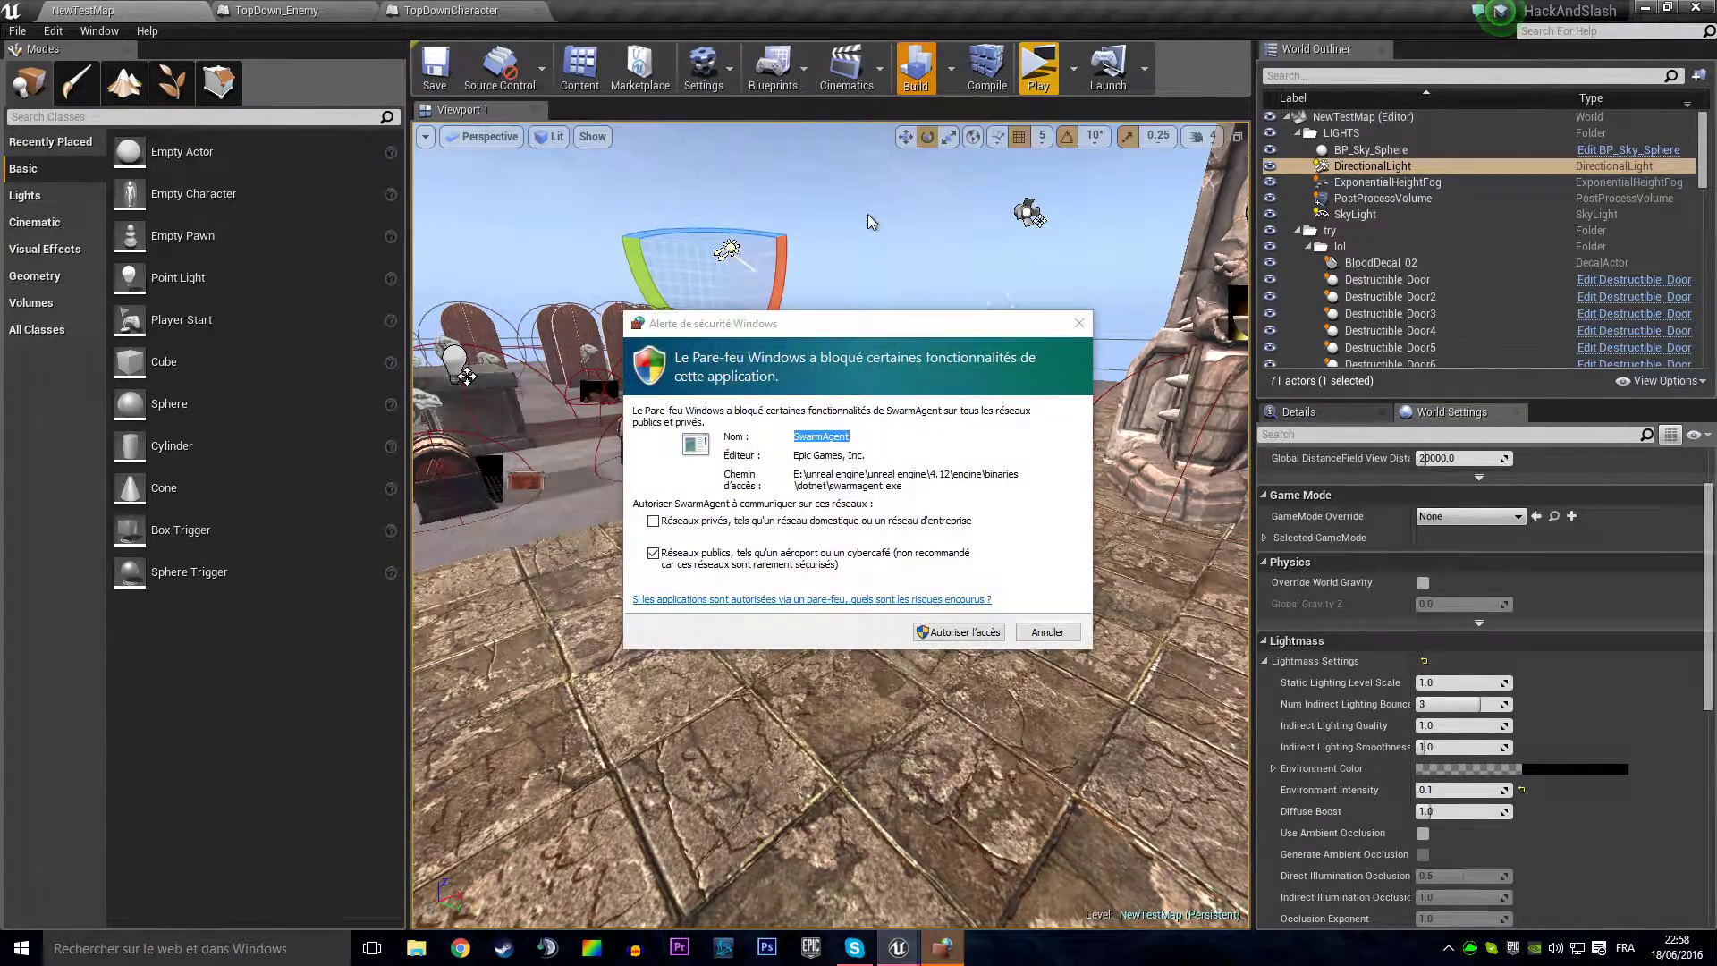
# Step: Allow SwarmAgent through the firewall, let the build finish, then close the Message Log and TopDownCharacter tabs
pyautogui.click(912, 628)
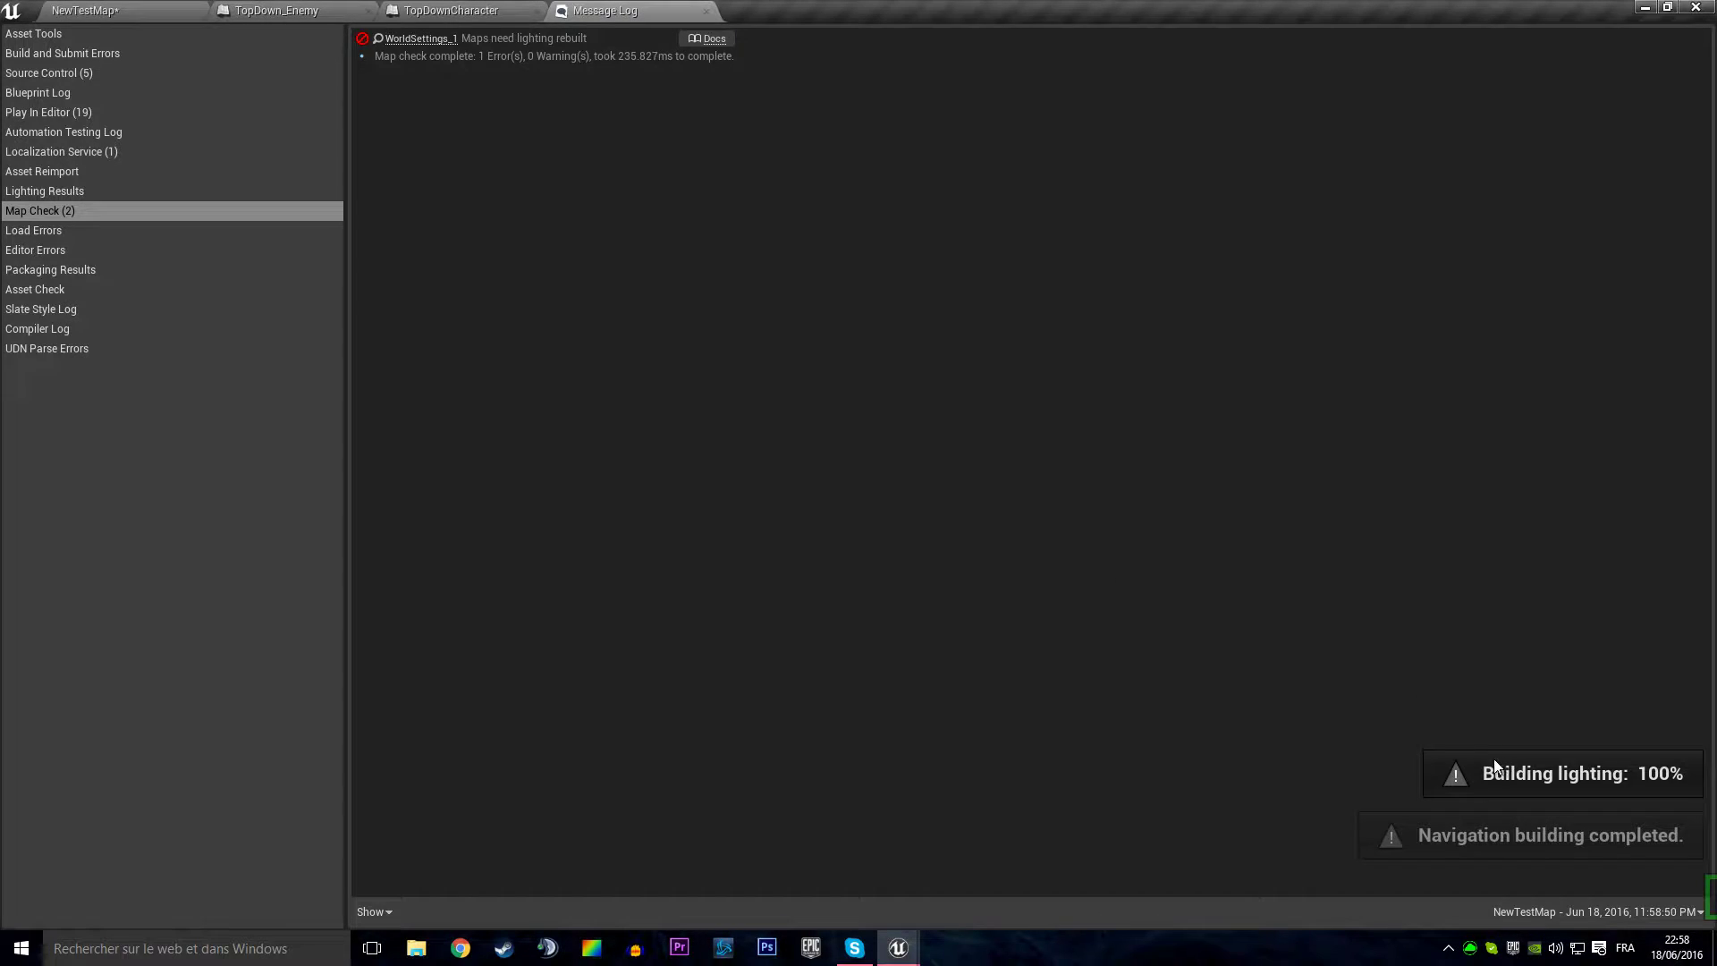
pyautogui.middleClick(599, 9)
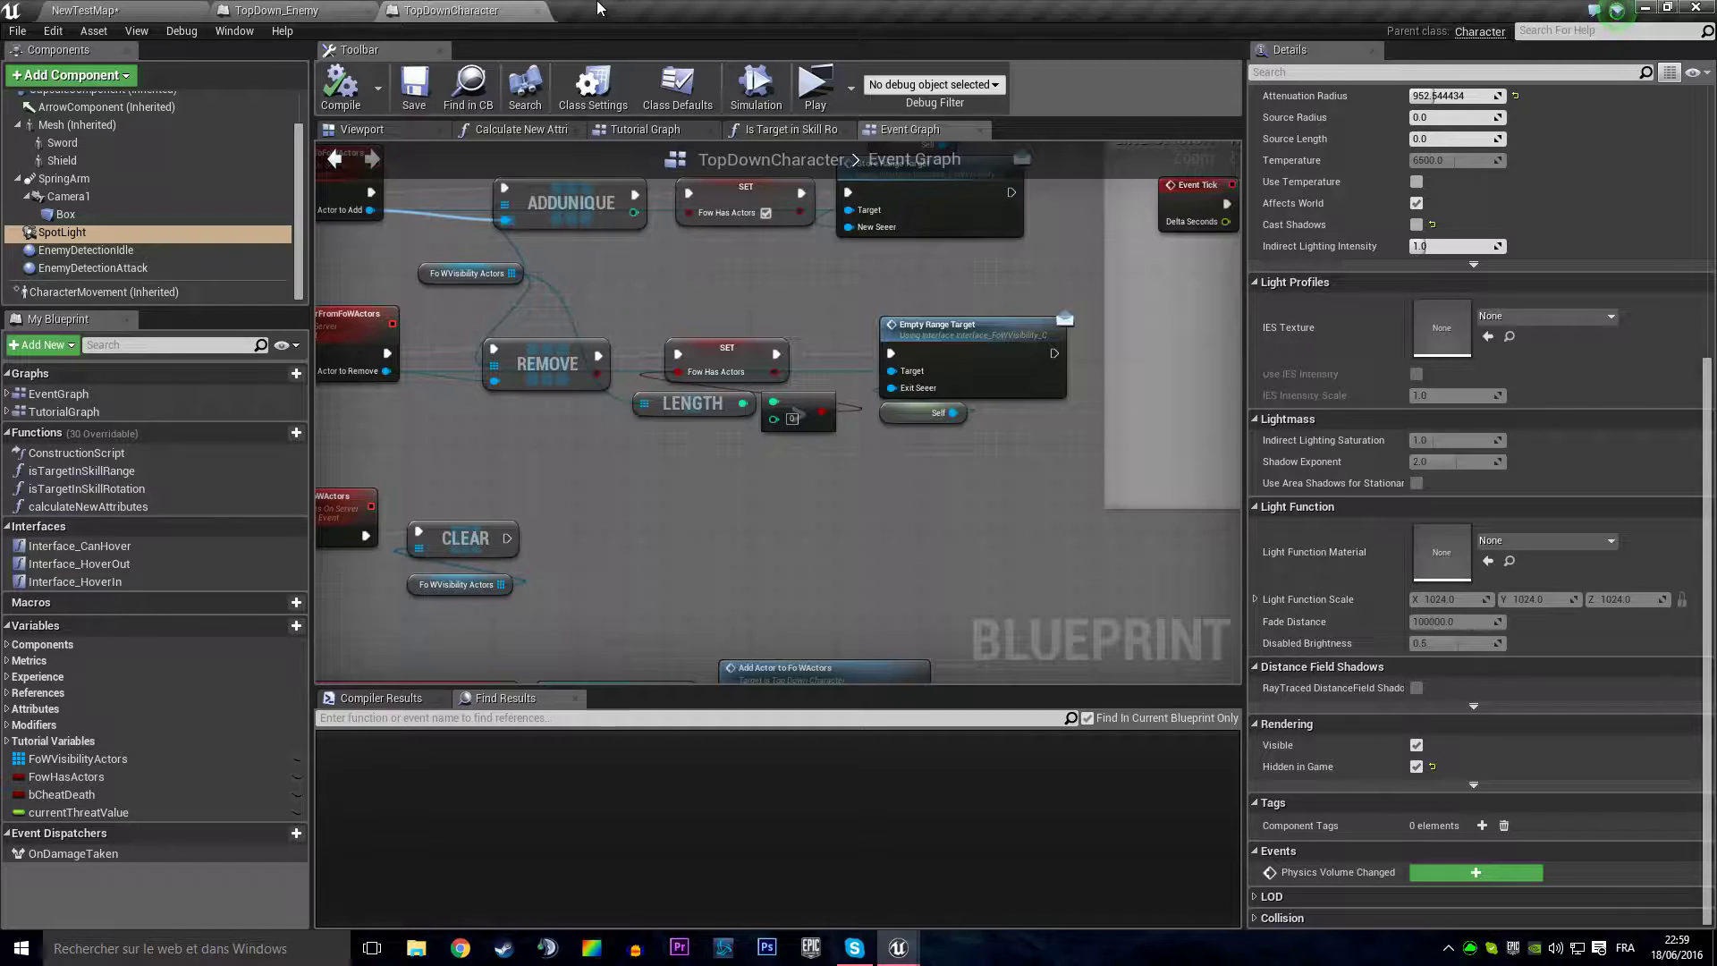
pyautogui.middleClick(449, 8)
# Step: Save NewTestMap and select the PostProcessVolume in the World Outliner
pyautogui.click(85, 10)
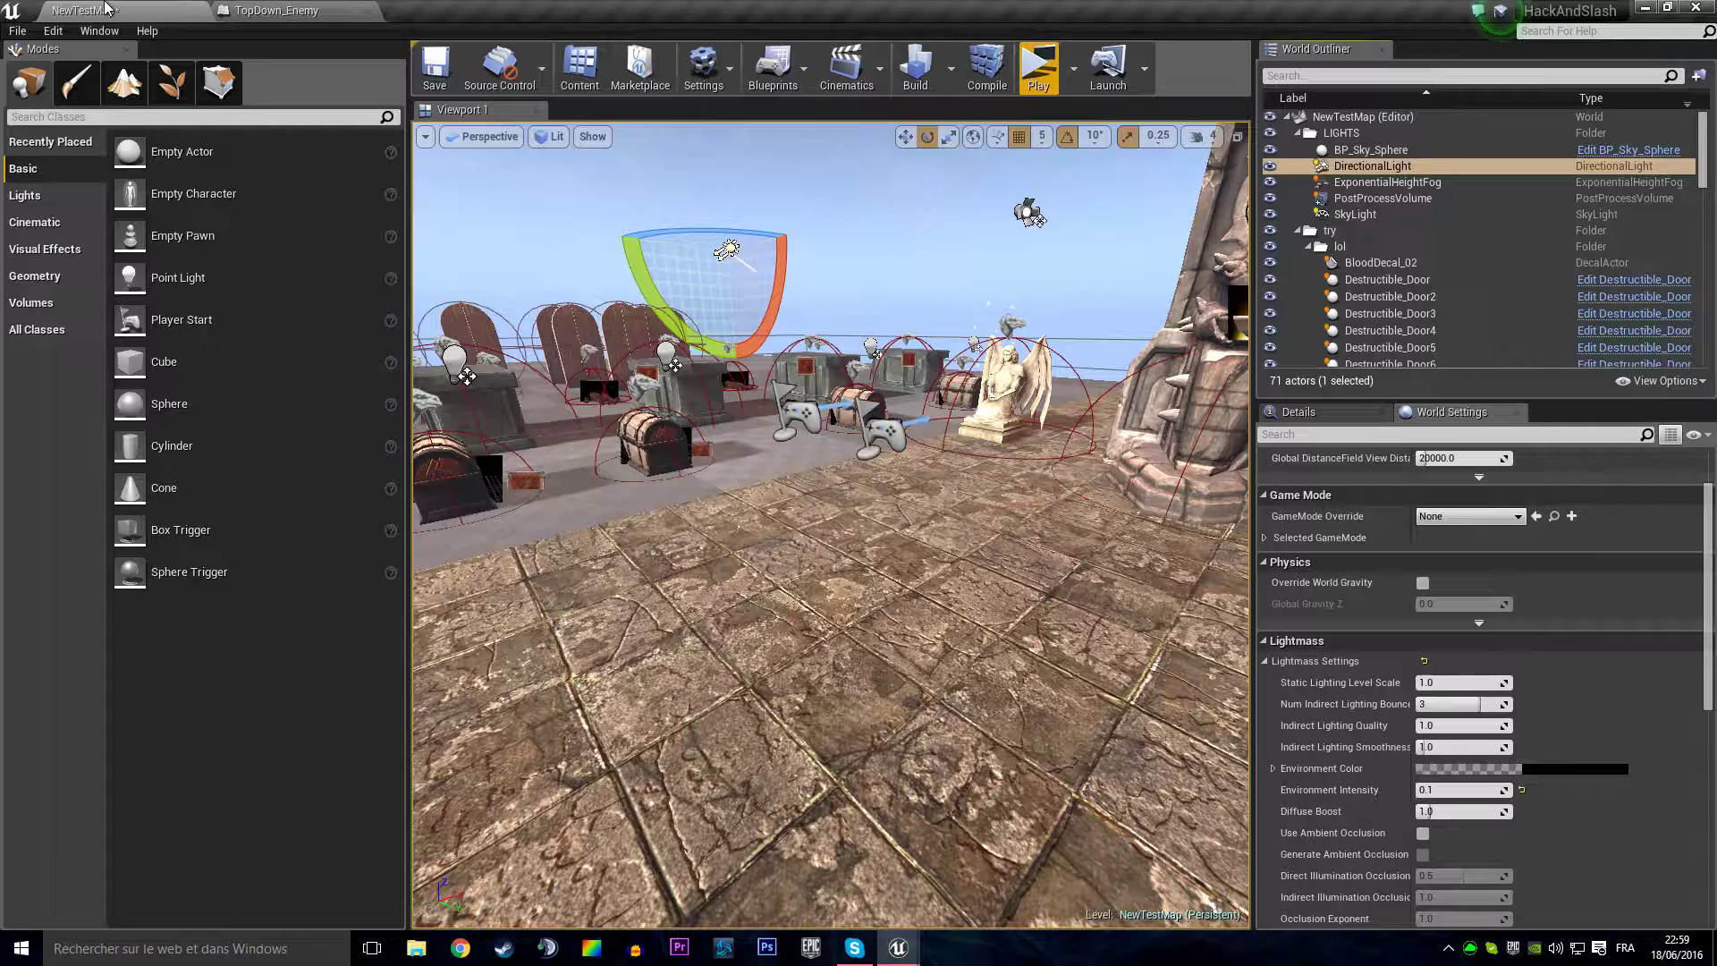
pyautogui.click(428, 85)
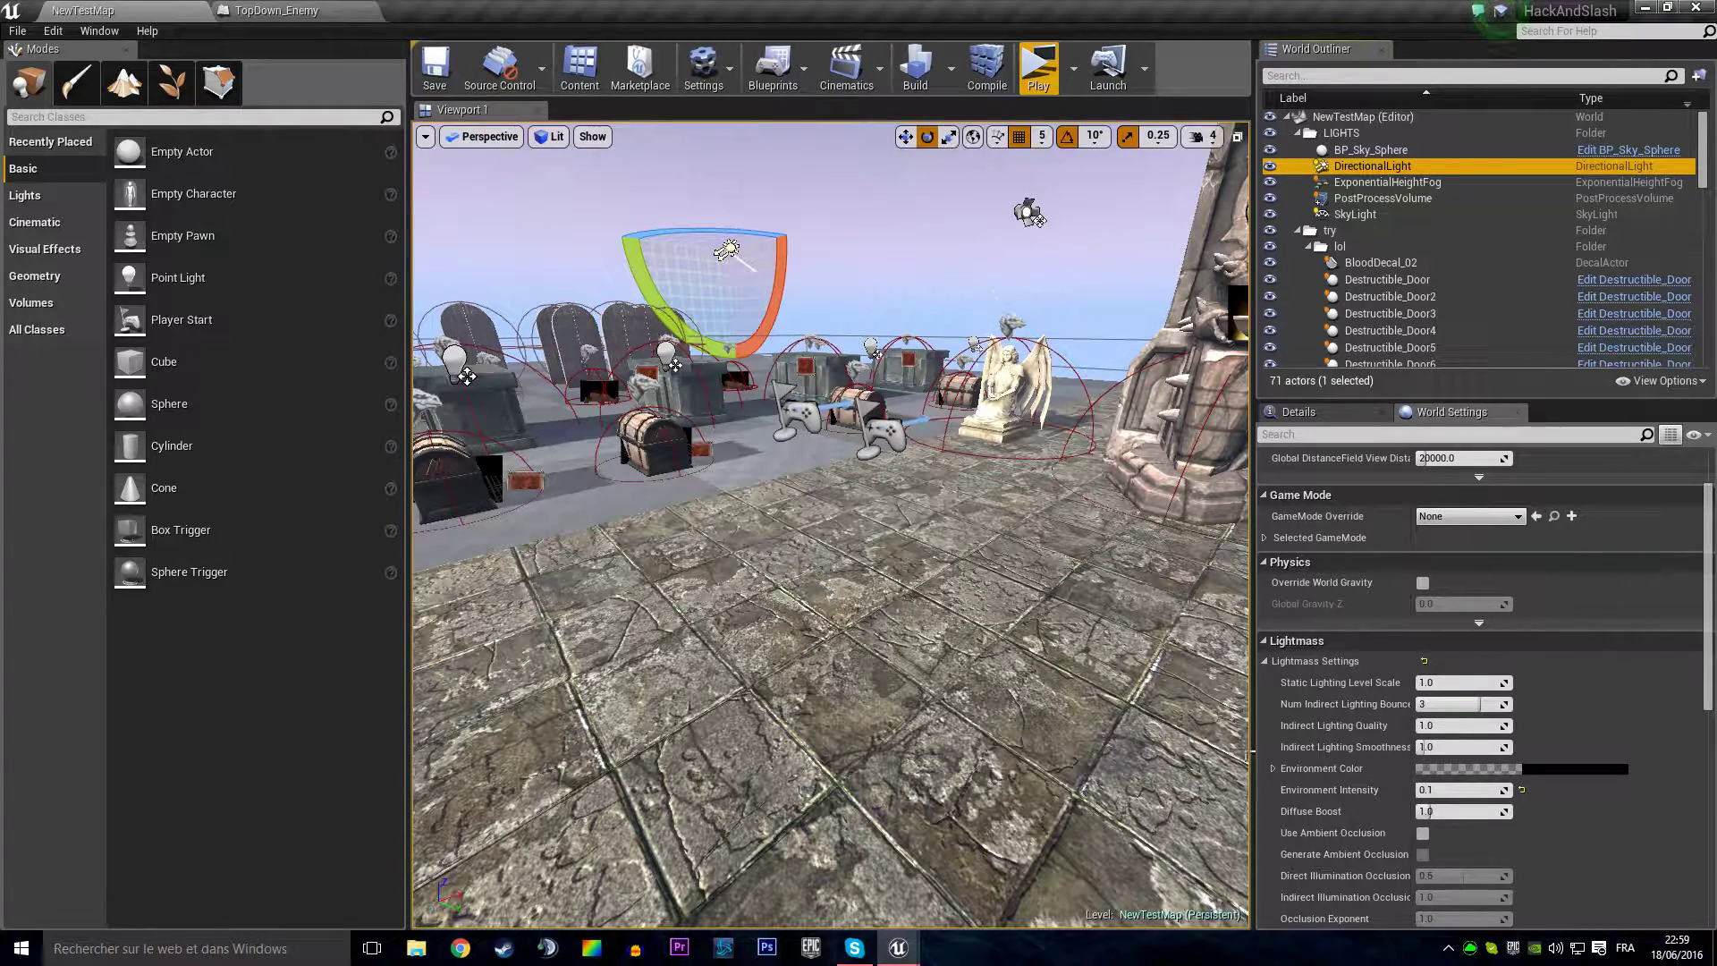
pyautogui.scroll(-3, 1359, 819)
pyautogui.scroll(3, 1366, 805)
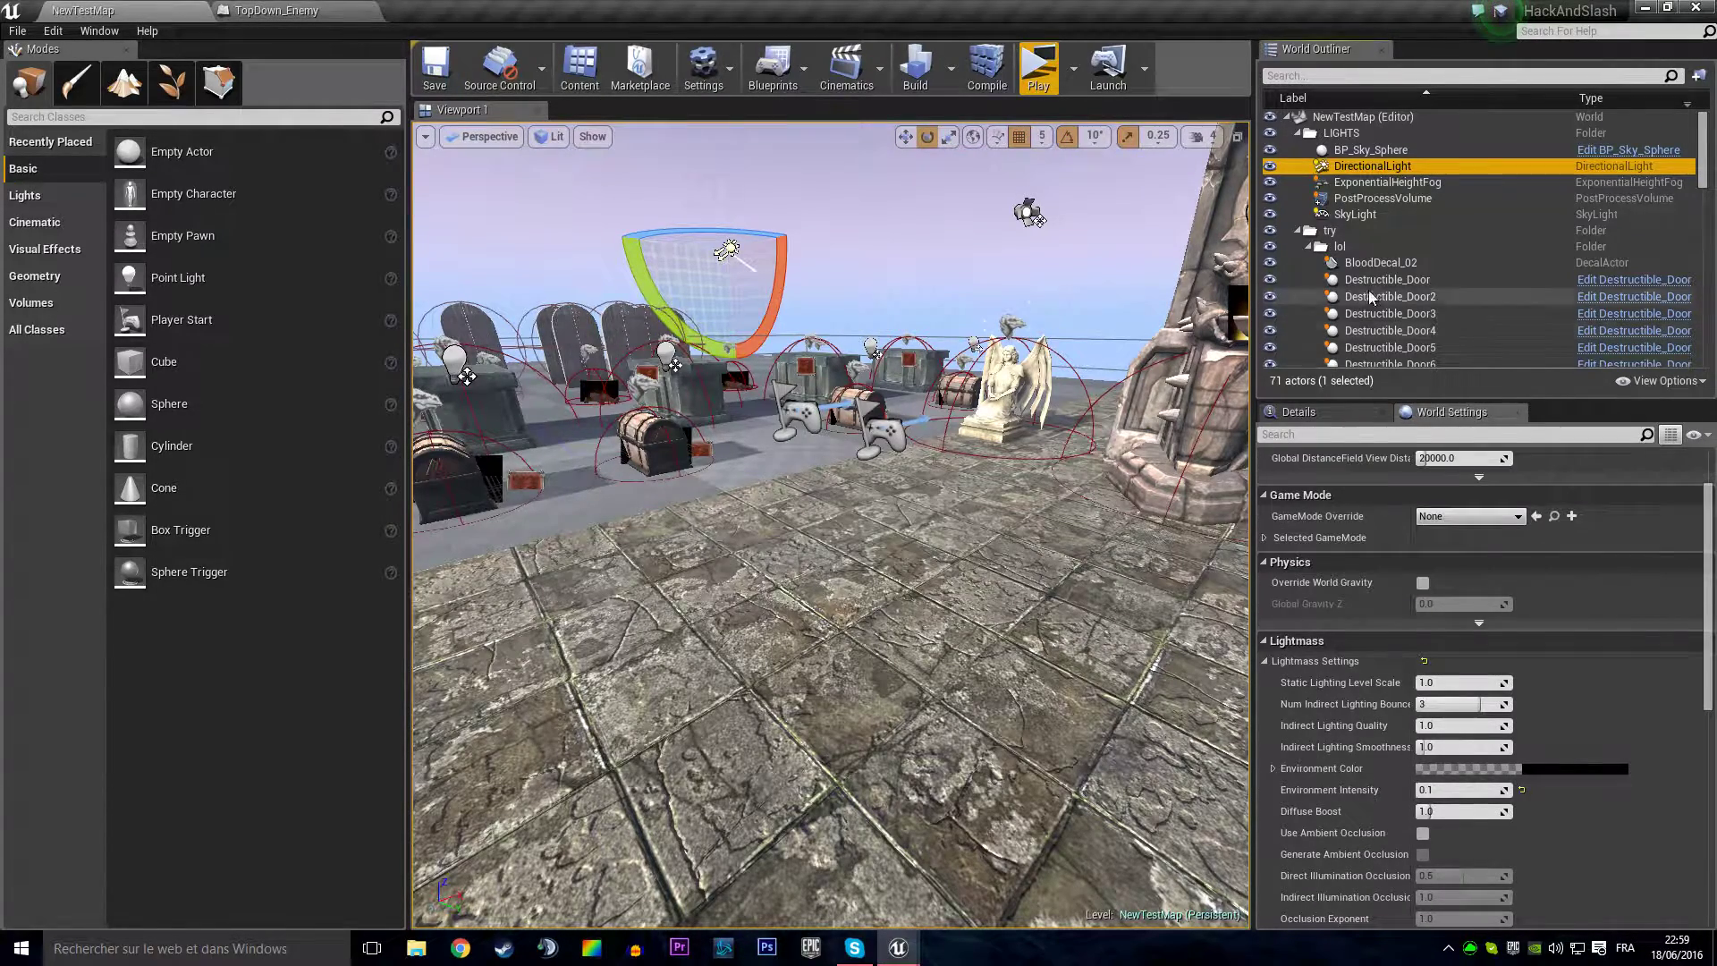
pyautogui.click(1383, 197)
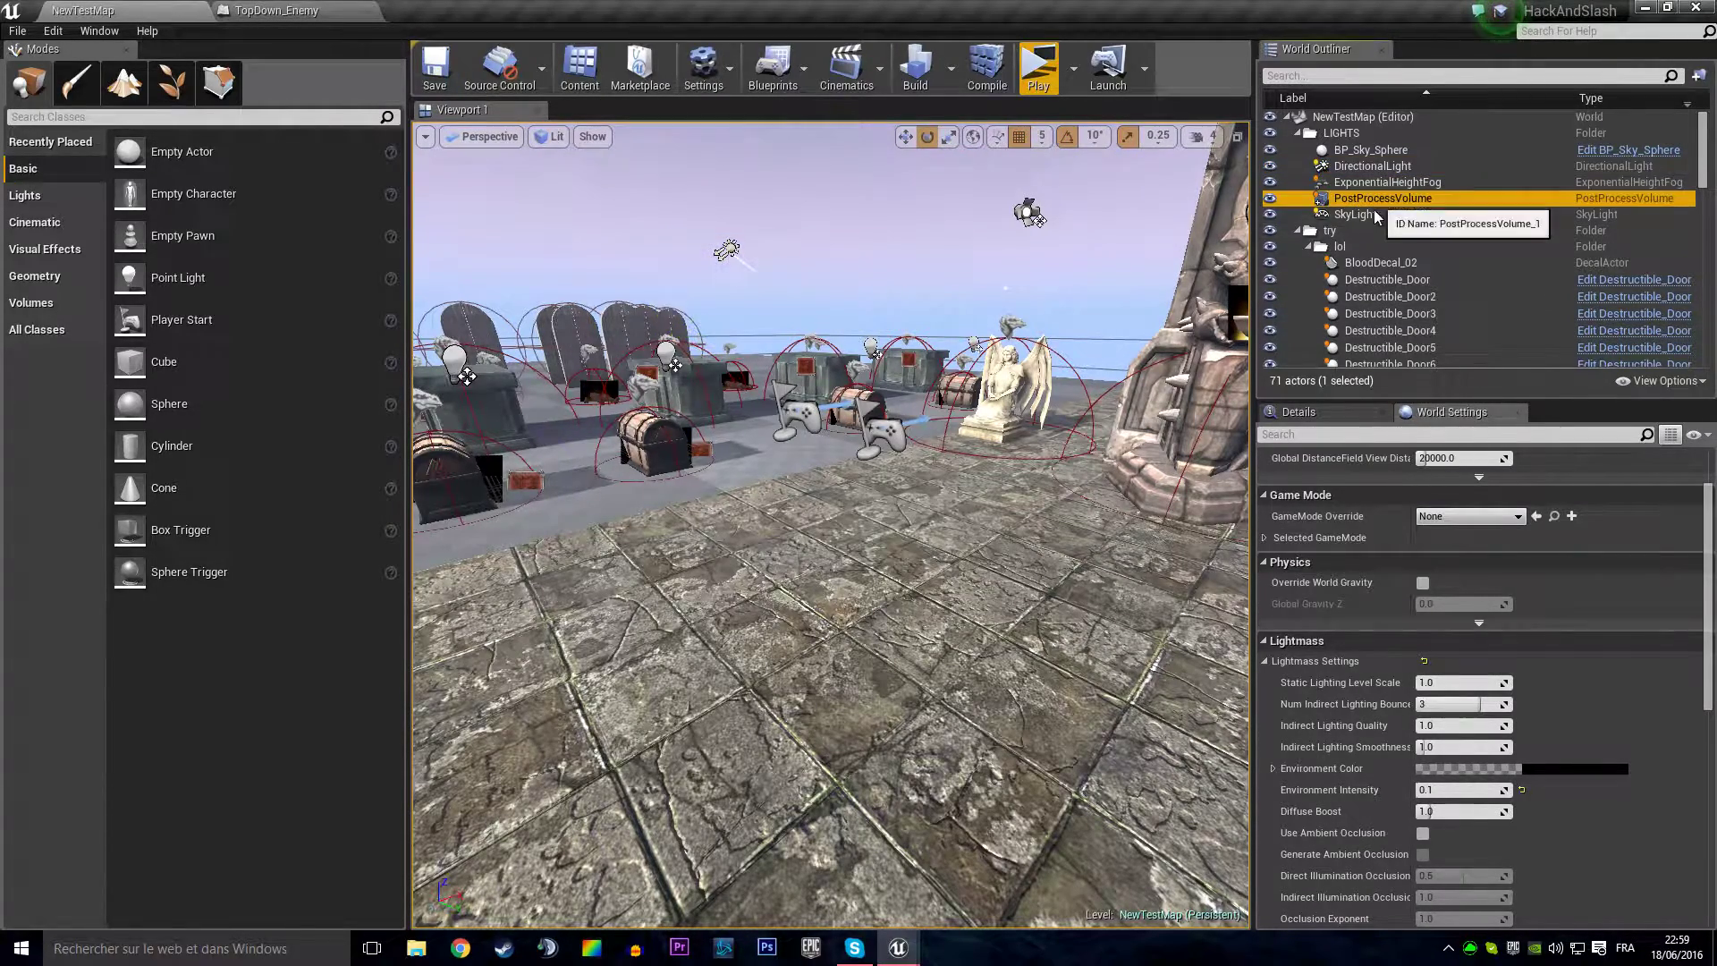
pyautogui.click(1332, 413)
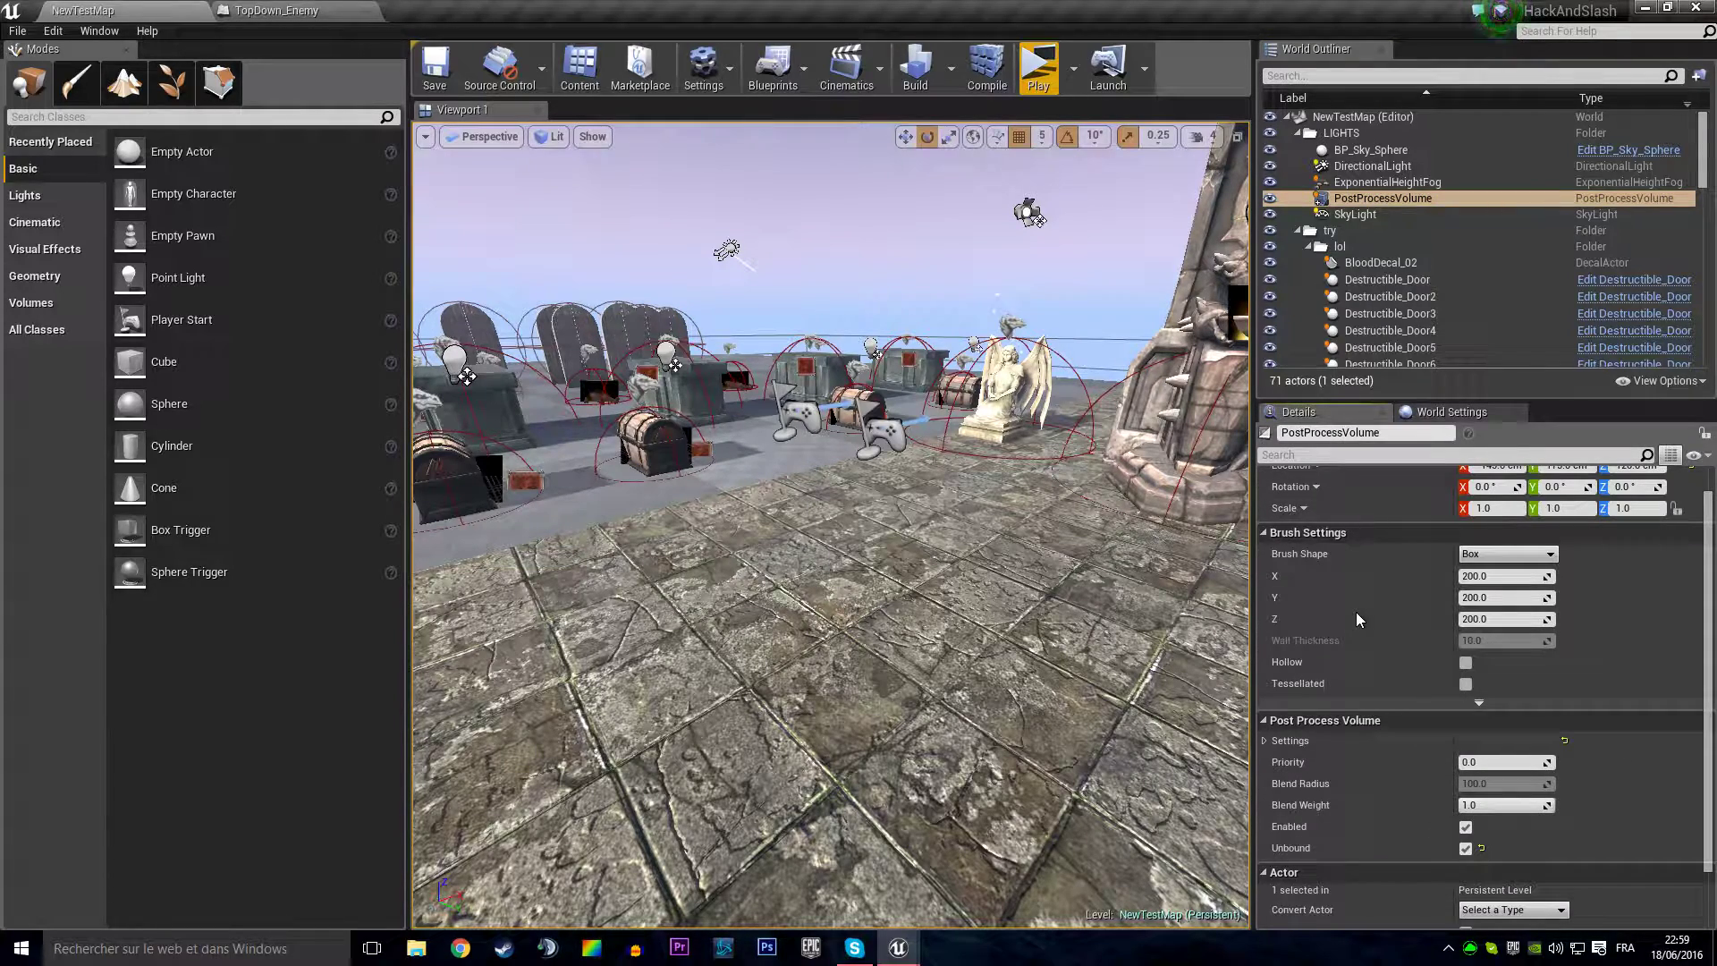
# Step: Expand the PostProcessVolume's Settings to show the Auto Exposure properties
pyautogui.scroll(-2, 1356, 611)
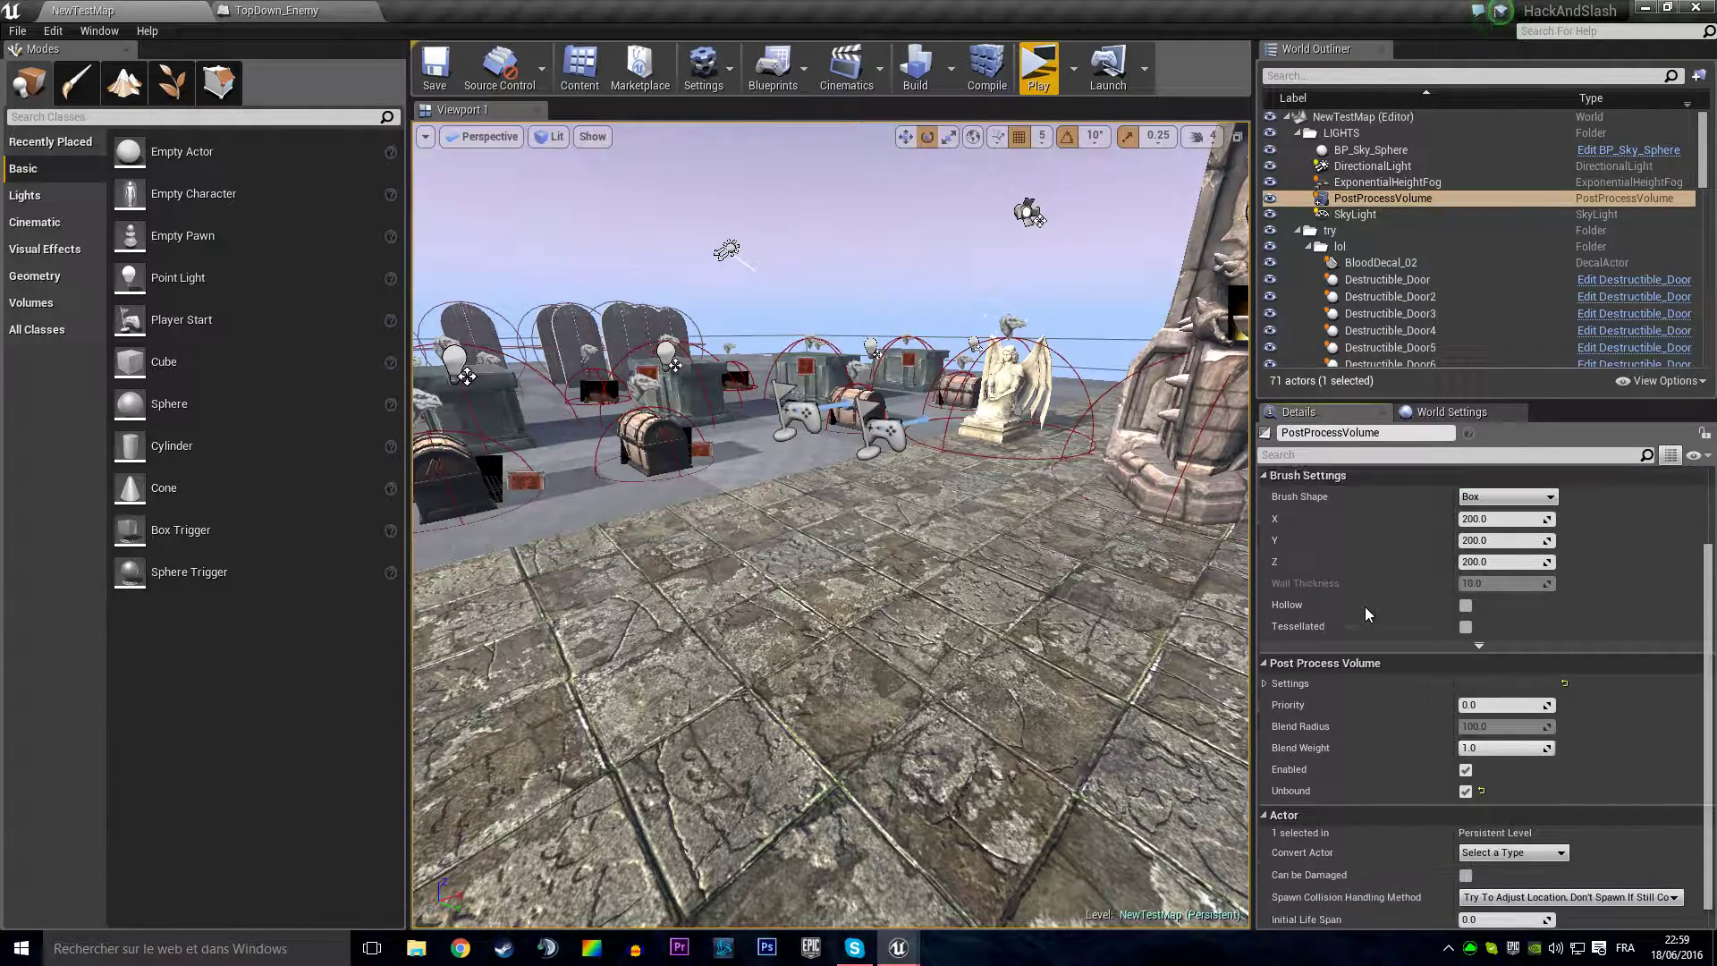
pyautogui.click(1262, 674)
pyautogui.scroll(-2, 1268, 679)
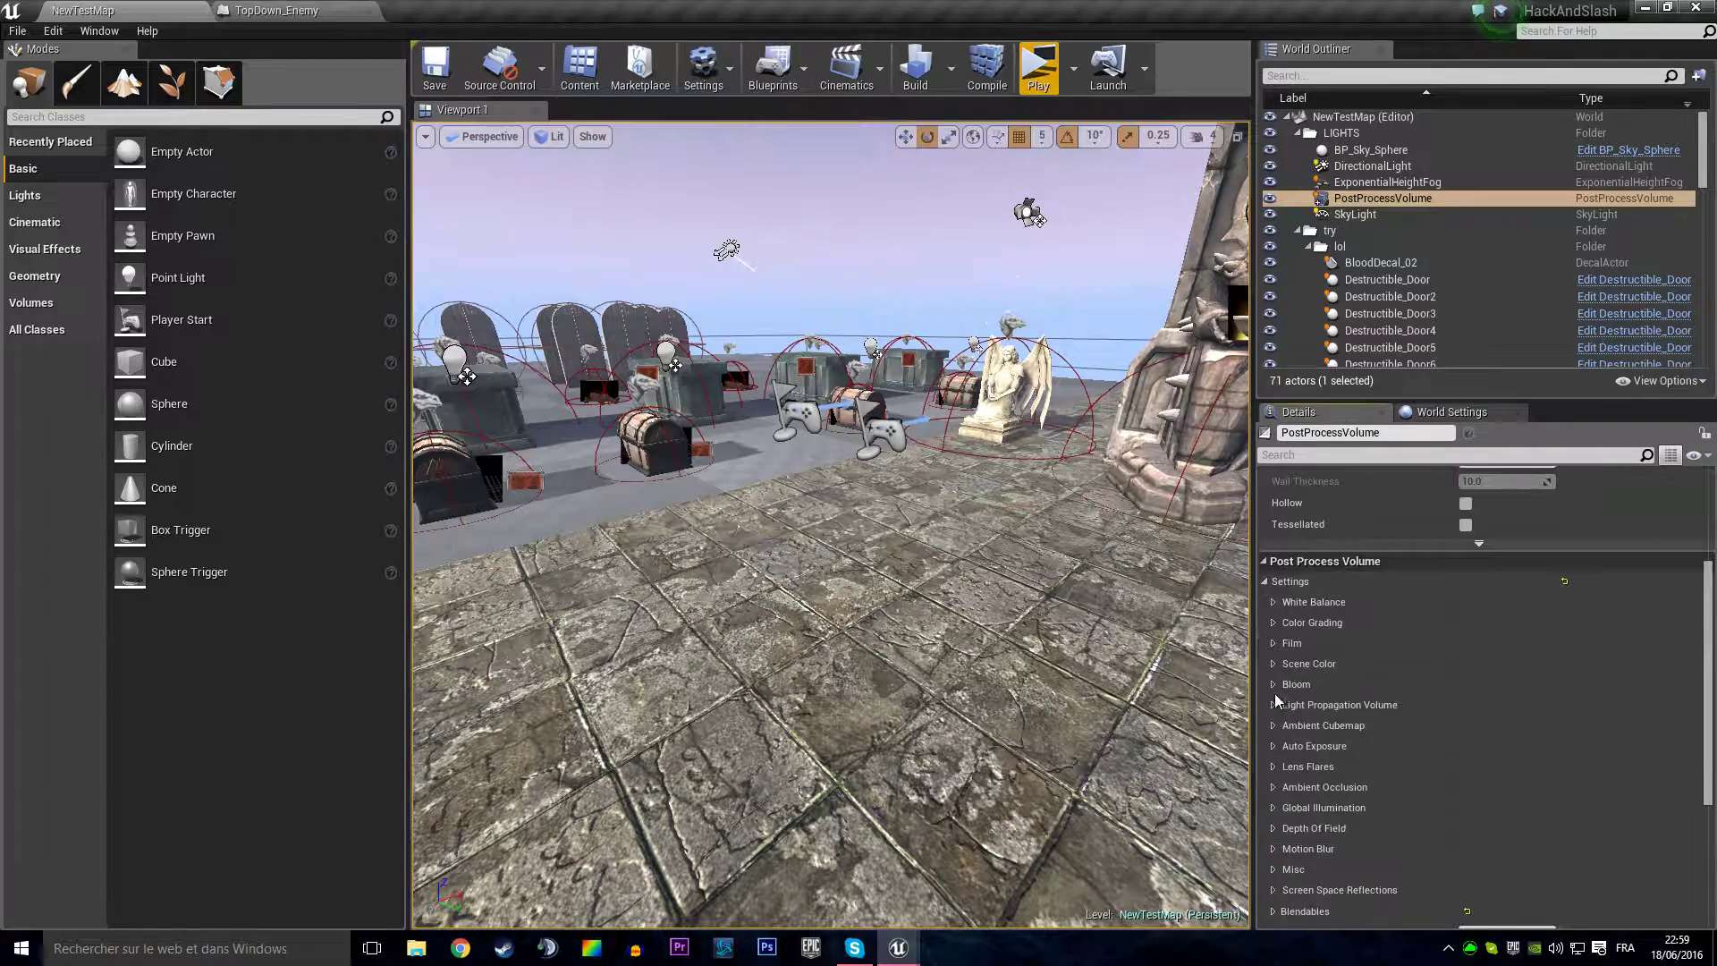
pyautogui.click(1274, 744)
pyautogui.scroll(-3, 1368, 748)
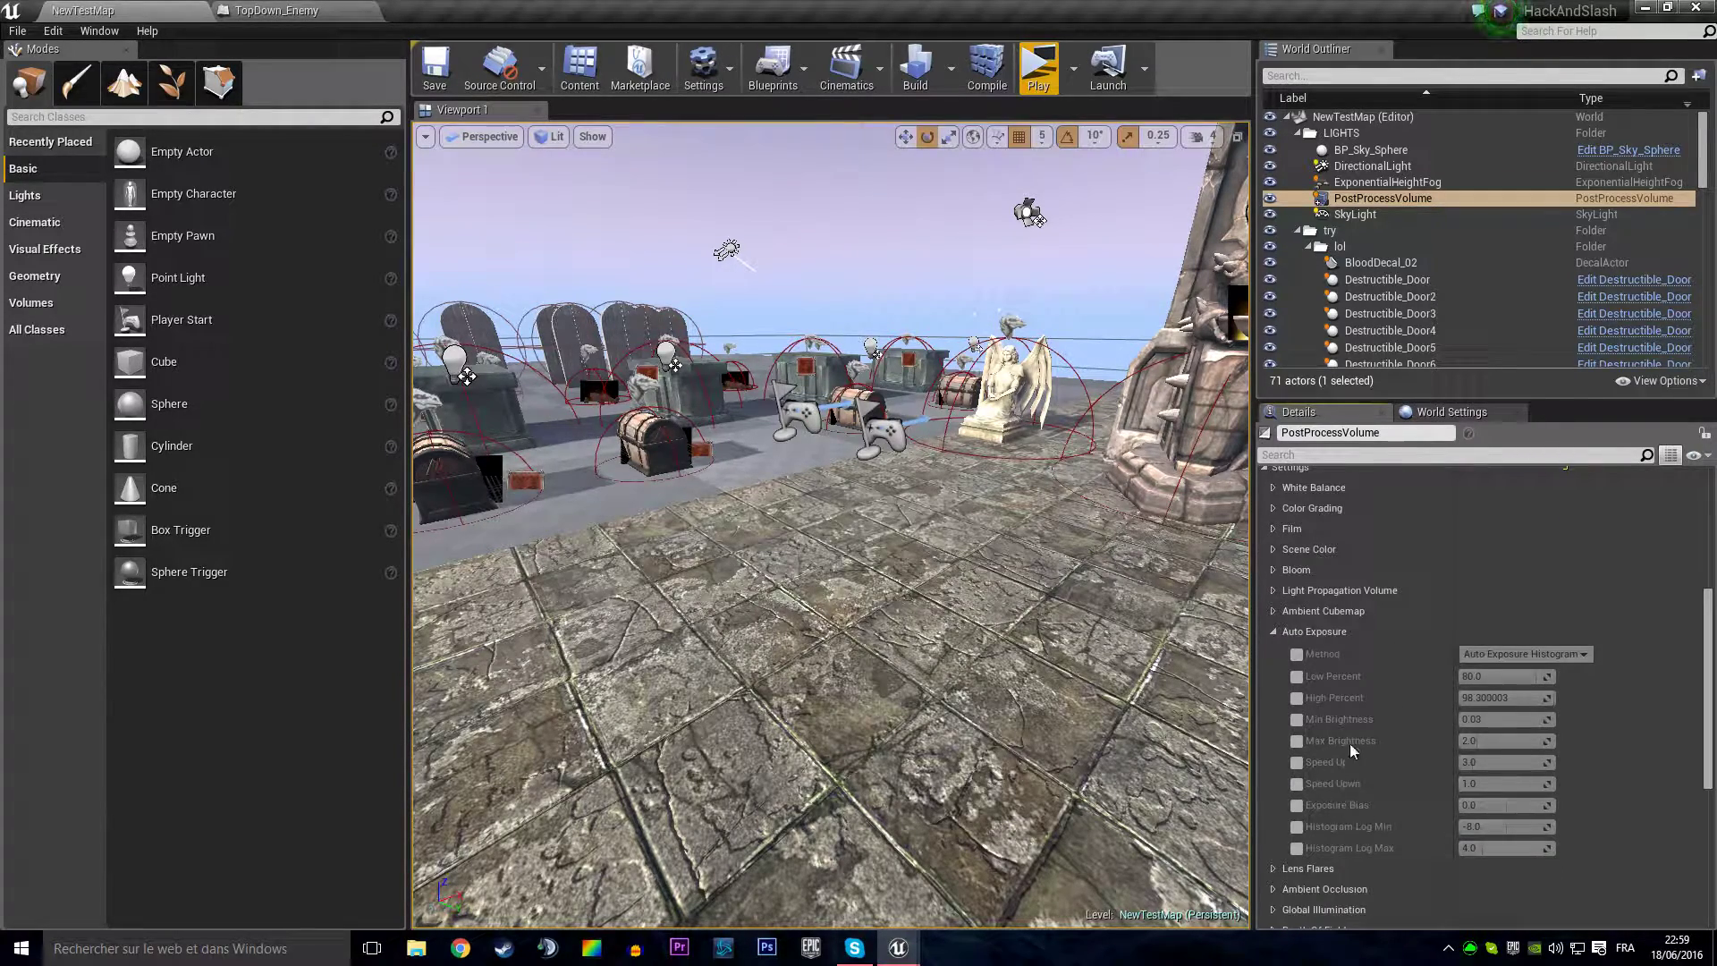
# Step: Override Auto Exposure Min Brightness to 0.5 and Max Brightness to 0.6, then save the level
pyautogui.click(1297, 719)
pyautogui.click(1296, 740)
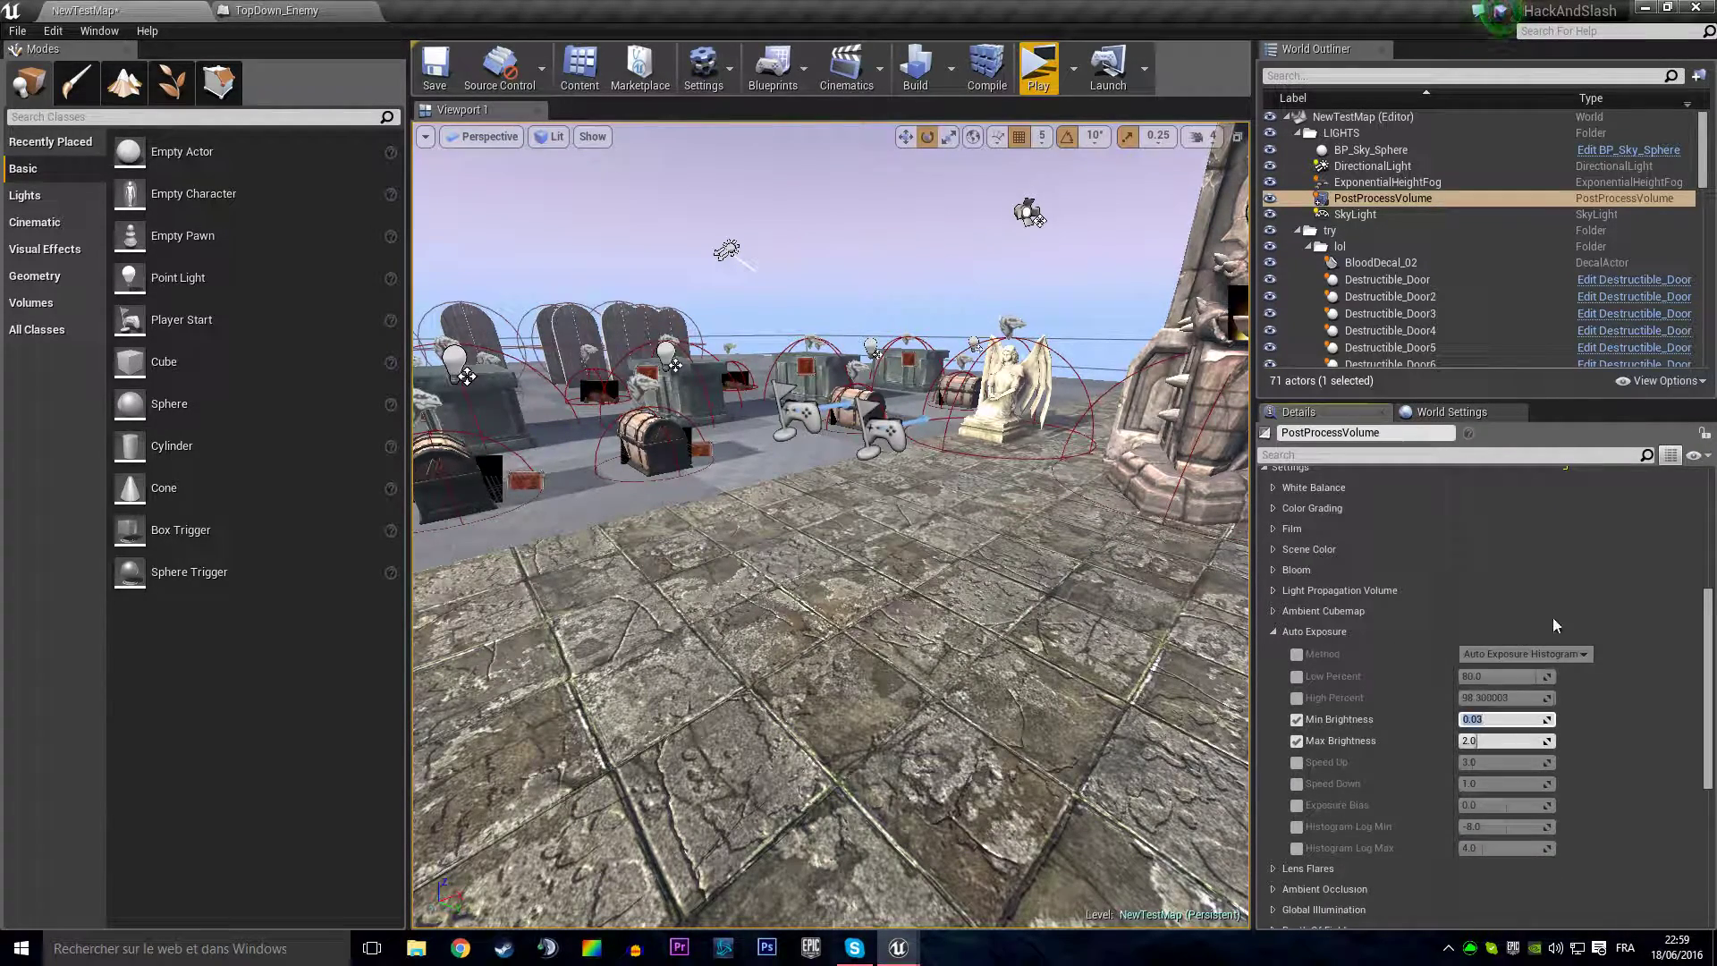
pyautogui.write('0.5')
pyautogui.write('.6')
pyautogui.press('Return')
pyautogui.click(435, 67)
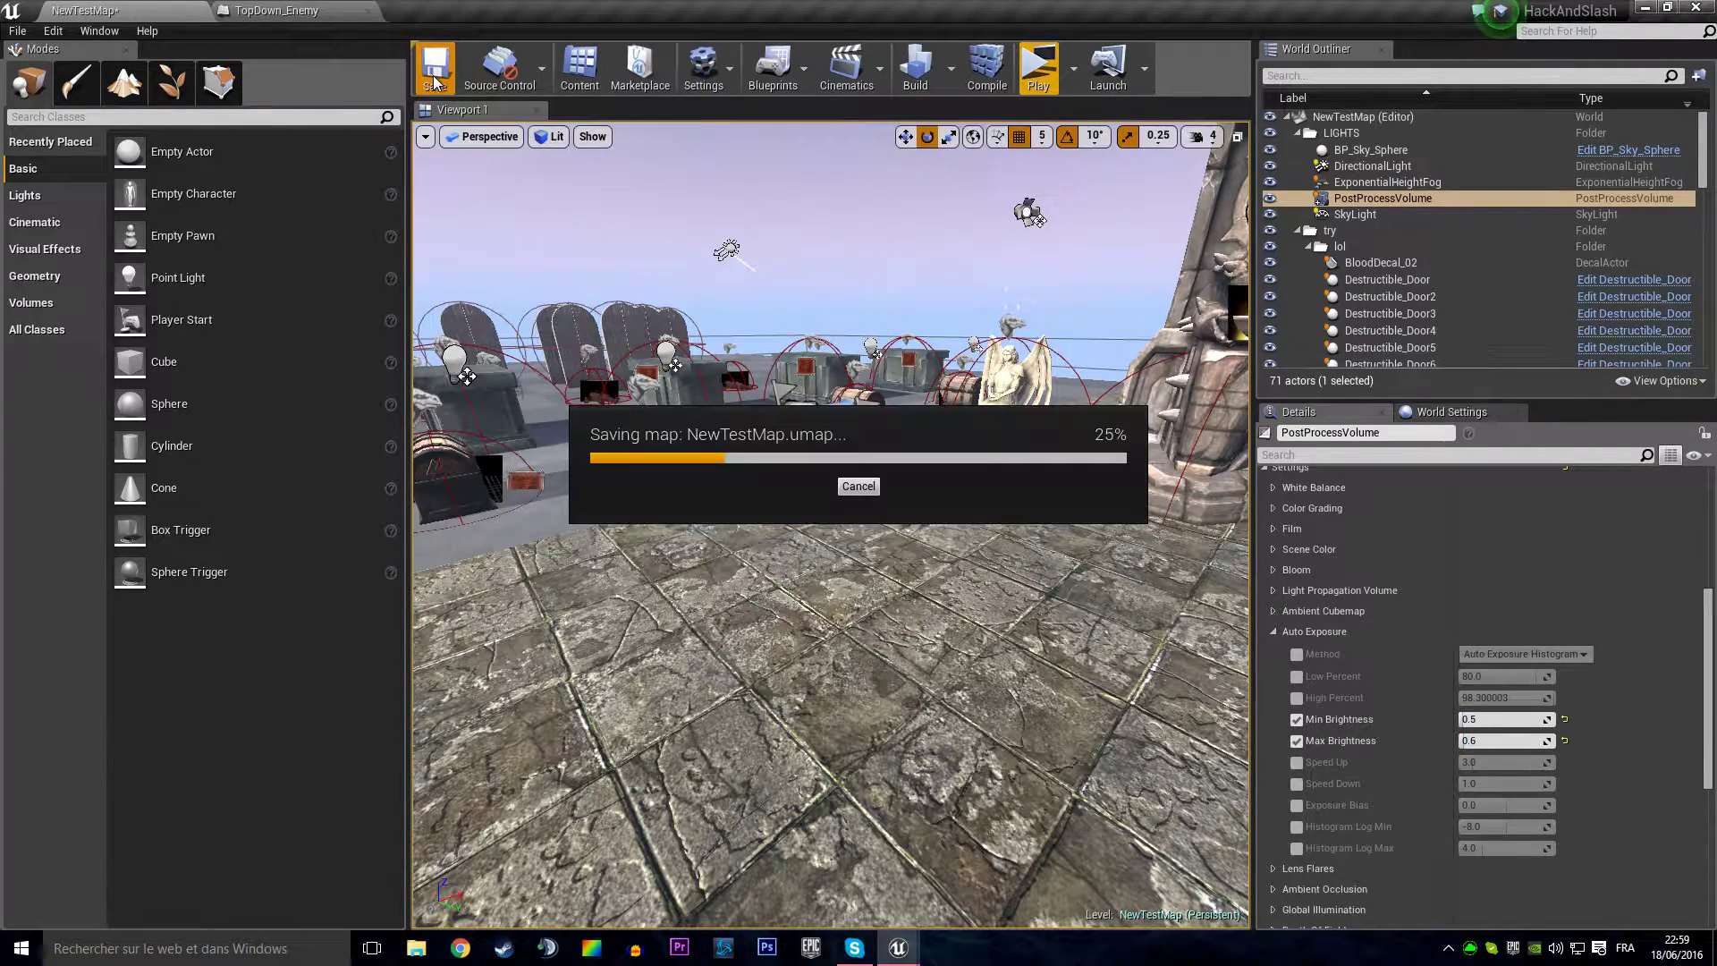
pyautogui.click(1273, 631)
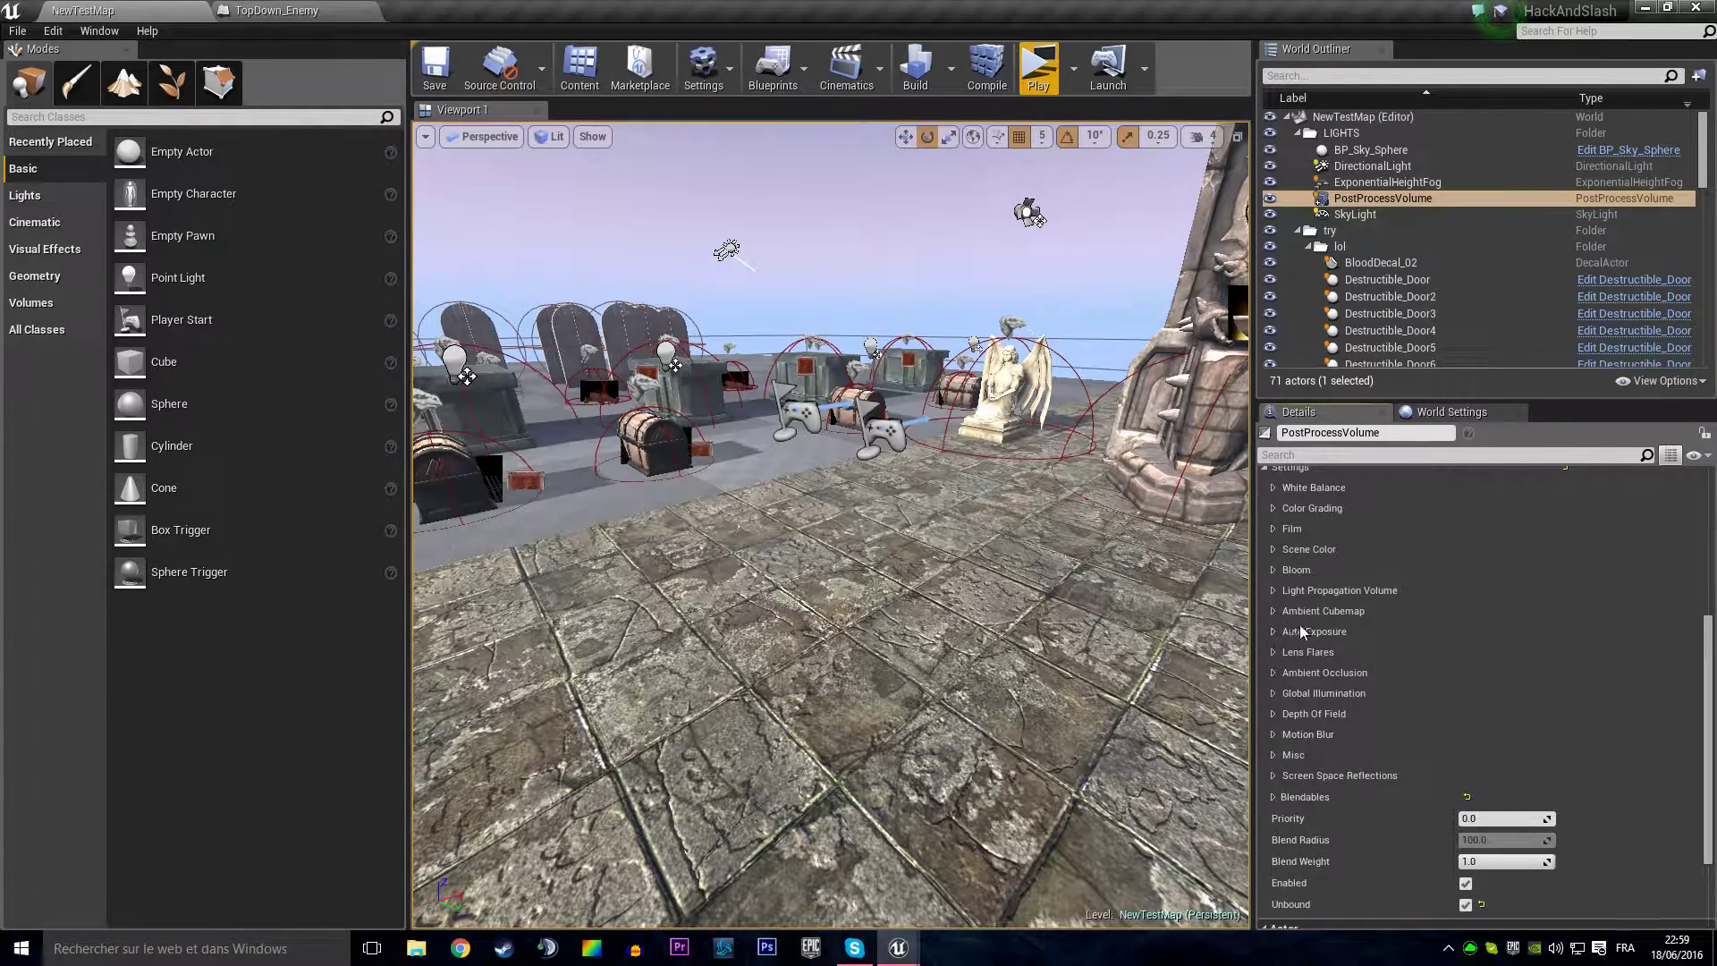
pyautogui.scroll(2, 1287, 617)
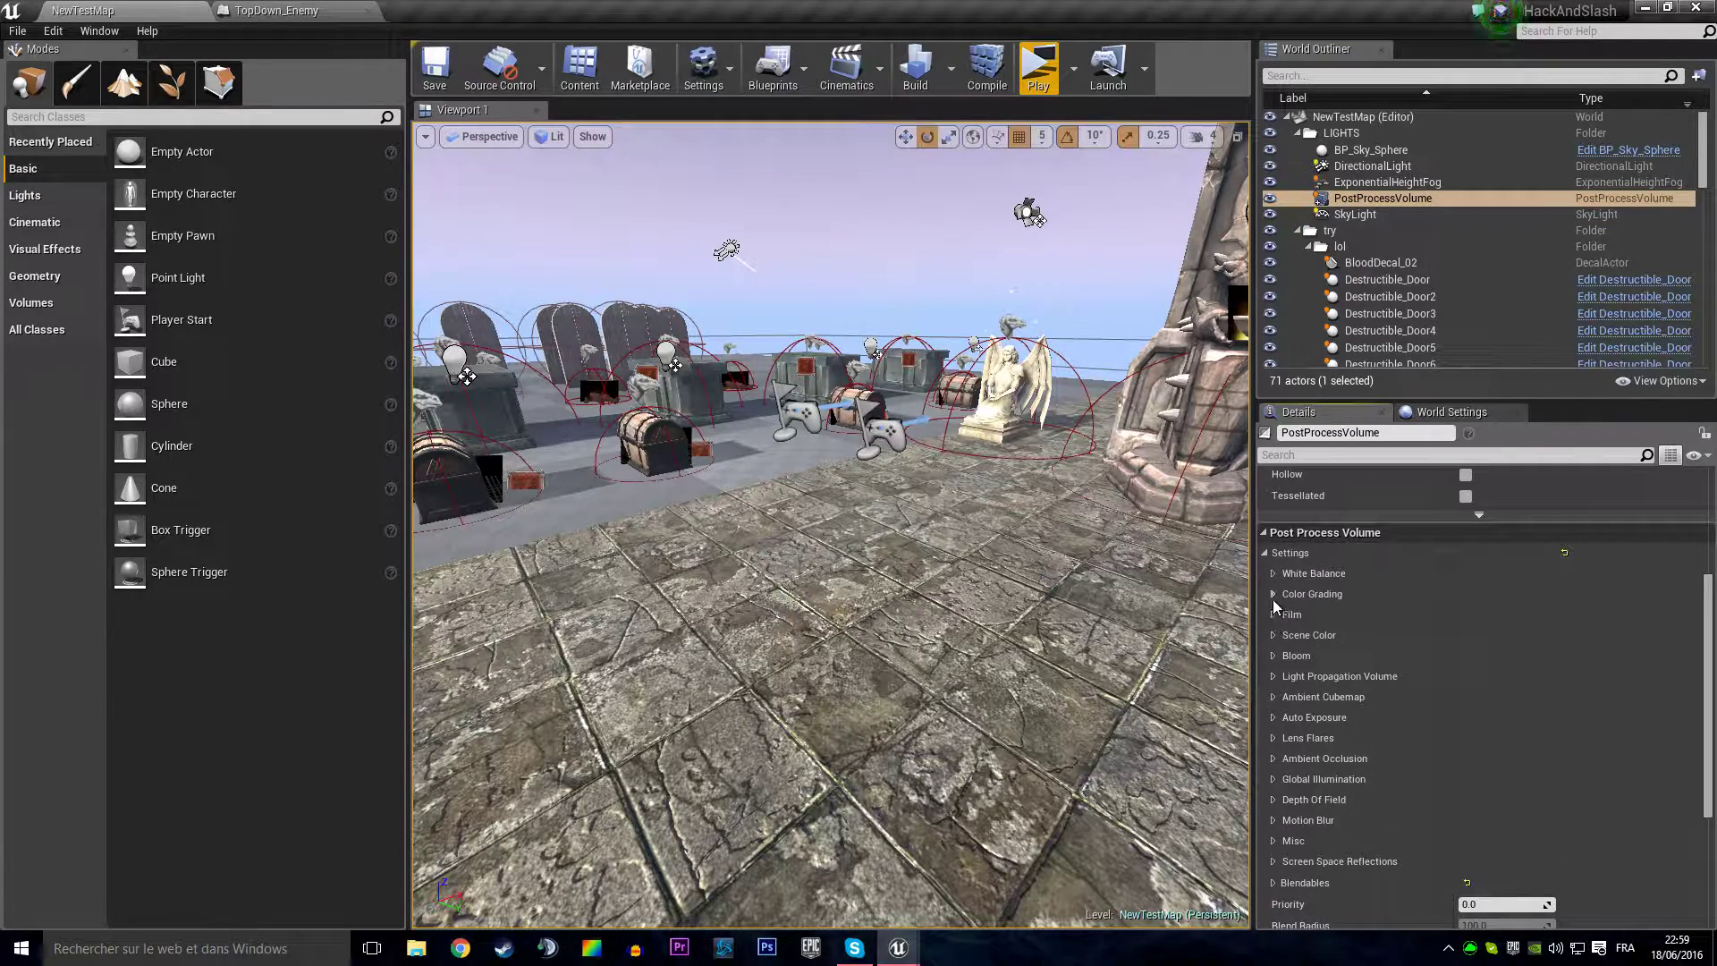
# Step: Select the SkyLight in the World Outliner to show its properties
pyautogui.click(1272, 574)
pyautogui.click(1271, 574)
pyautogui.click(1382, 217)
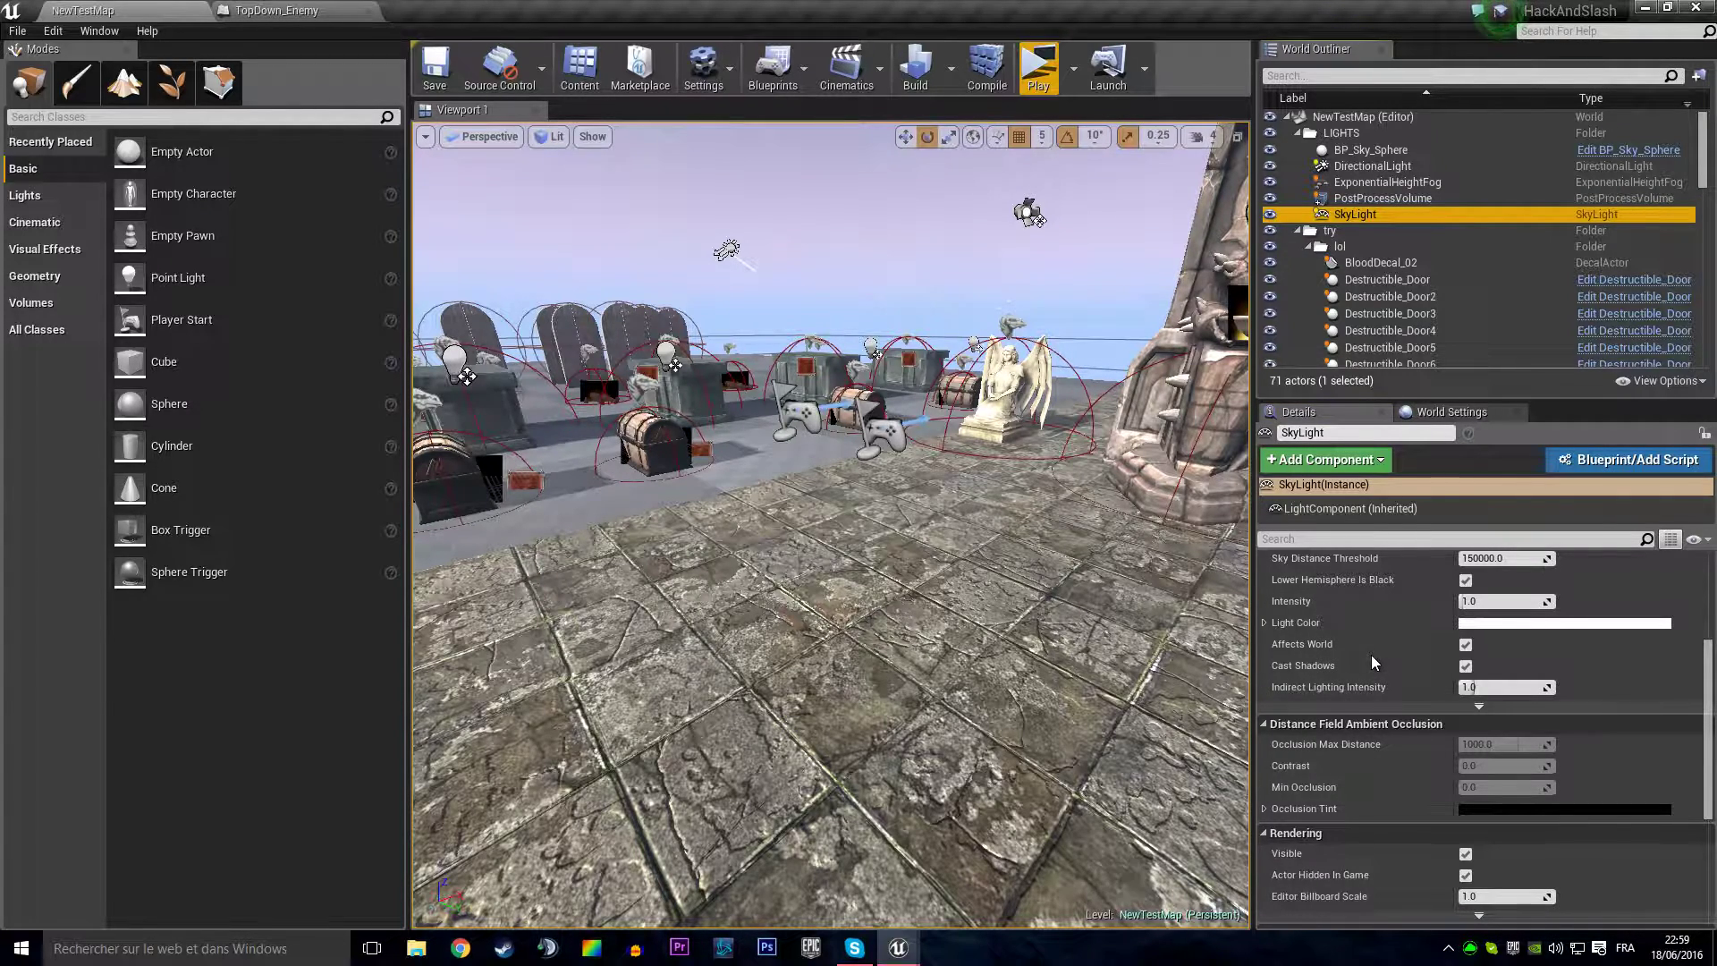
pyautogui.scroll(-2, 1371, 655)
pyautogui.scroll(-2, 1371, 654)
pyautogui.scroll(-2, 1370, 655)
# Step: Drag the SkyLight Intensity to try other values, then set it back to 1.0
pyautogui.scroll(3, 1371, 654)
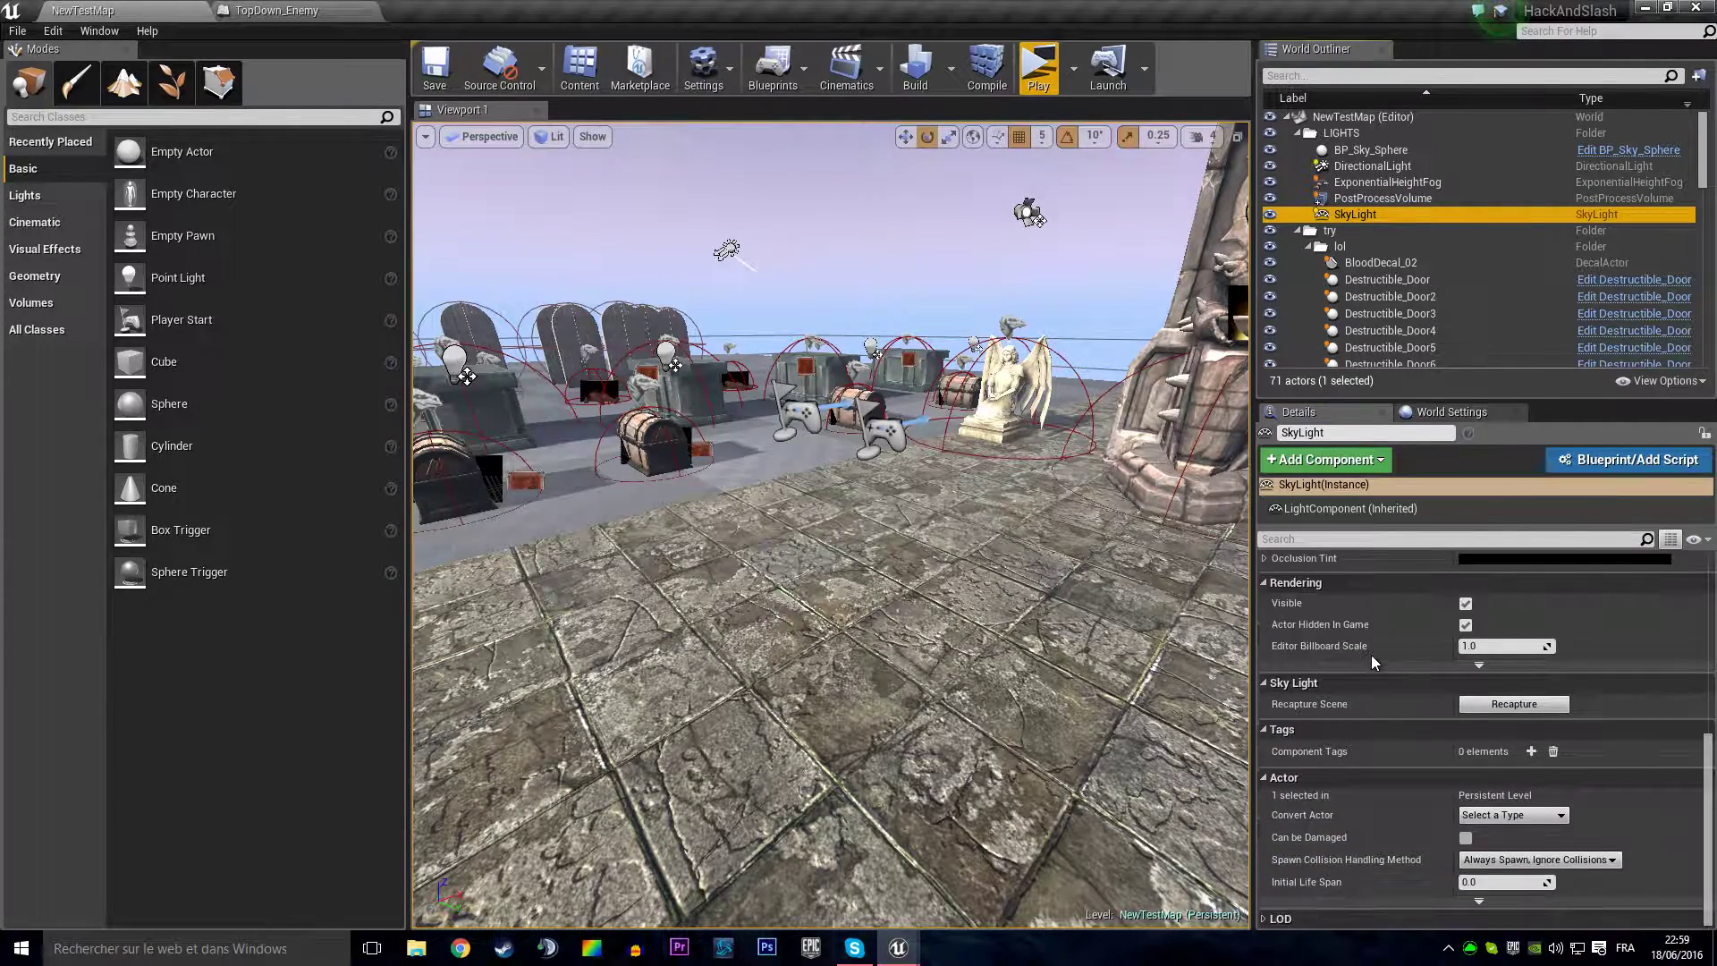
pyautogui.scroll(3, 1371, 654)
pyautogui.scroll(2, 1371, 655)
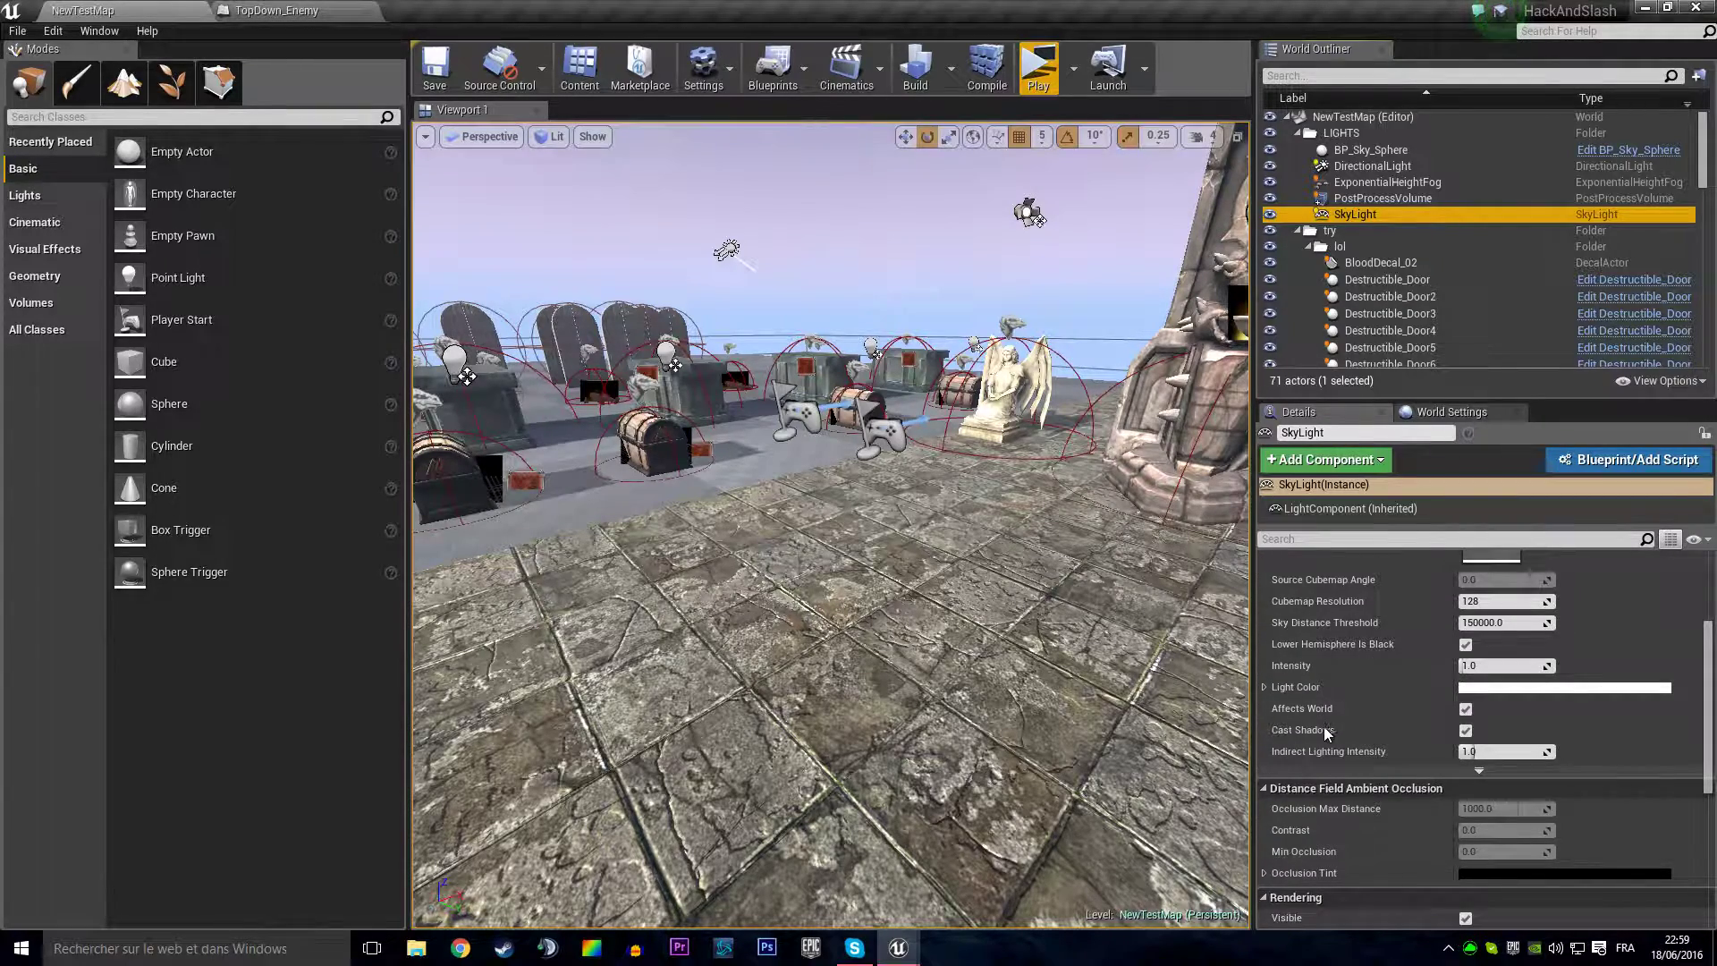
pyautogui.scroll(1, 1350, 687)
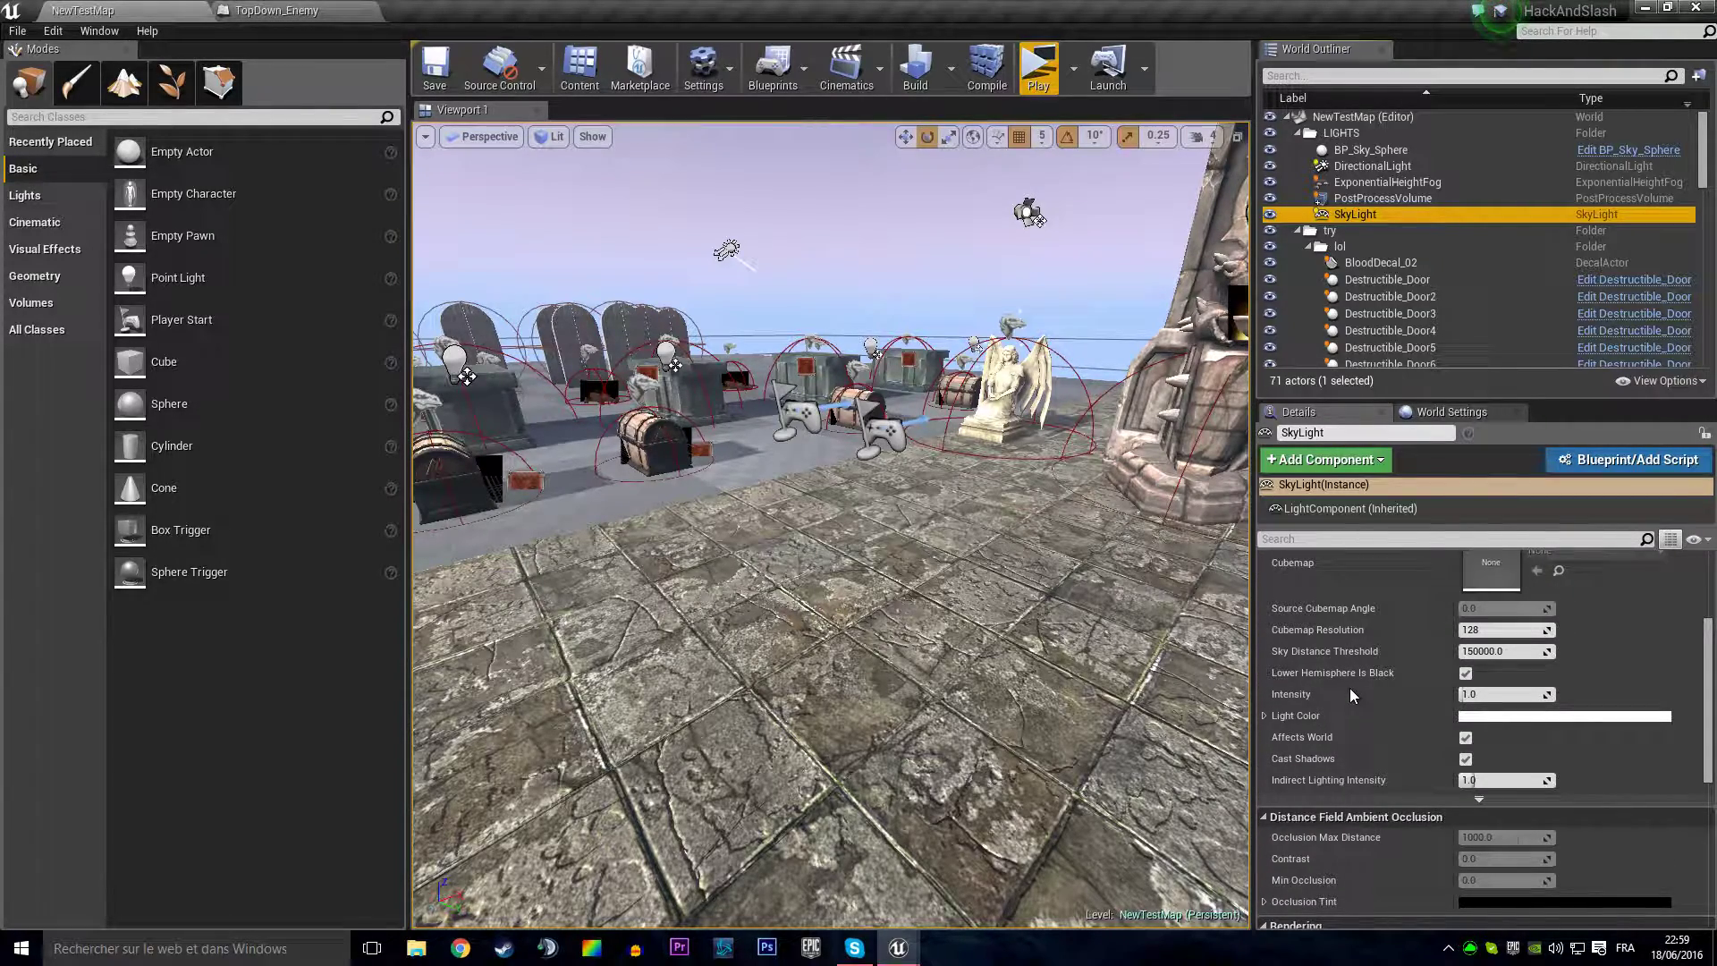
pyautogui.moveTo(1502, 694)
pyautogui.mouseDown()
pyautogui.moveTo(1466, 694)
pyautogui.moveTo(1521, 694)
pyautogui.mouseUp()
pyautogui.write('1')
pyautogui.press('Return')
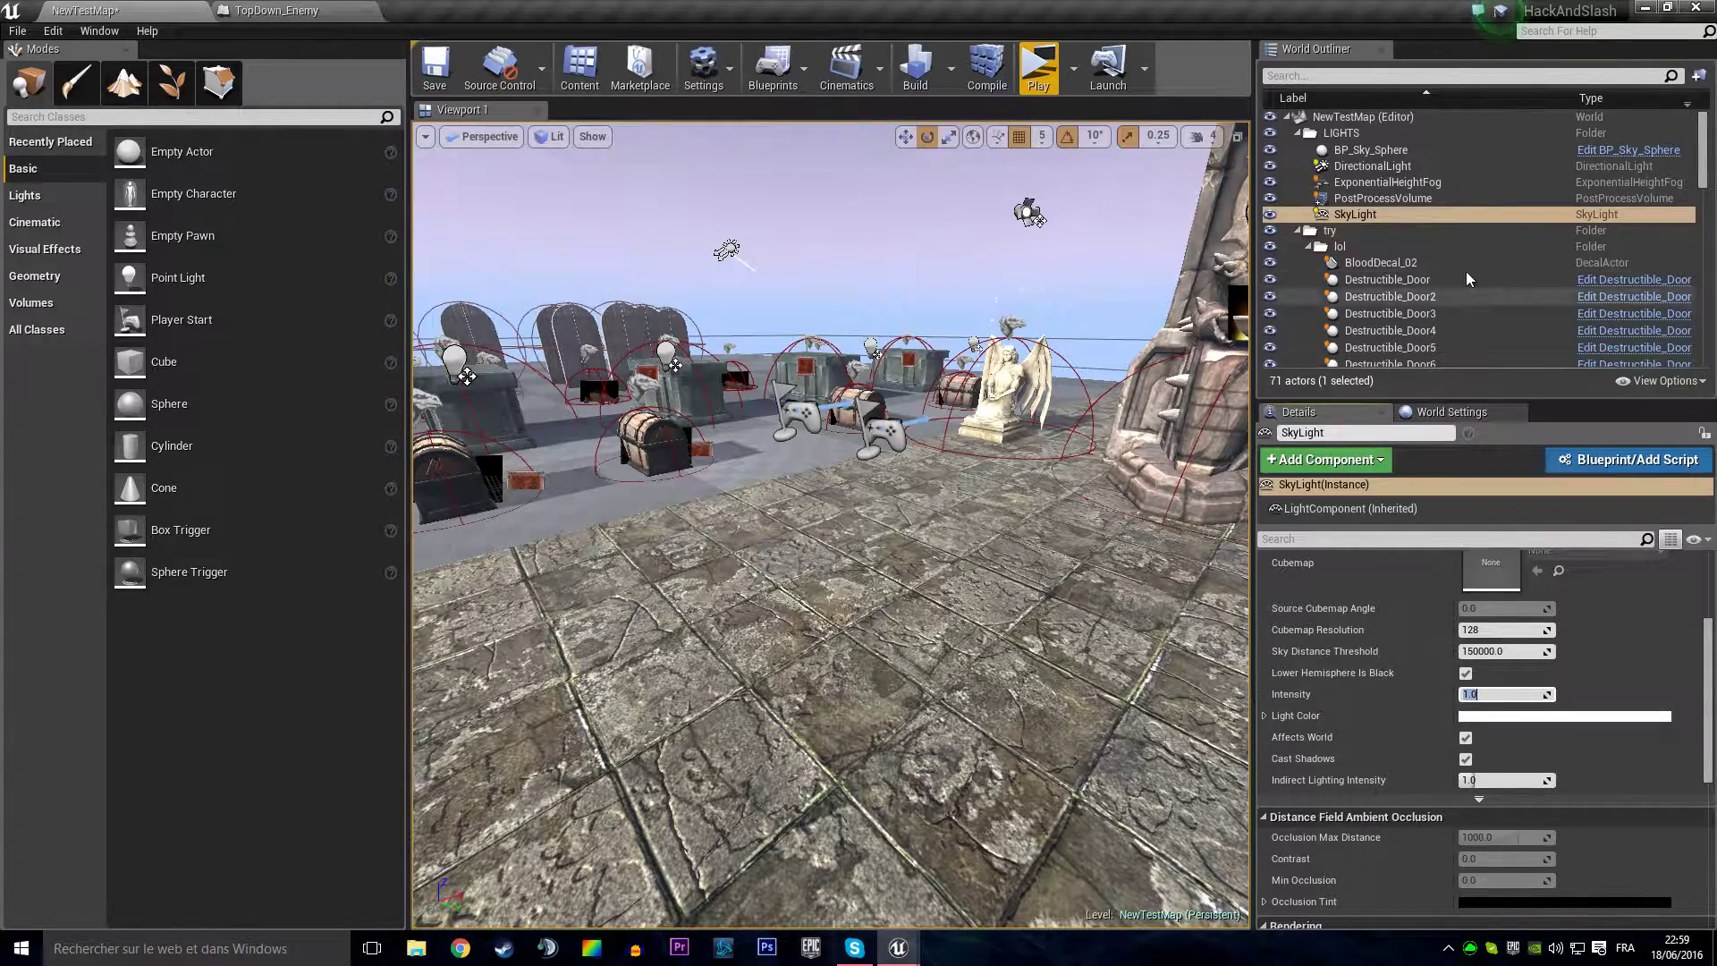
# Step: Set the DirectionalLight Intensity to 0.0, then drag the SkyLight Intensity down to 0.0
pyautogui.click(1408, 167)
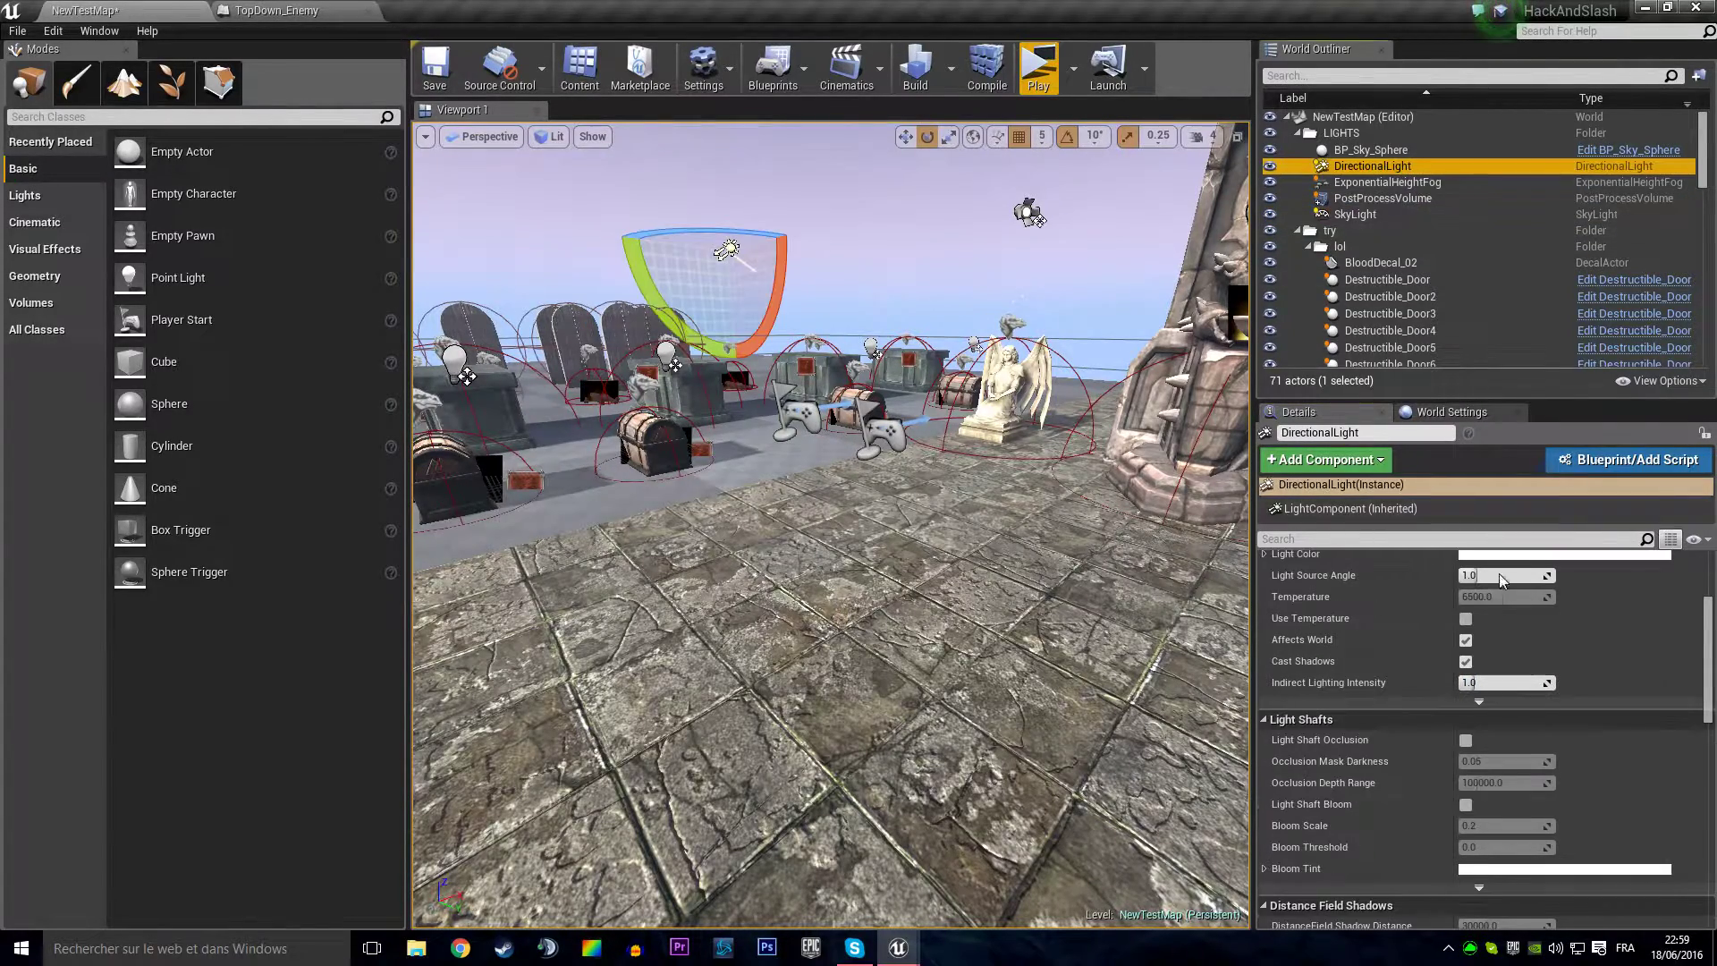
pyautogui.scroll(2, 1500, 663)
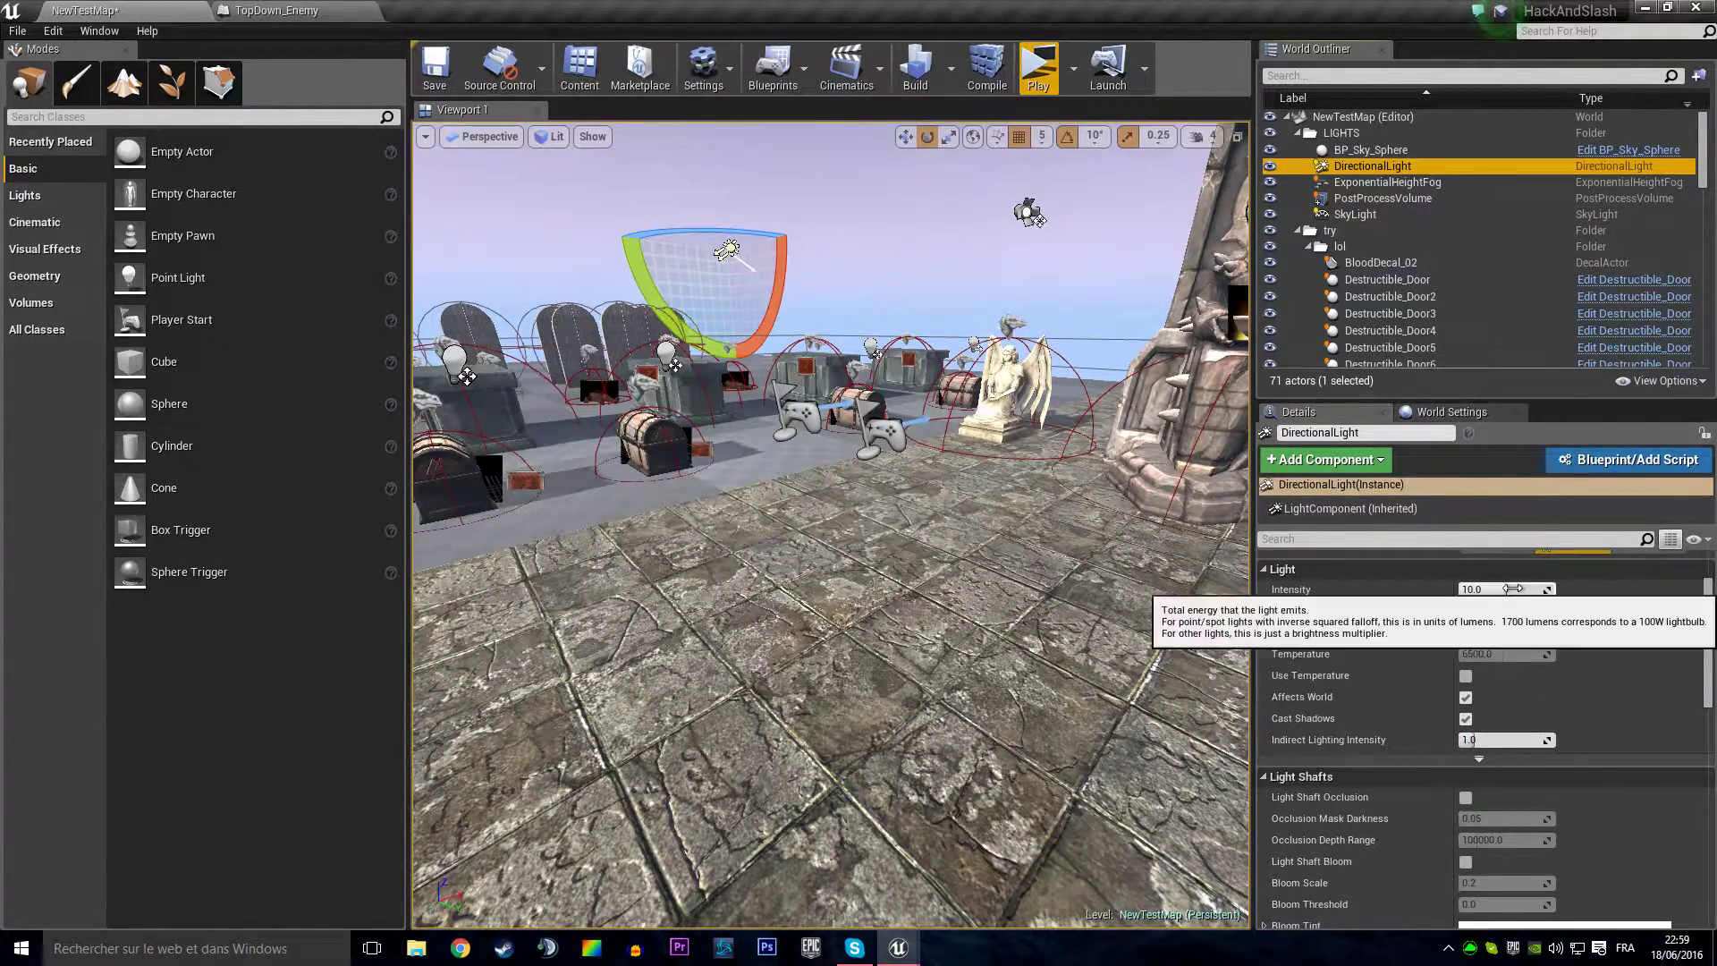
pyautogui.write('0')
pyautogui.press('Return')
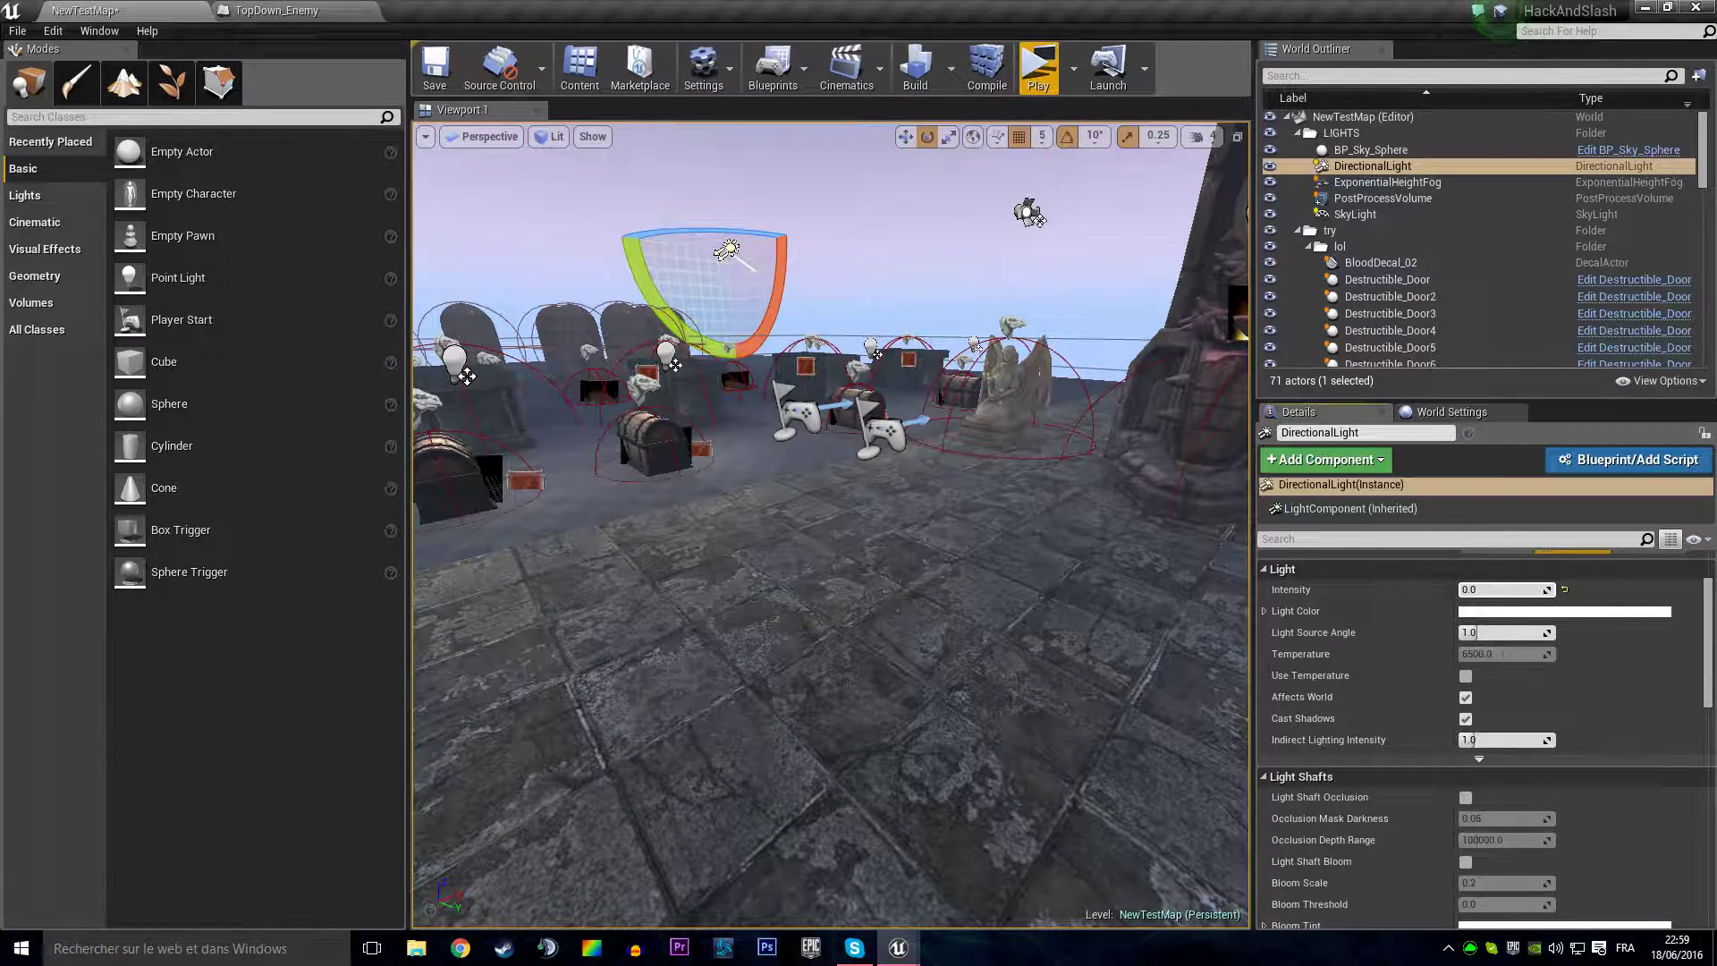
pyautogui.click(1389, 215)
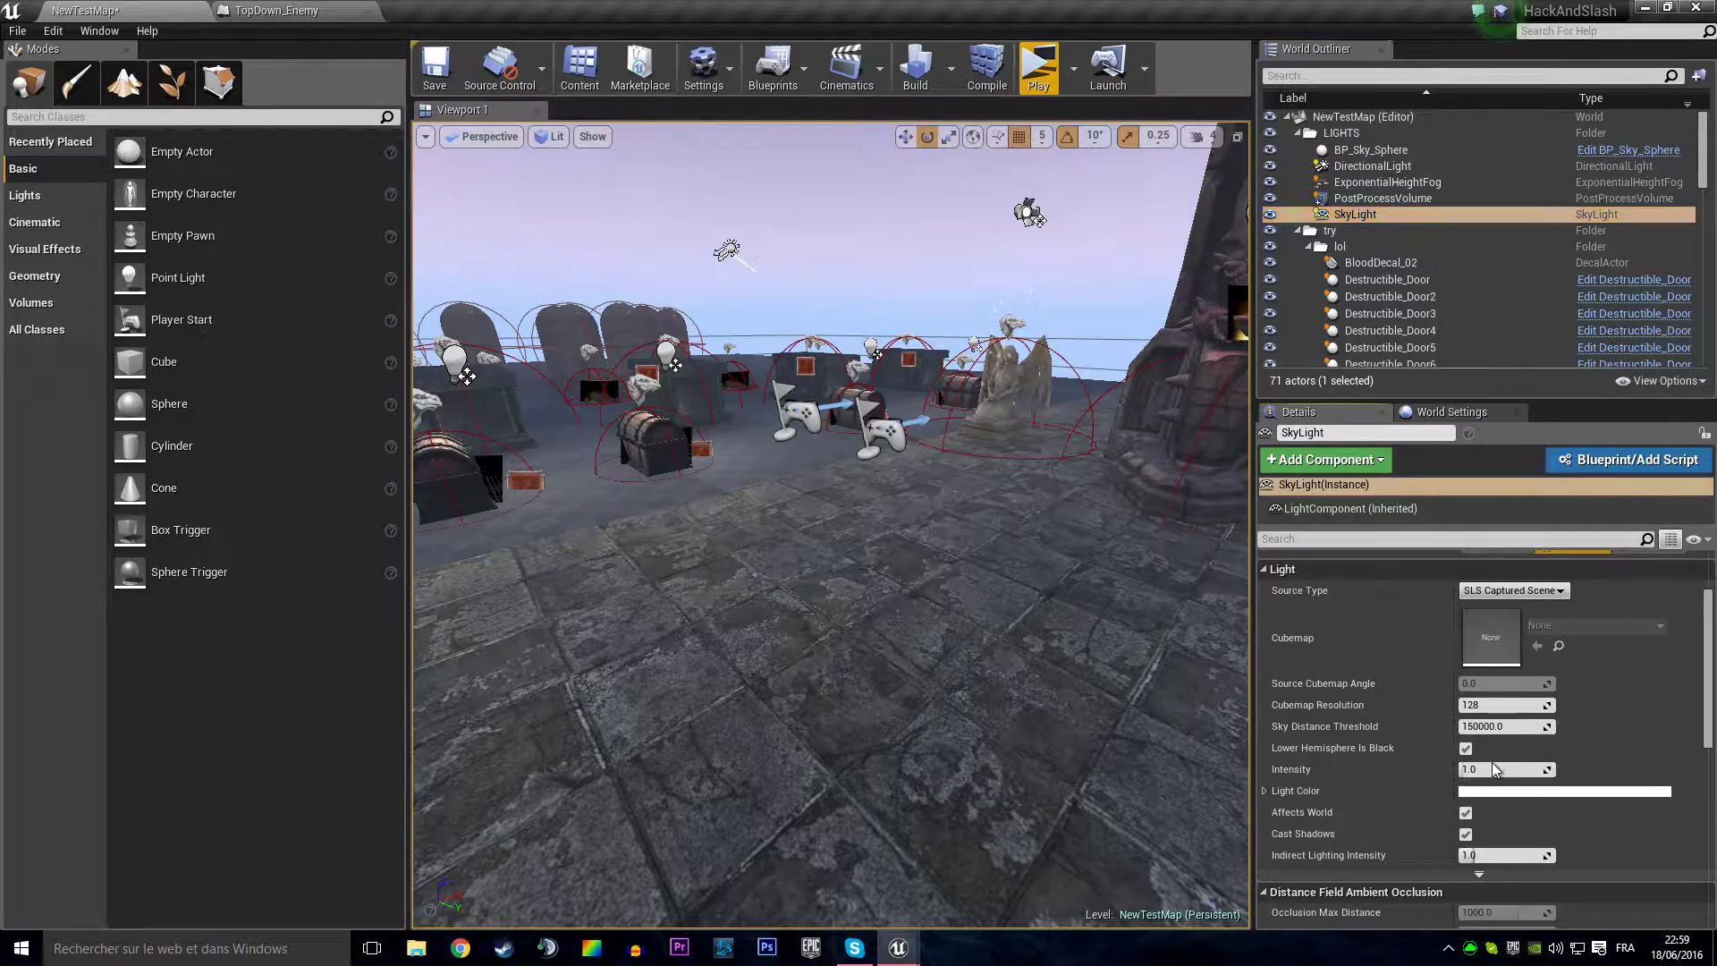
pyautogui.moveTo(1492, 768); pyautogui.dragTo(1467, 769)
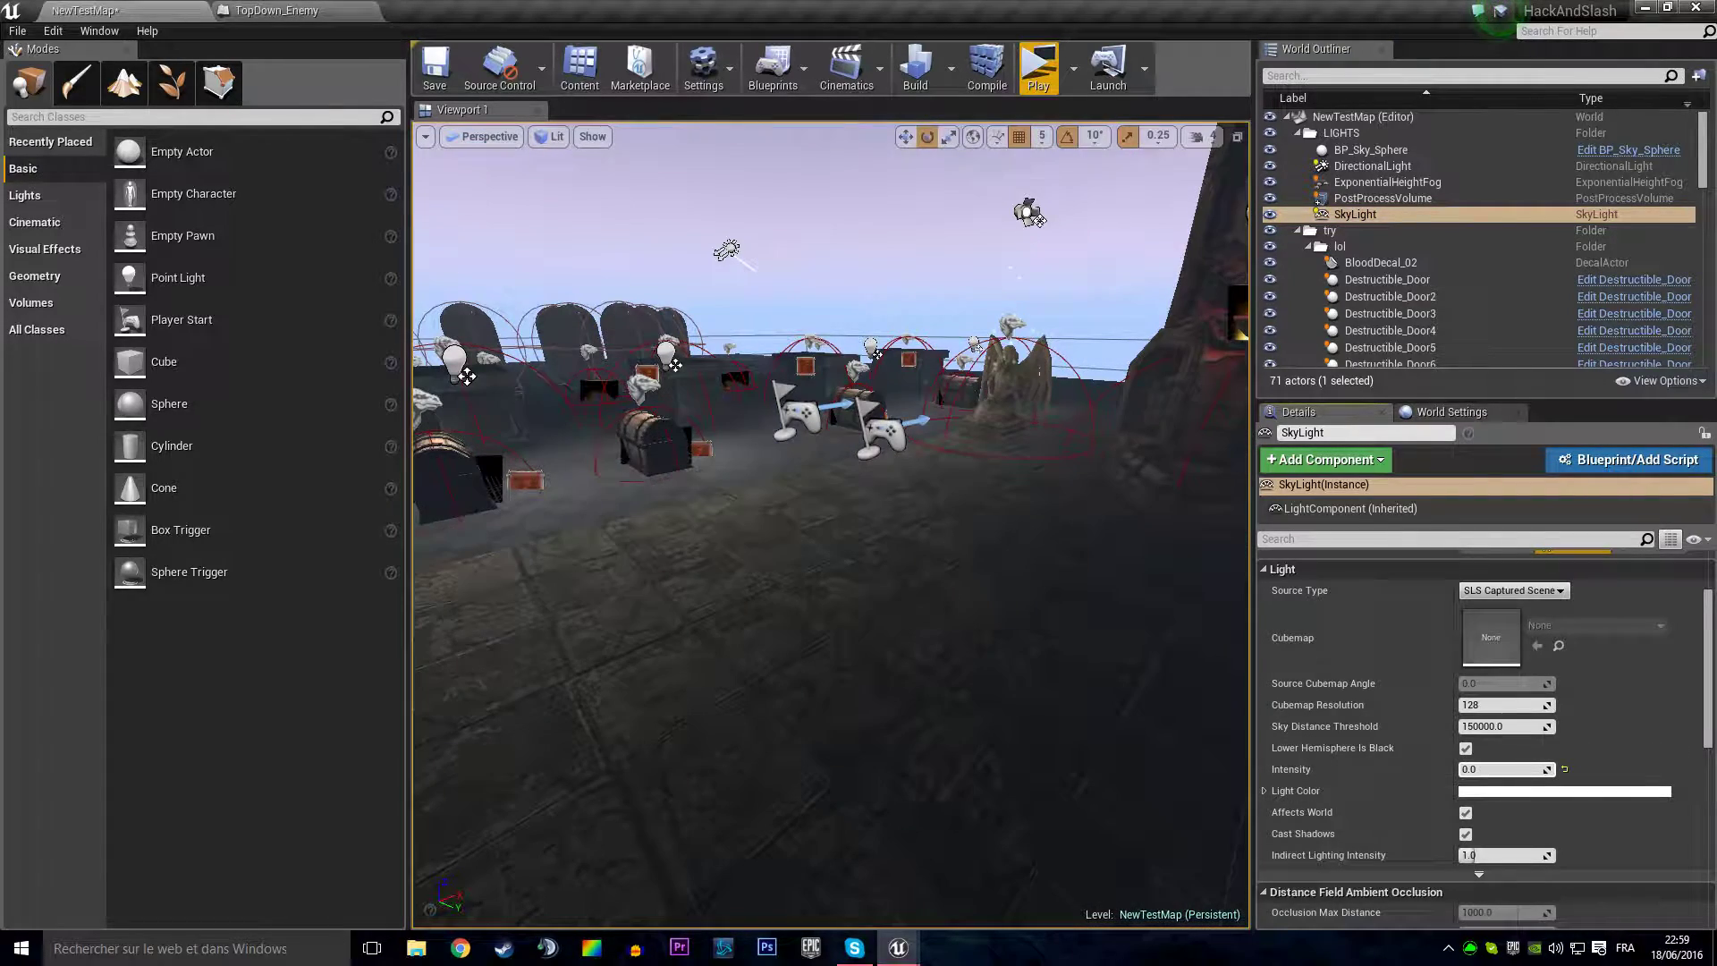
# Step: Frame the DirectionalLight and SkyLight in the viewport, look over the level, and save NewTestMap
pyautogui.press('f')
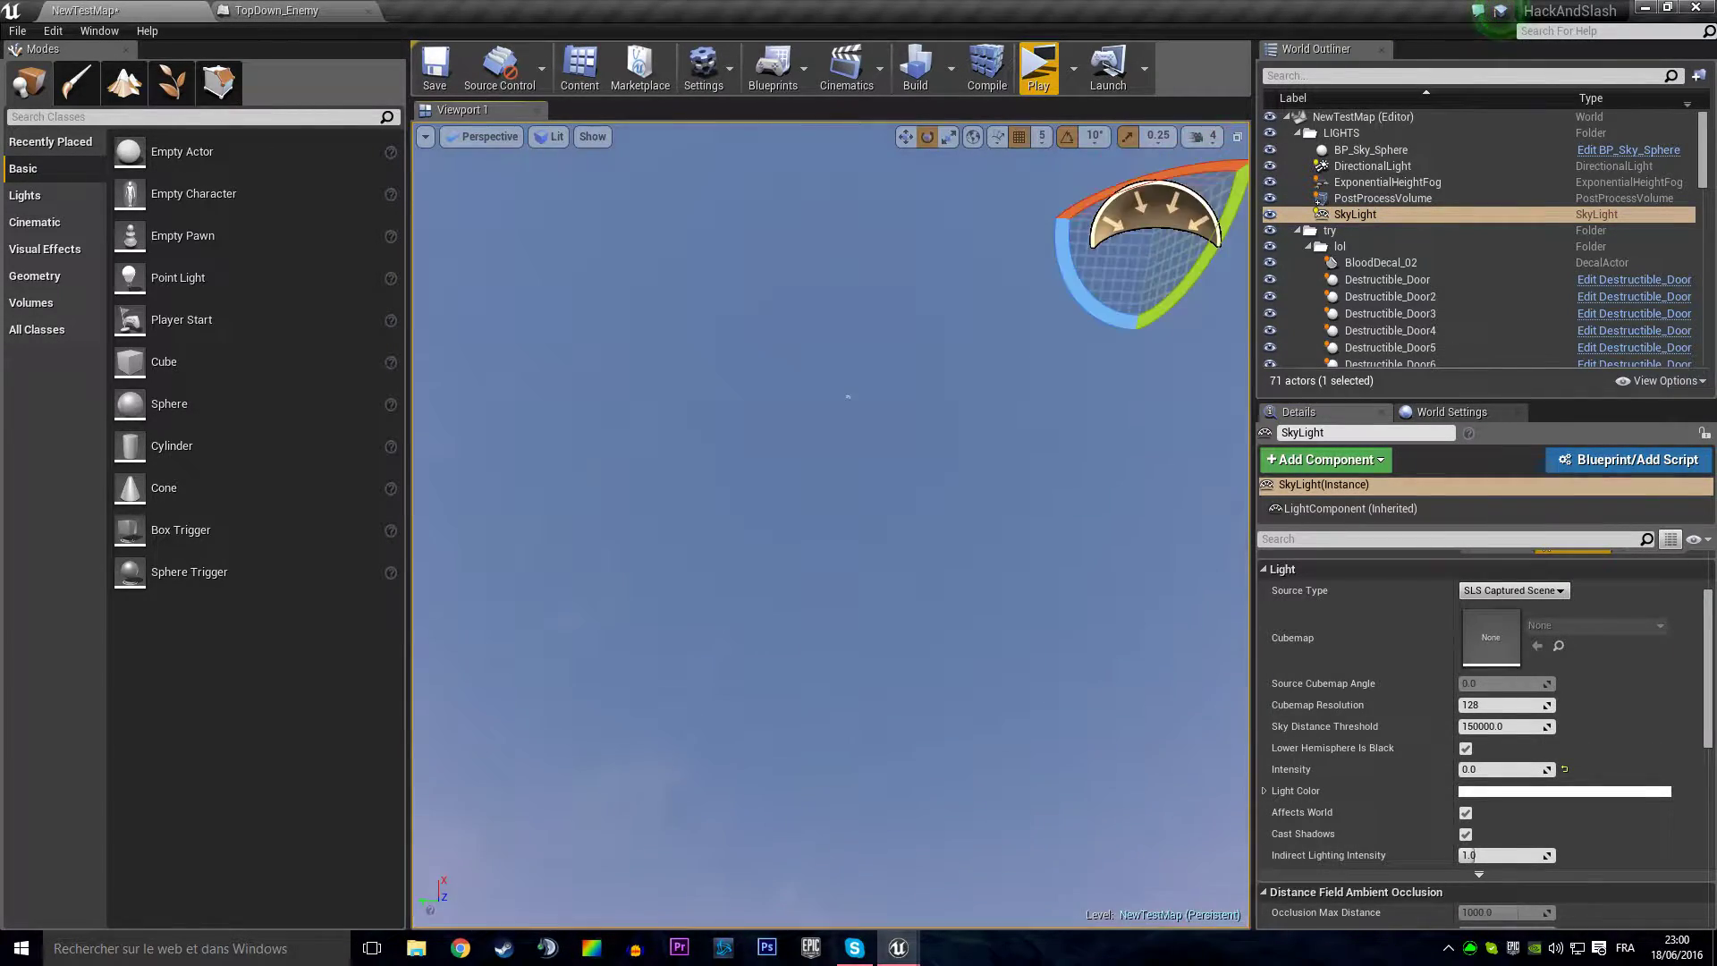
pyautogui.moveTo(847, 397)
pyautogui.mouseDown(button='right')
pyautogui.moveTo(919, 580)
pyautogui.moveTo(905, 565)
pyautogui.mouseUp(button='right')
pyautogui.click(1371, 215)
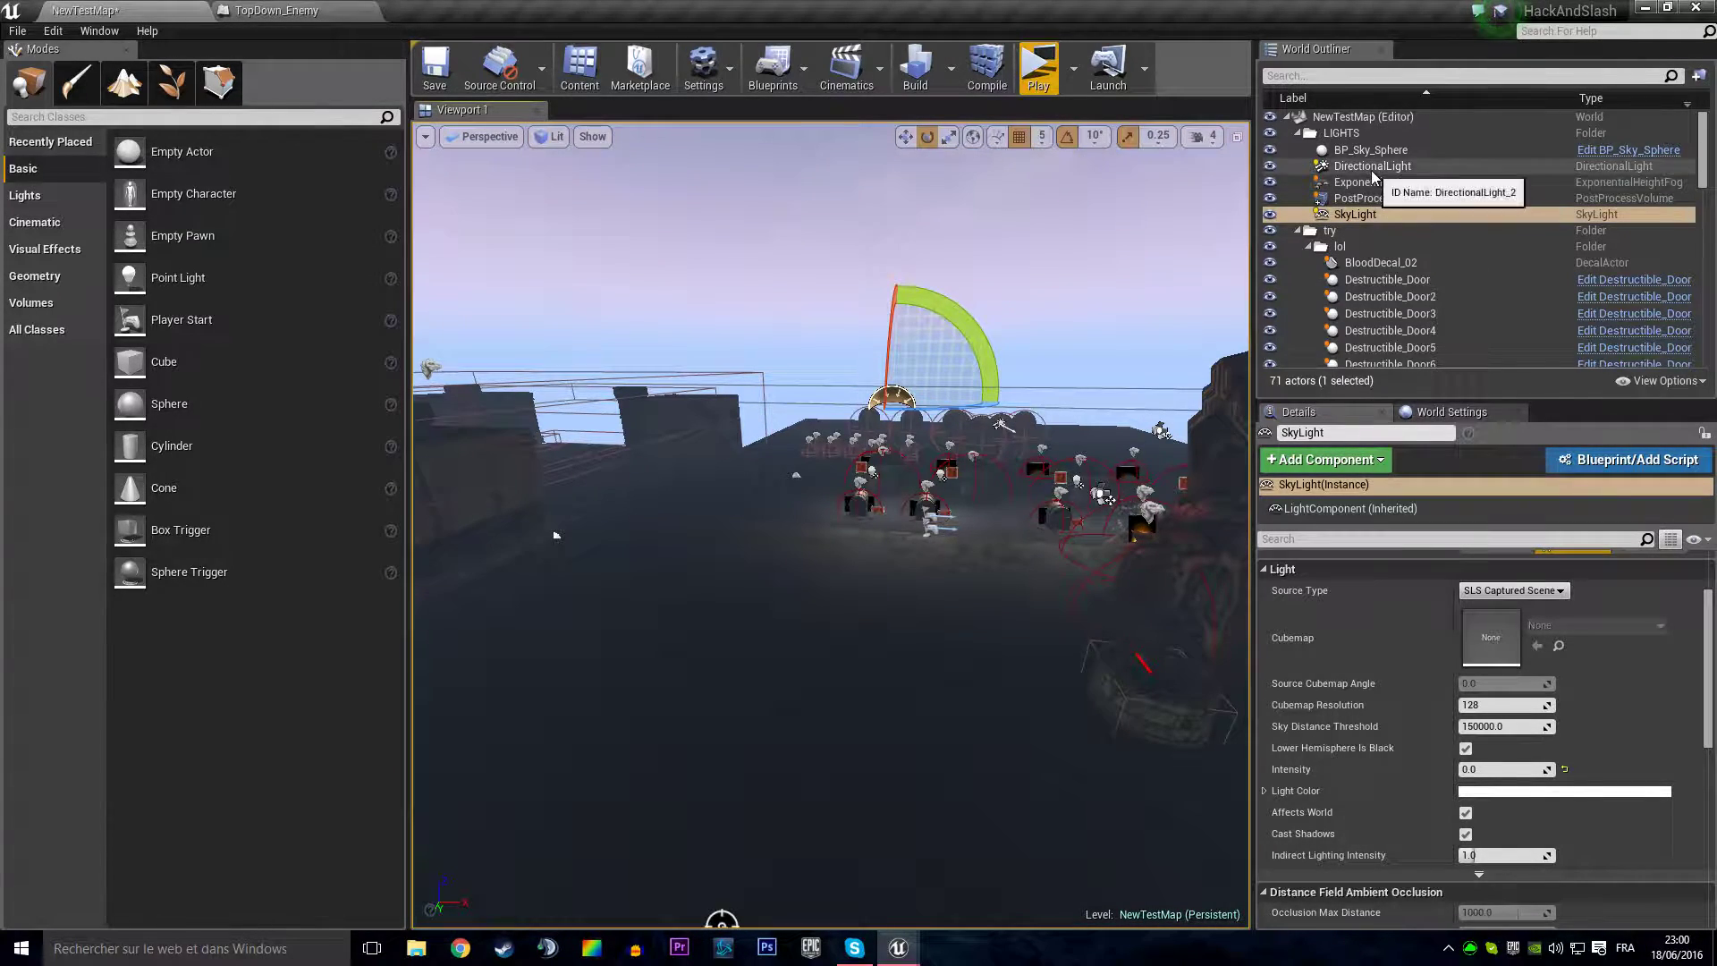
pyautogui.doubleClick(1373, 167)
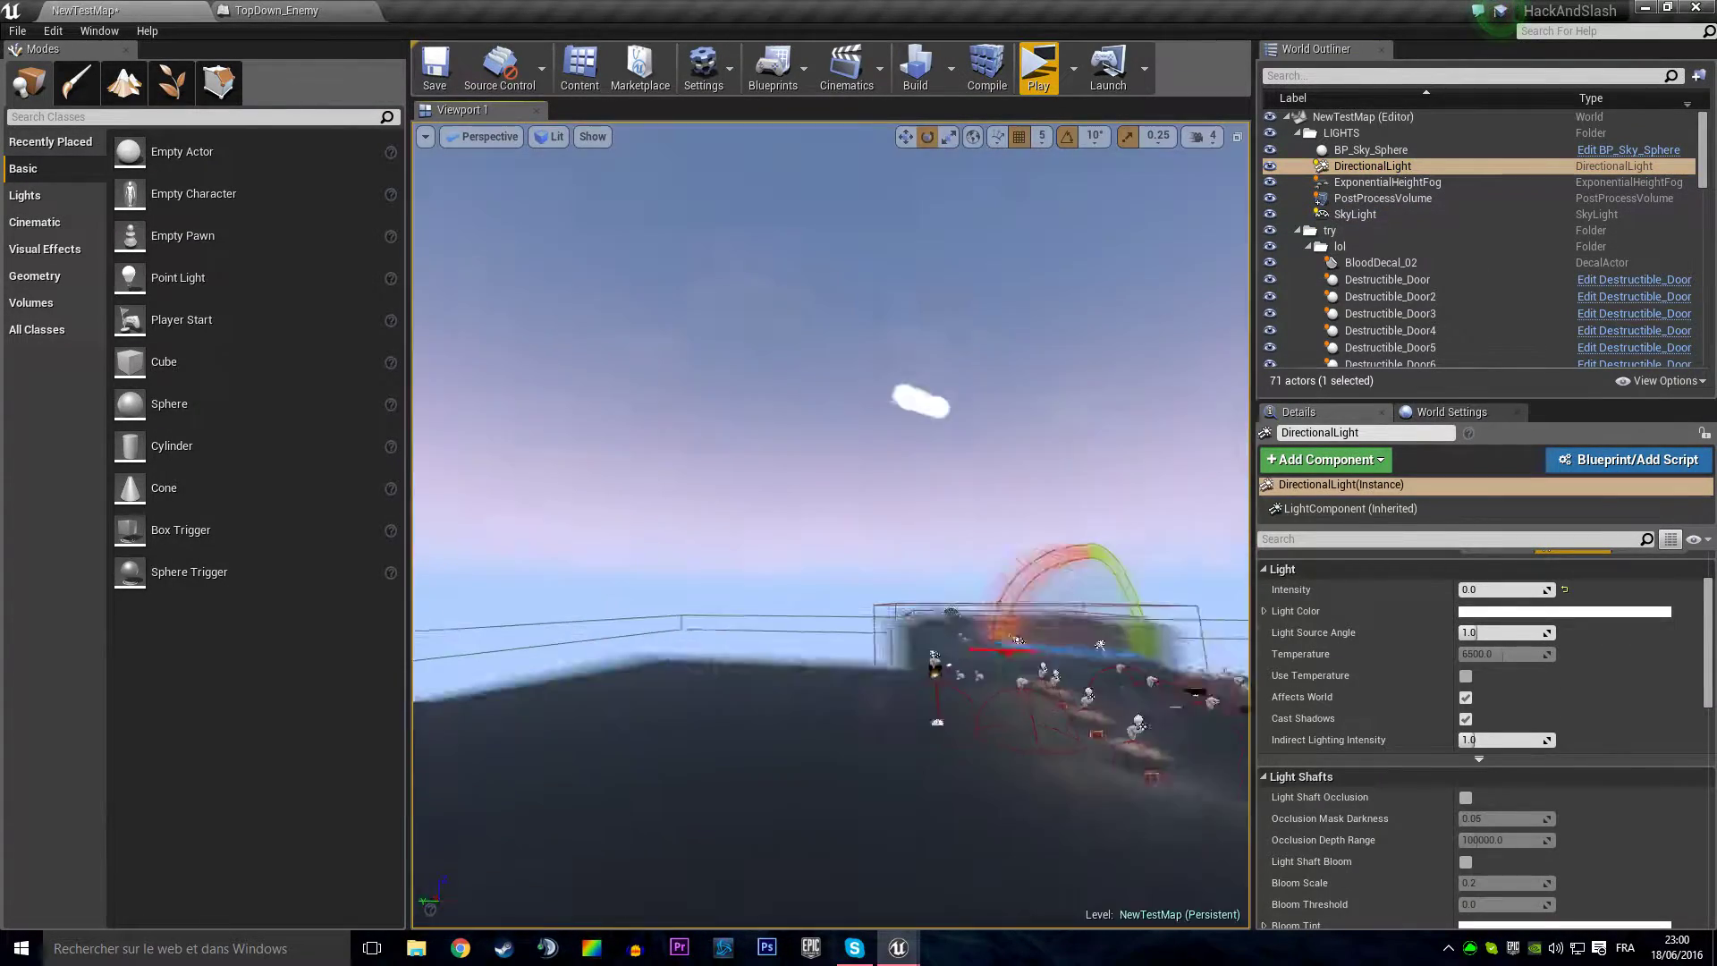
pyautogui.moveTo(998, 552); pyautogui.dragTo(998, 552)
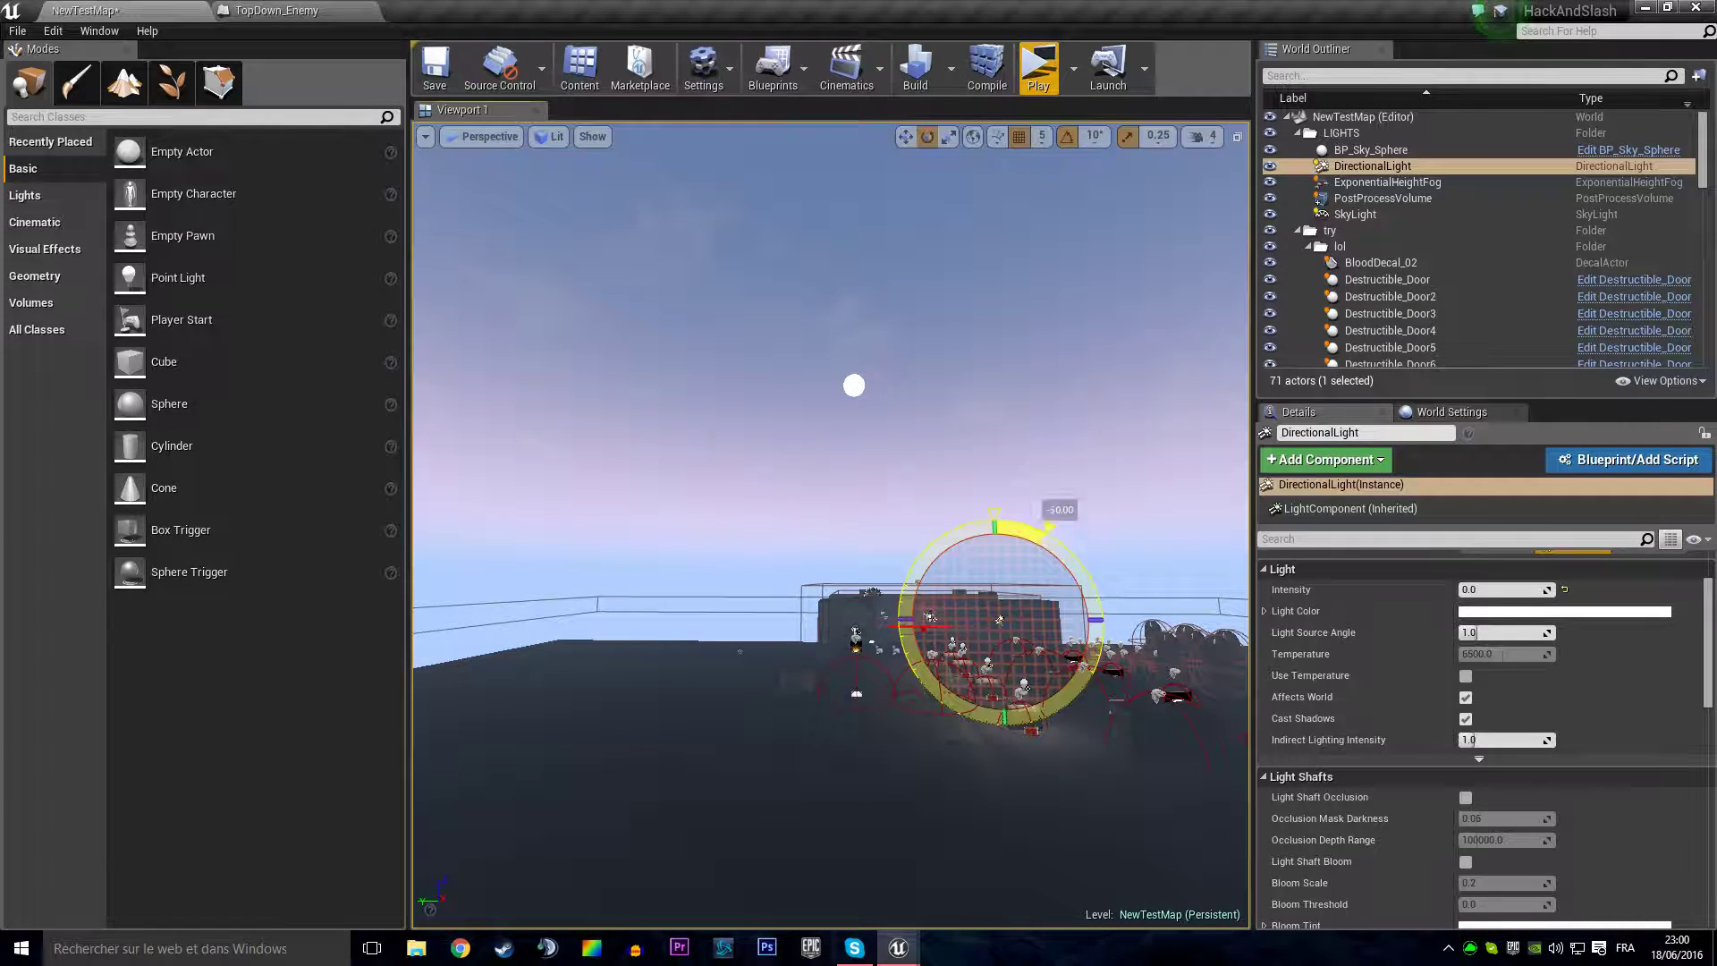
pyautogui.doubleClick(1355, 214)
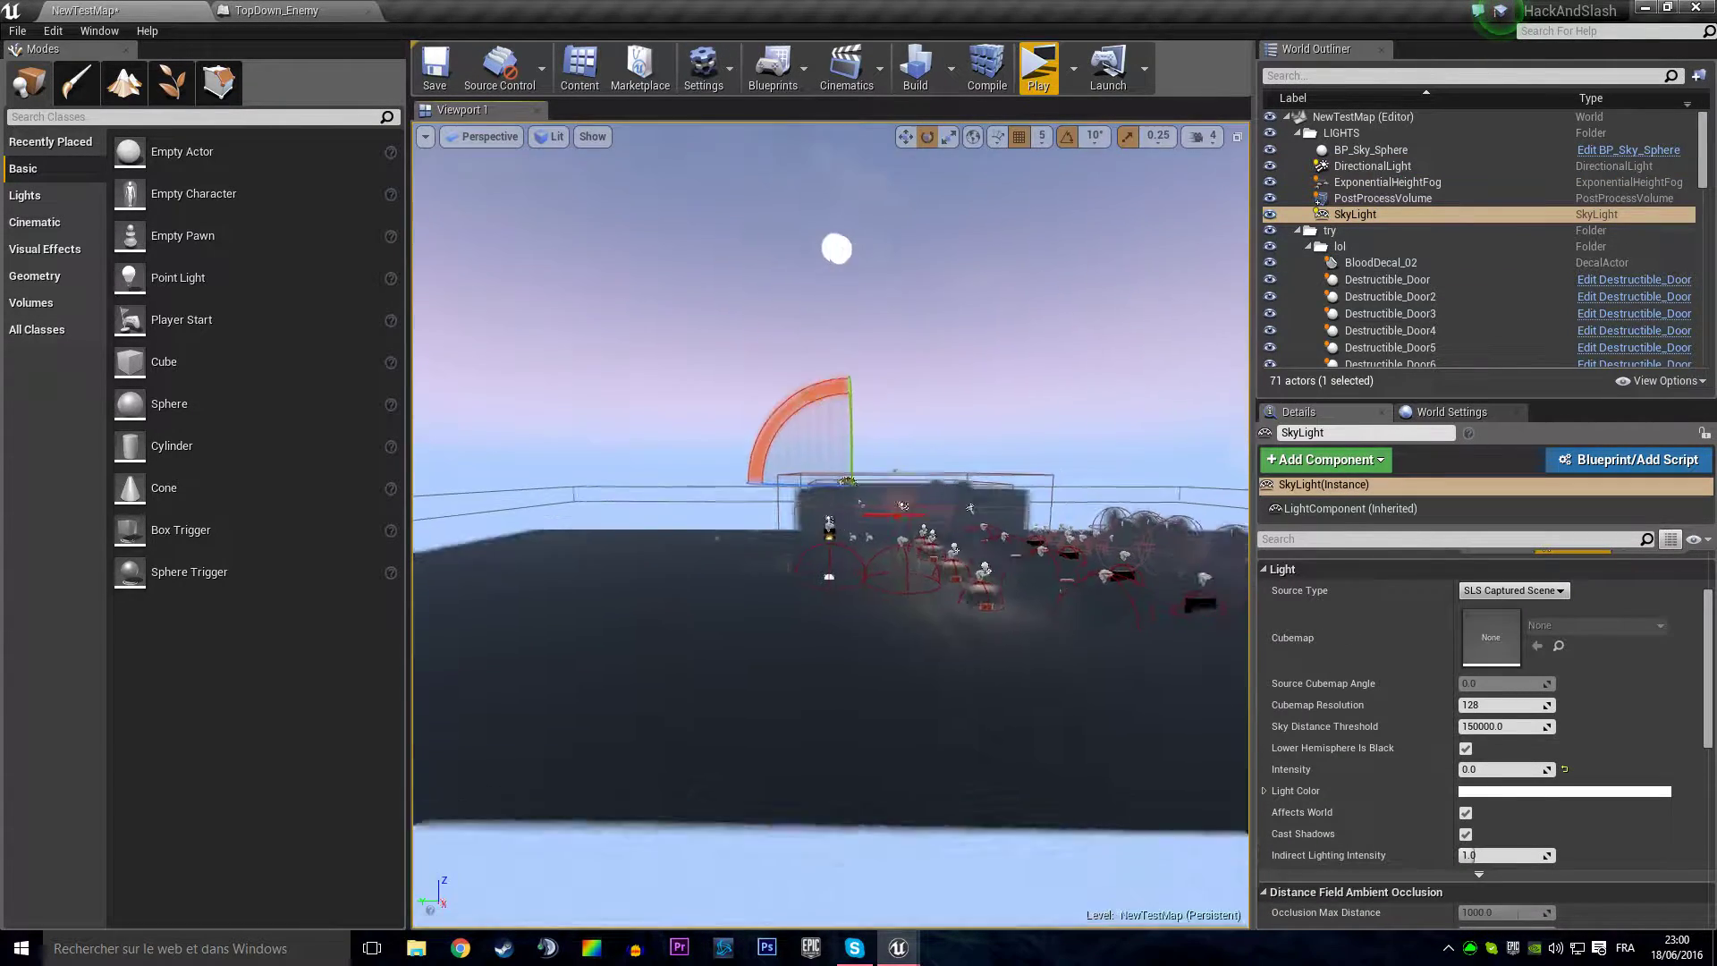
pyautogui.moveTo(667, 434); pyautogui.dragTo(835, 417, button='right')
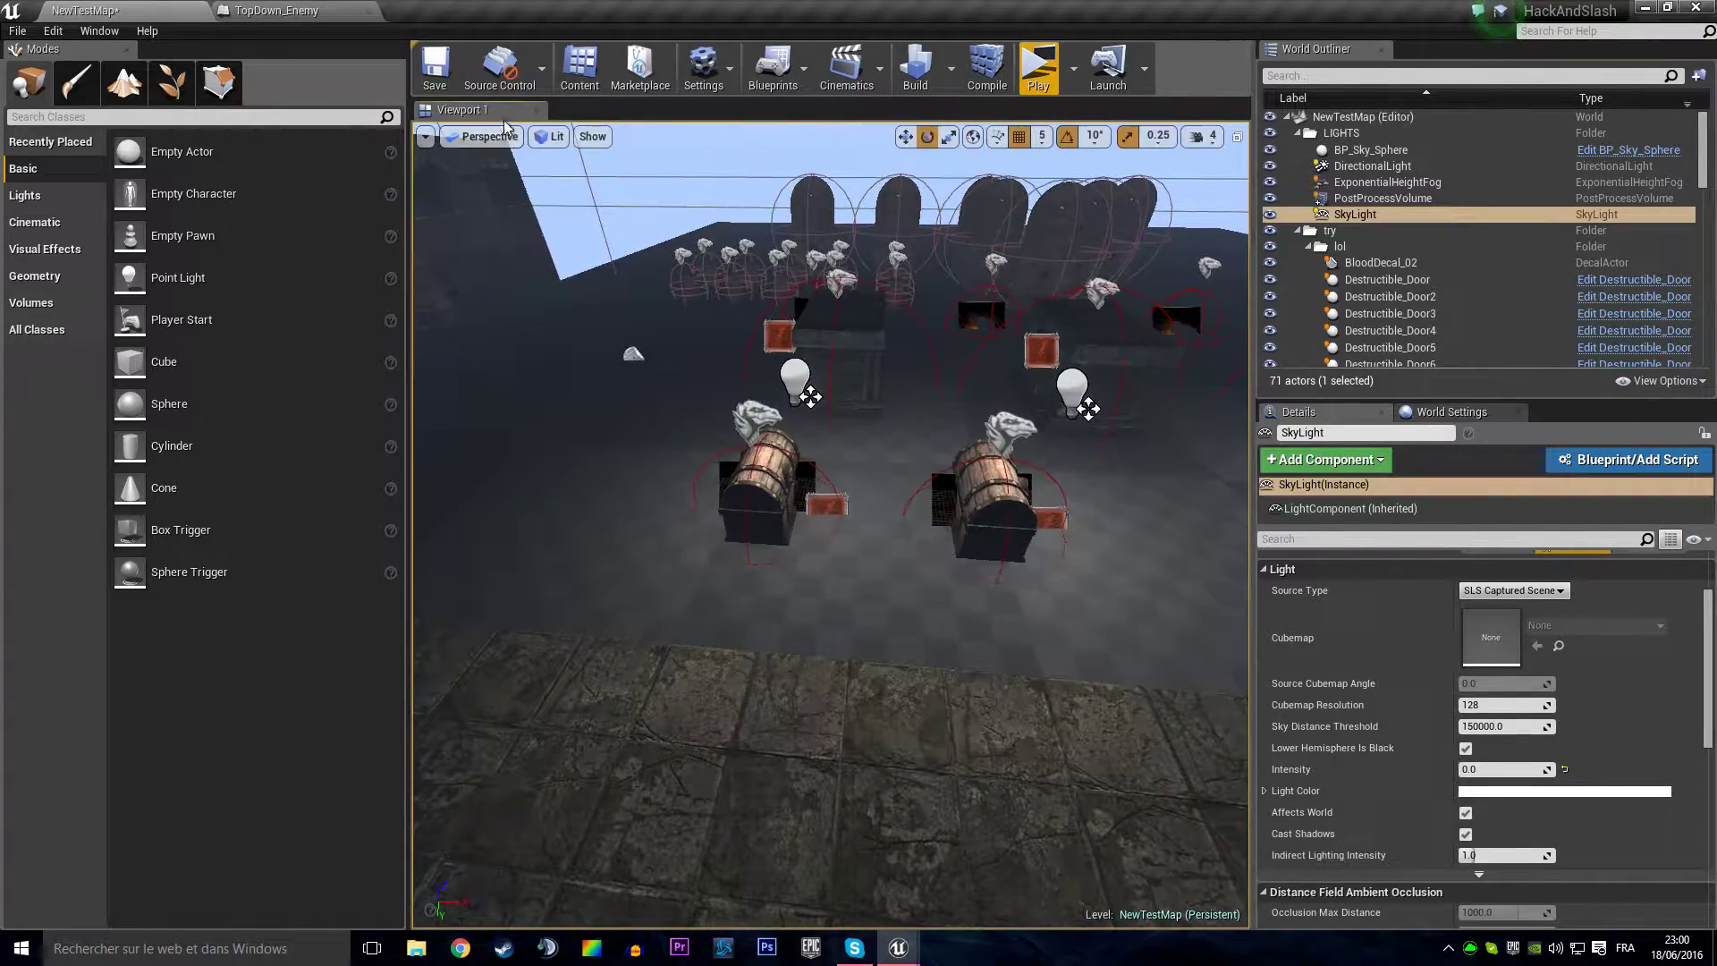
pyautogui.click(453, 70)
# Step: Start a maximized game preview and walk the hero to the row of chests
pyautogui.click(1046, 79)
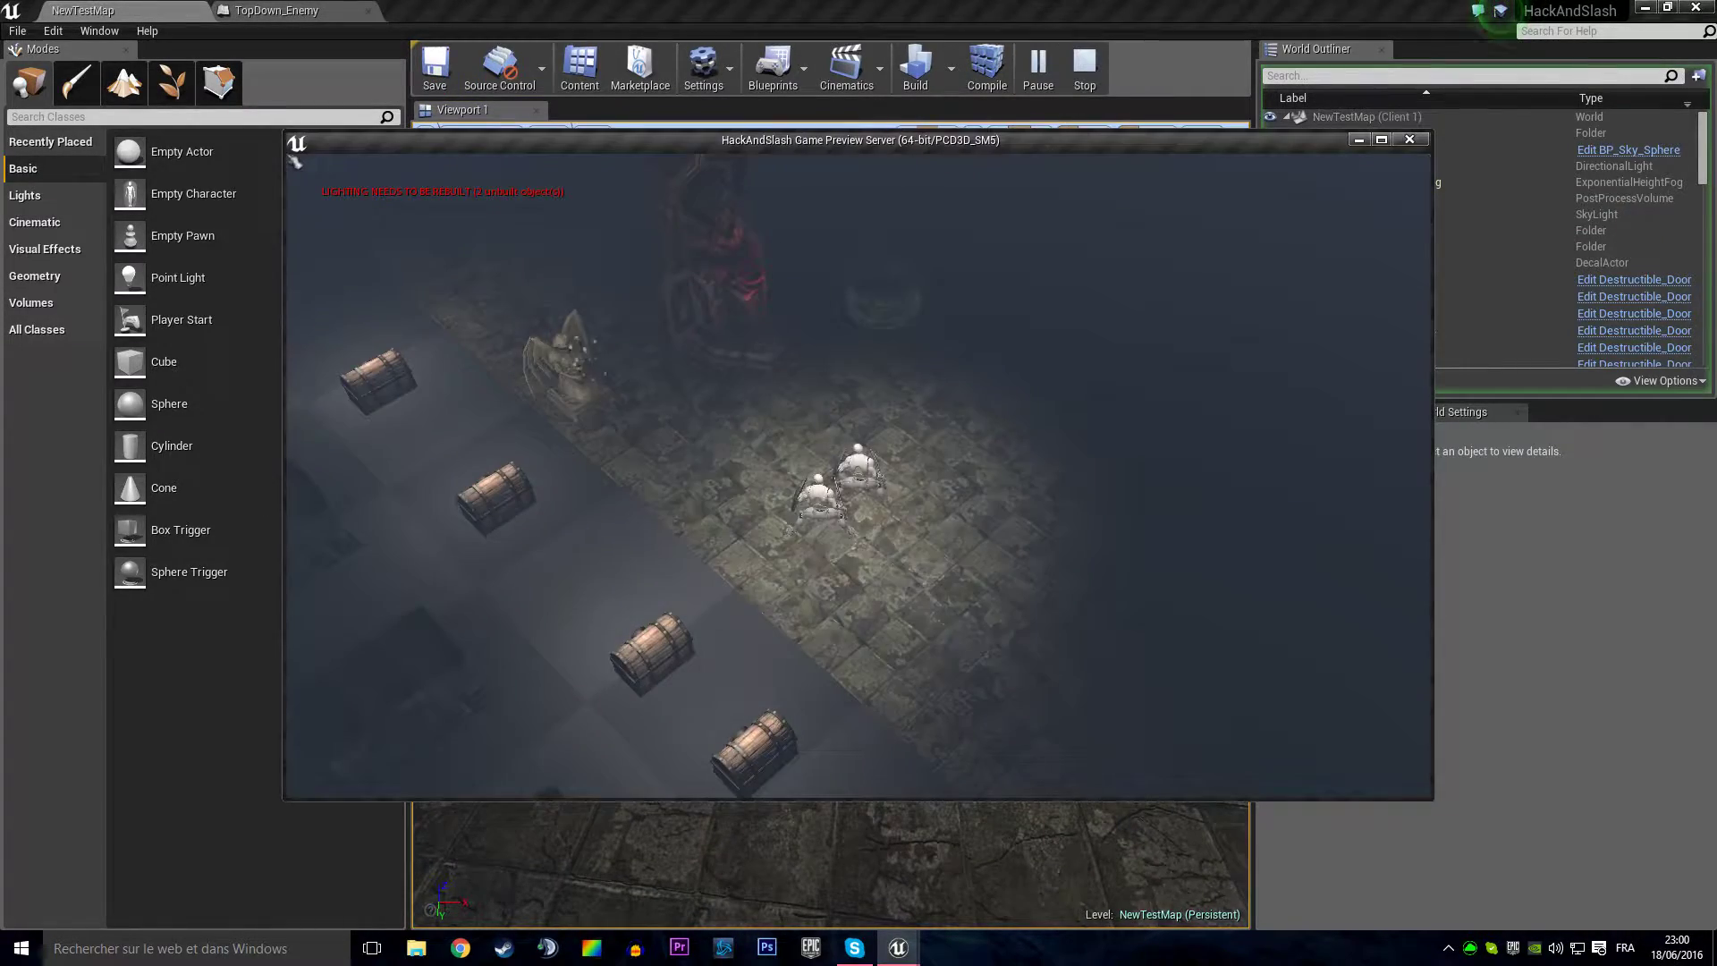
pyautogui.click(1380, 141)
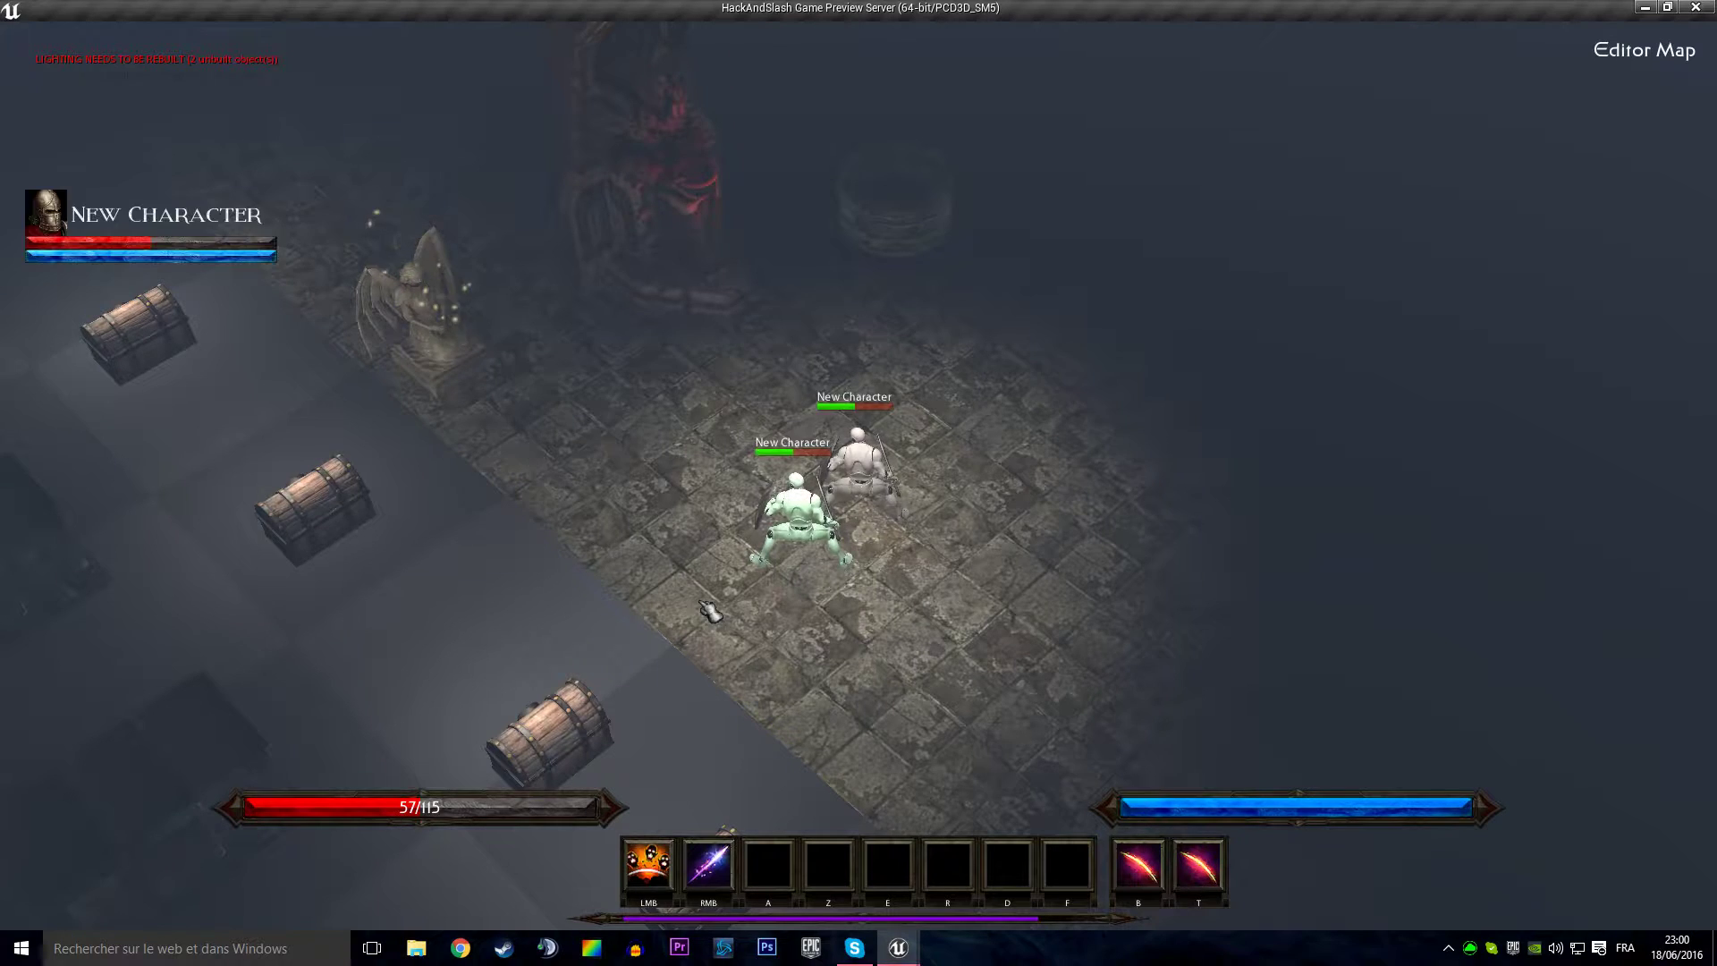
pyautogui.moveTo(1100, 464); pyautogui.dragTo(867, 413)
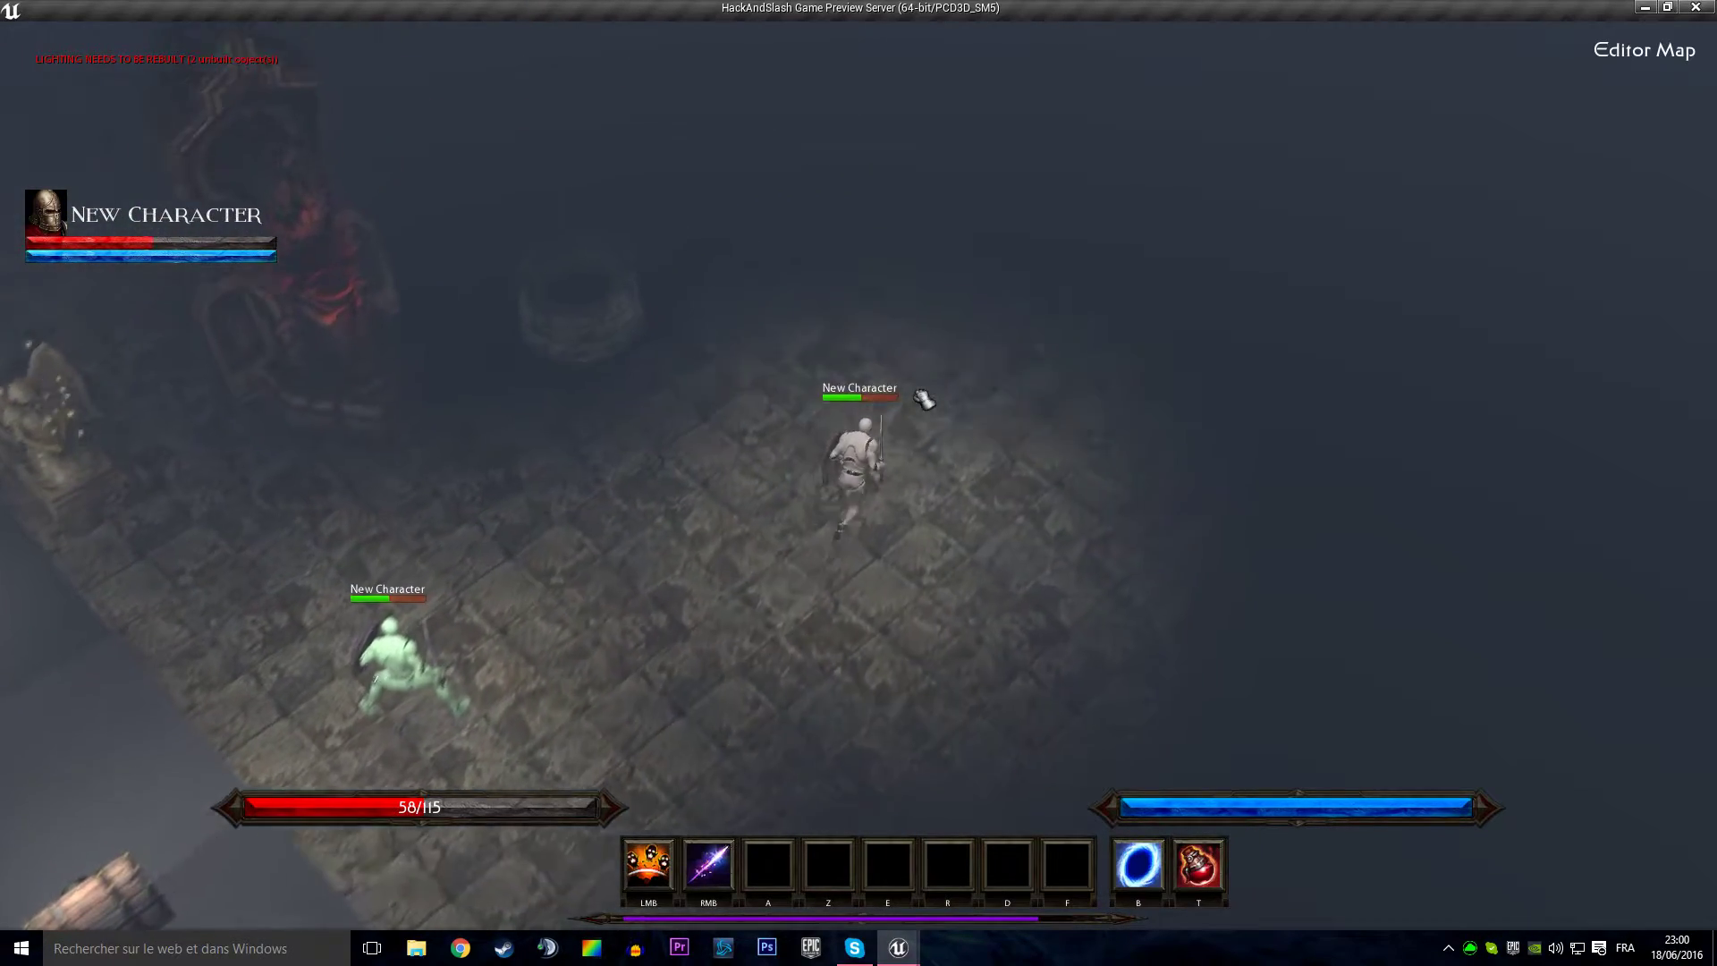
pyautogui.click(721, 713)
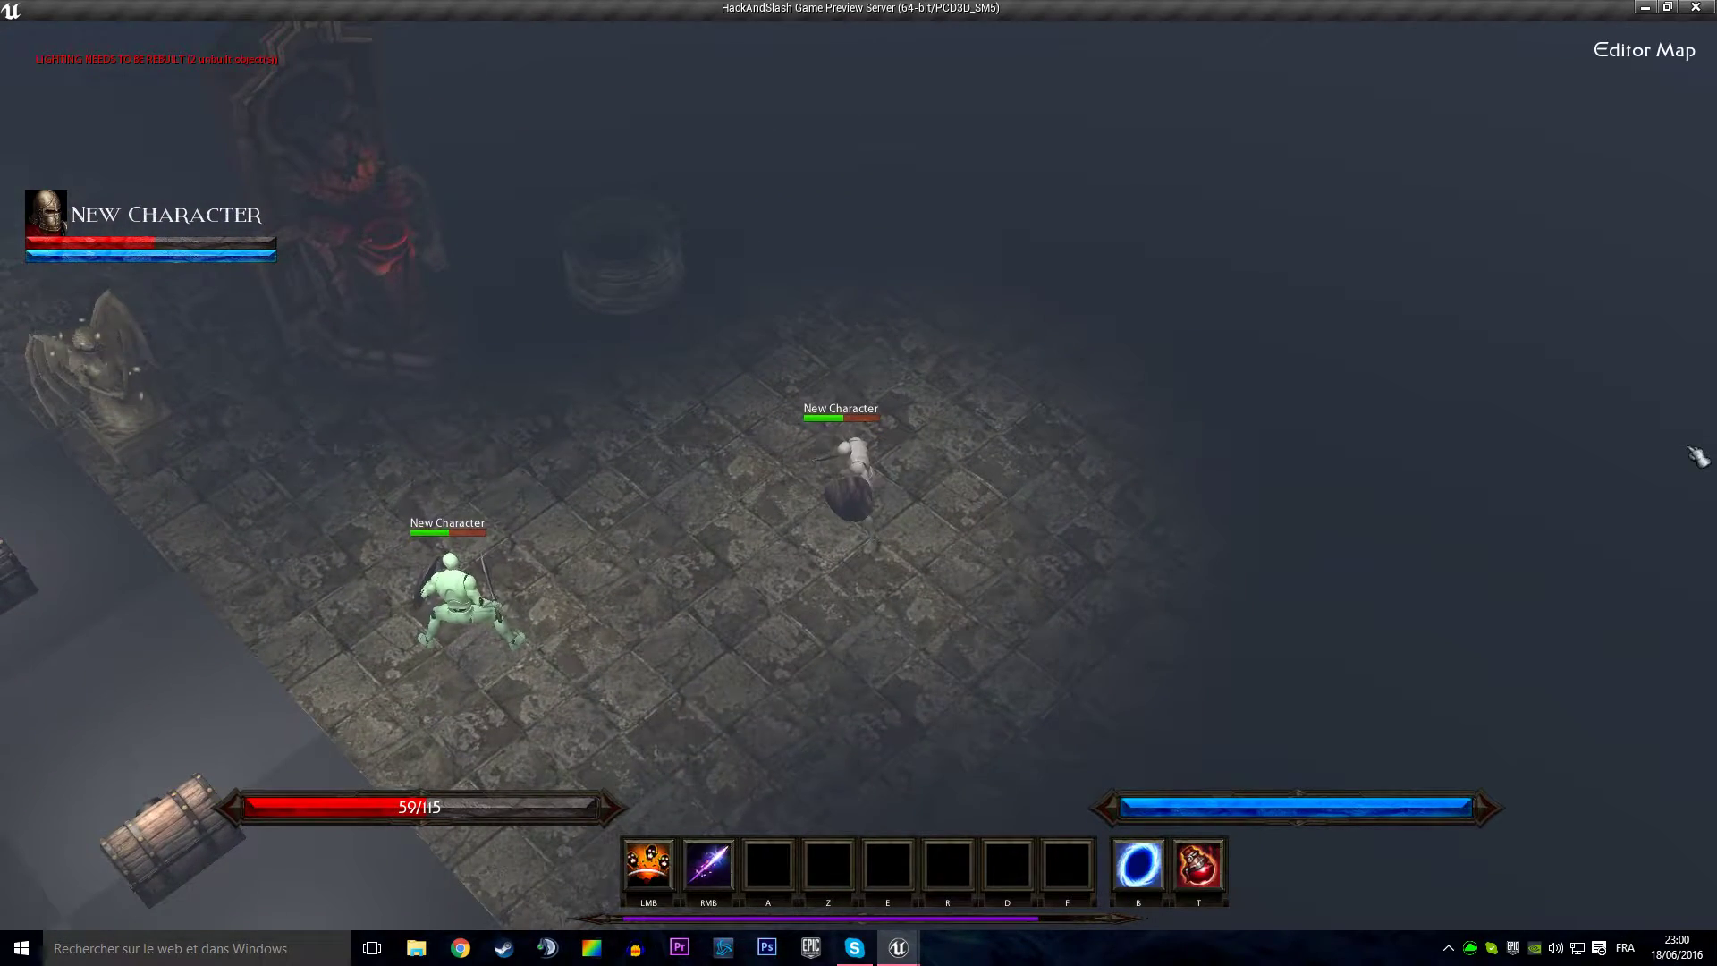
pyautogui.moveTo(778, 632)
pyautogui.mouseDown()
pyautogui.moveTo(744, 452)
pyautogui.moveTo(871, 367)
pyautogui.moveTo(805, 655)
pyautogui.moveTo(812, 633)
pyautogui.moveTo(751, 604)
pyautogui.moveTo(747, 562)
pyautogui.mouseUp()
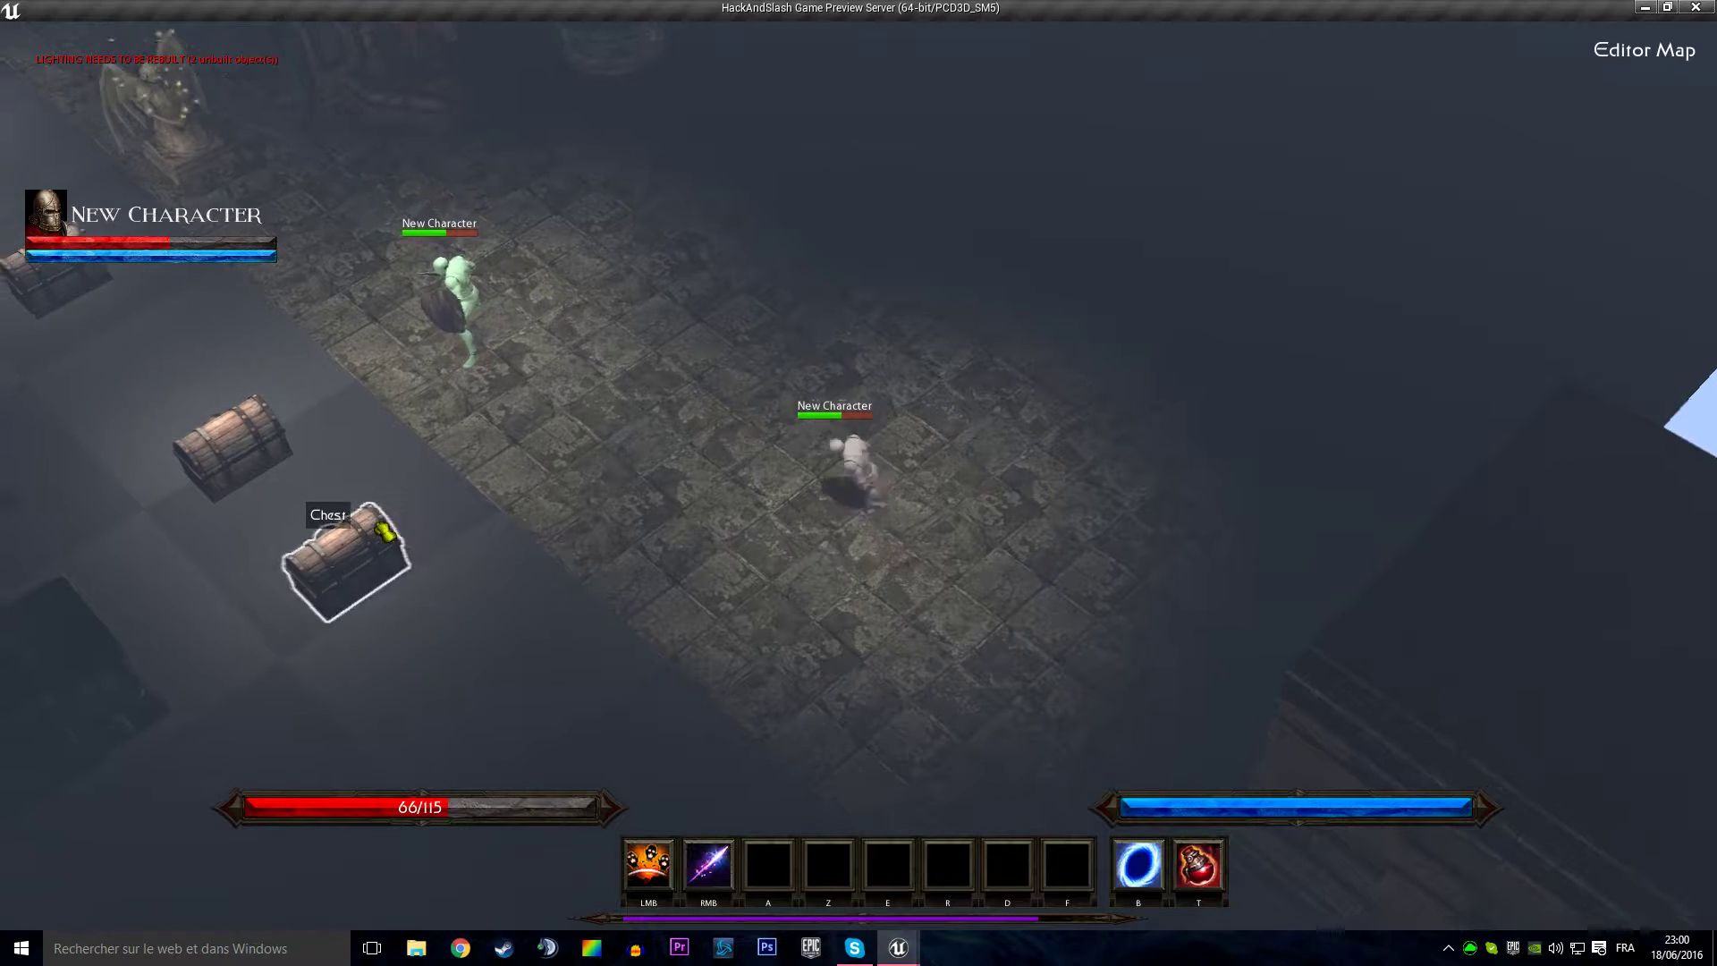
# Step: Open the chests one by one, dropping swords and gold on the floor
pyautogui.click(385, 532)
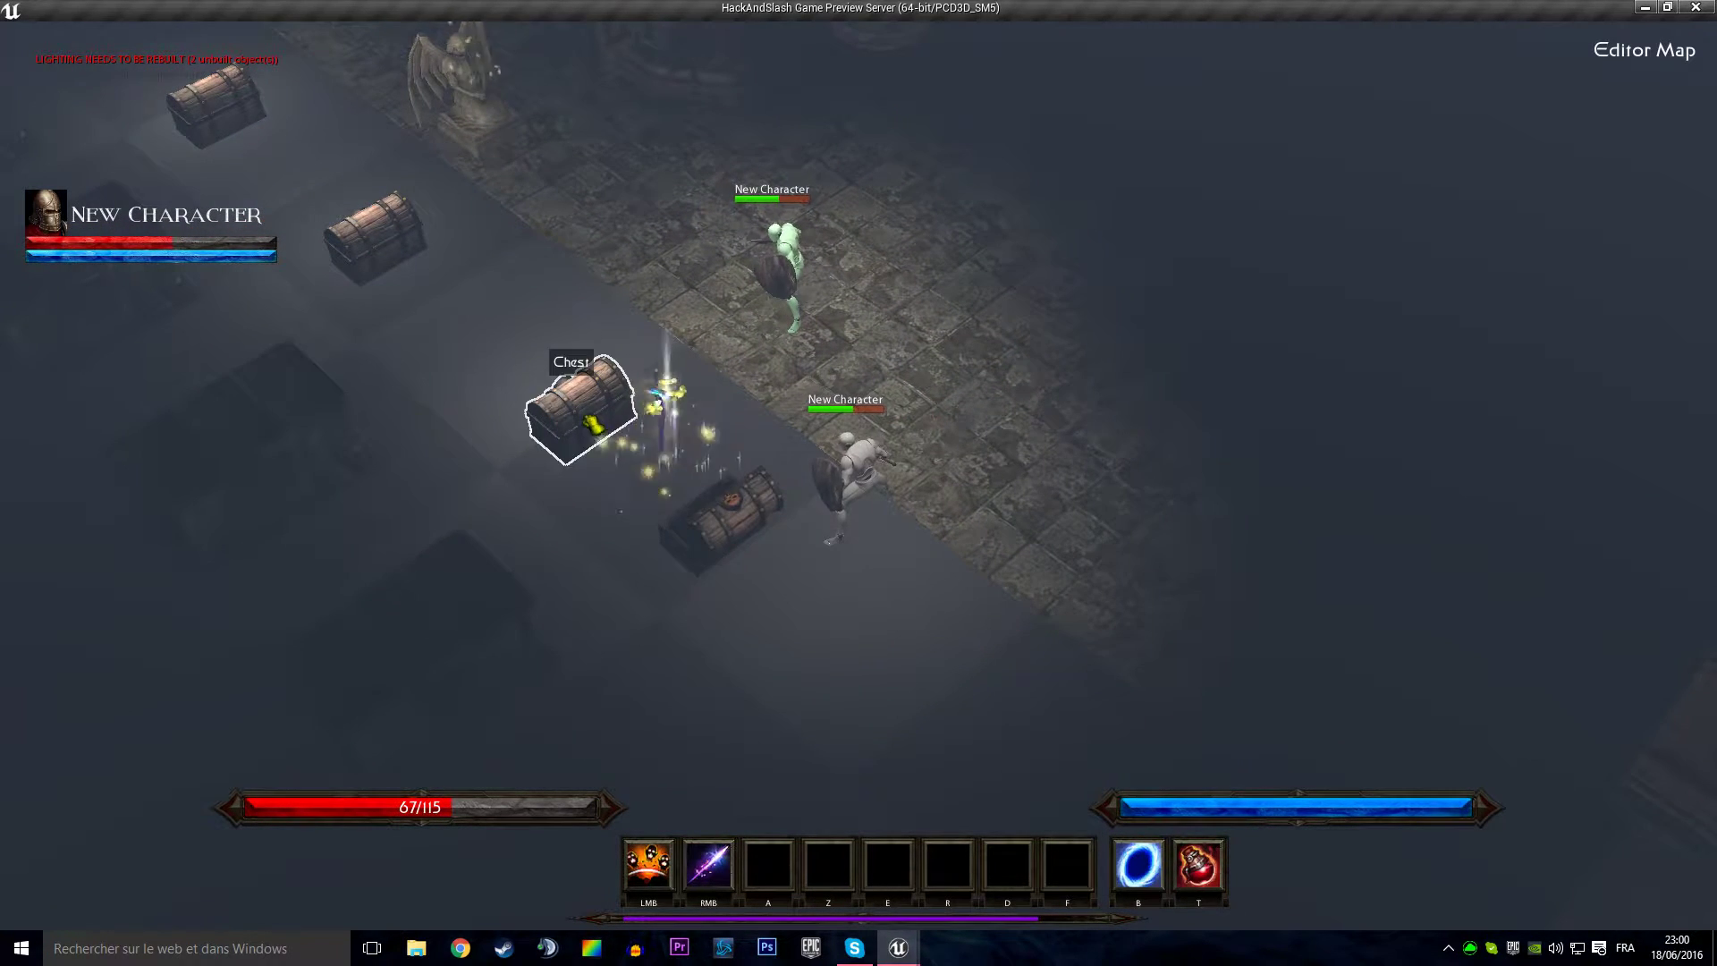
pyautogui.click(592, 423)
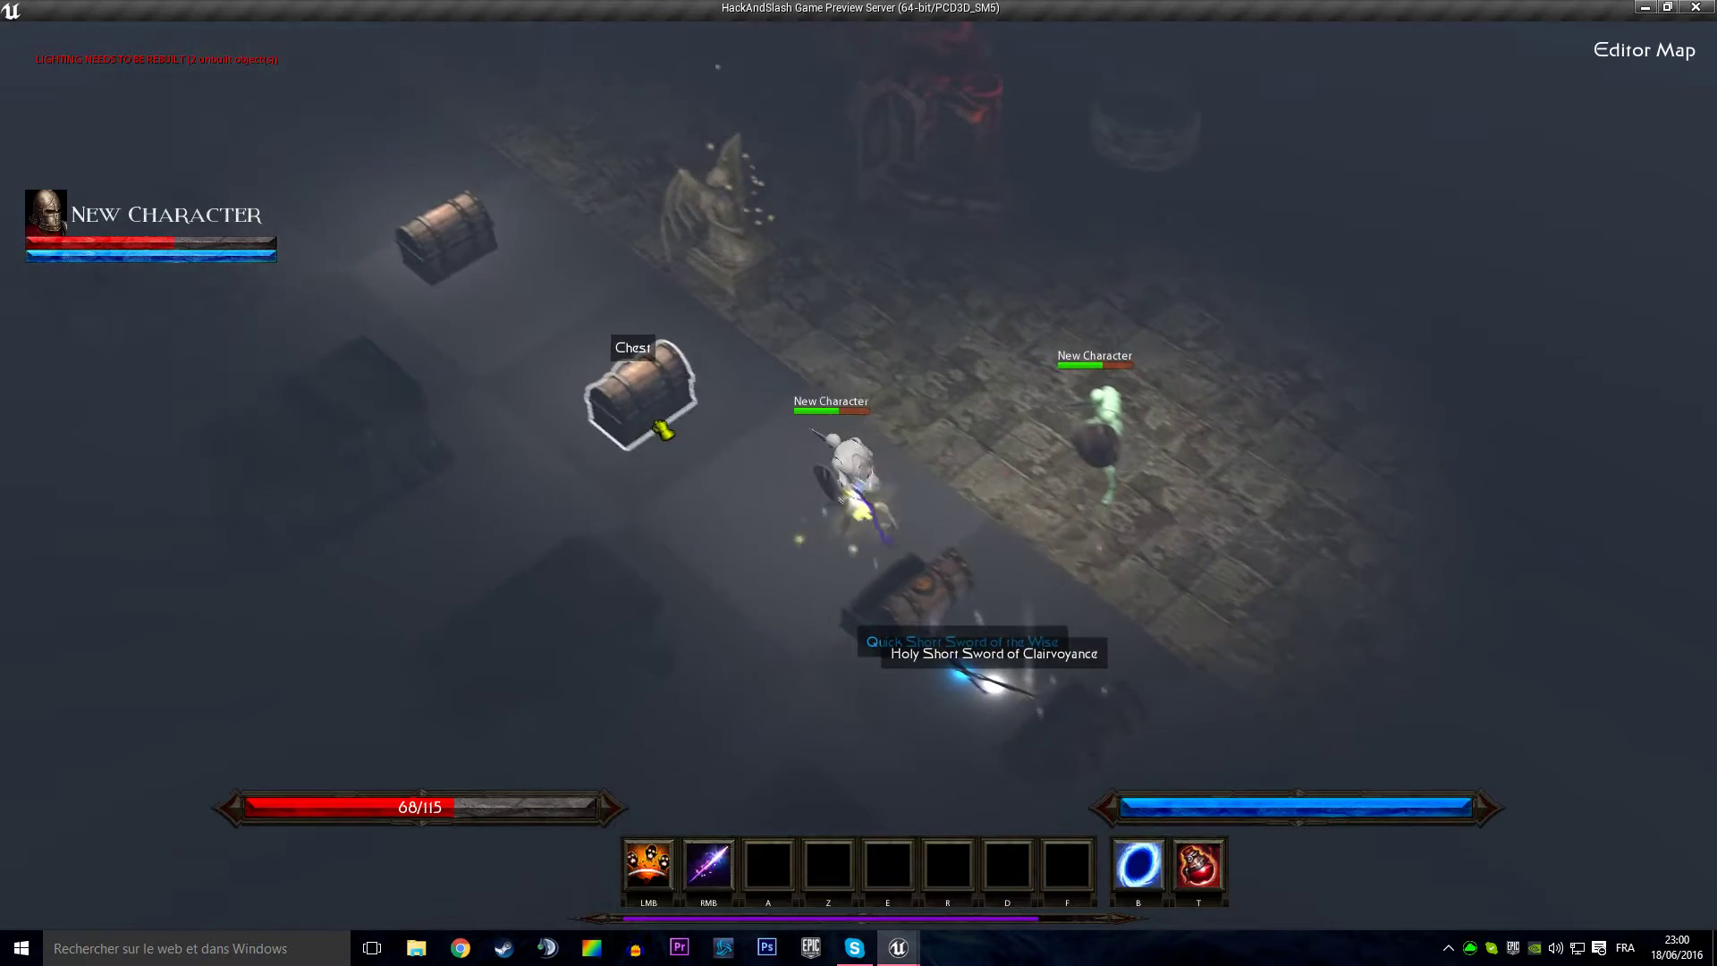
pyautogui.click(663, 431)
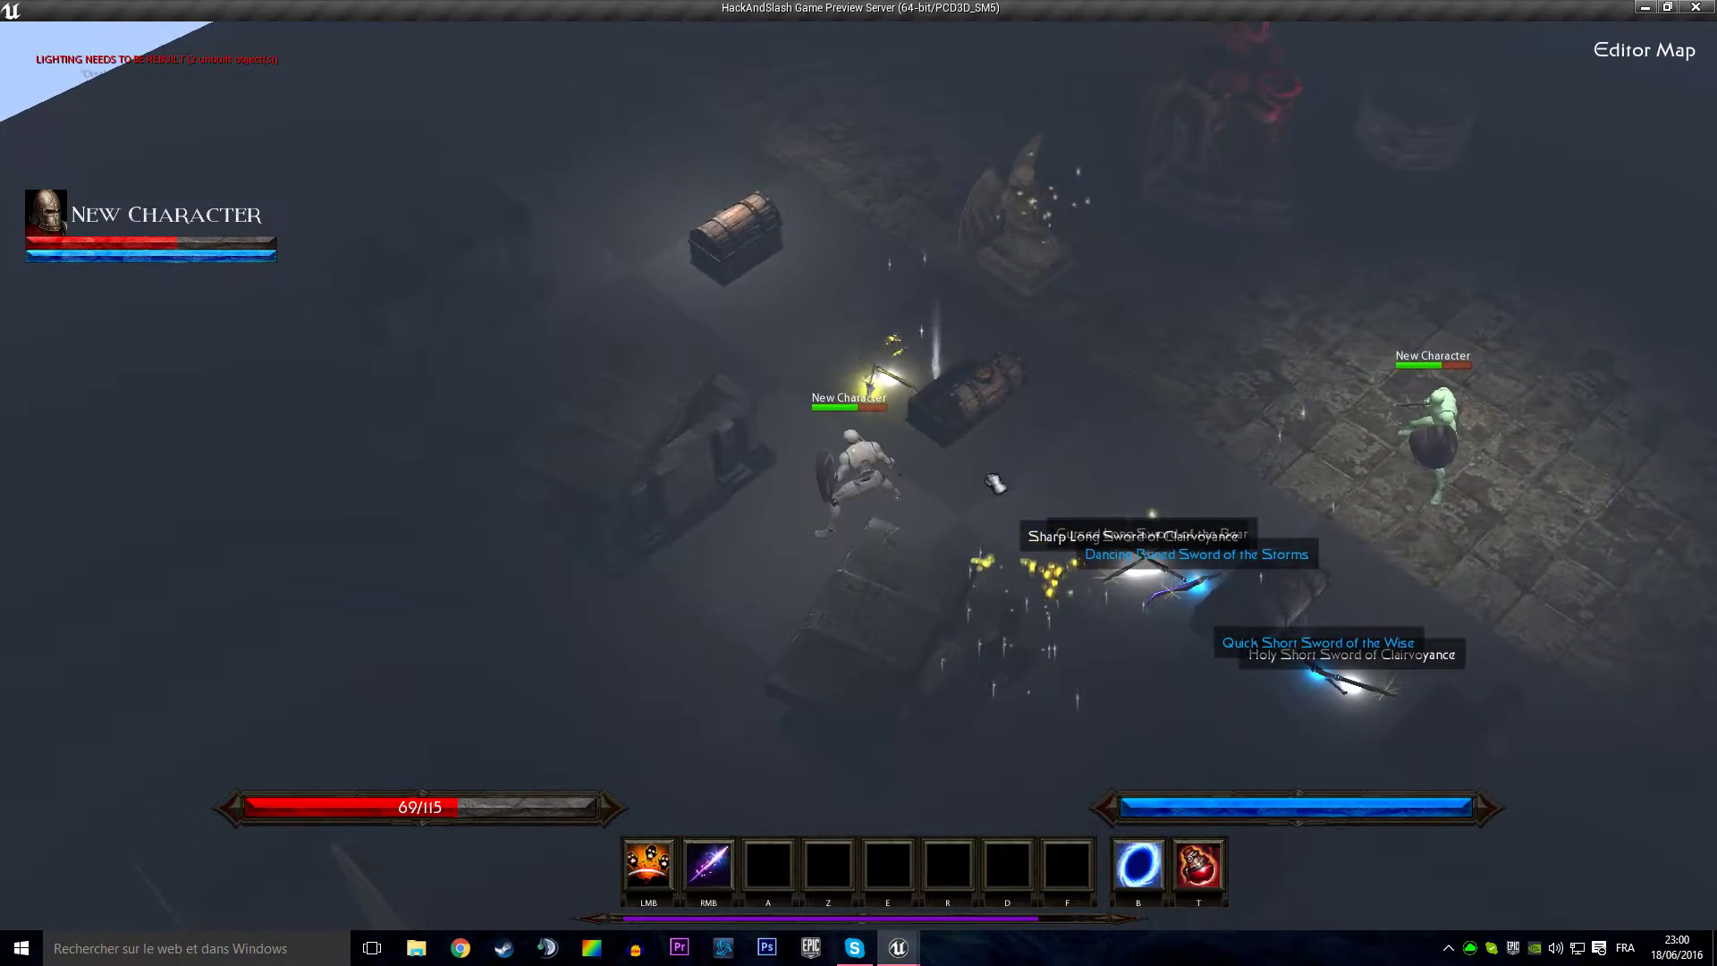
pyautogui.click(995, 482)
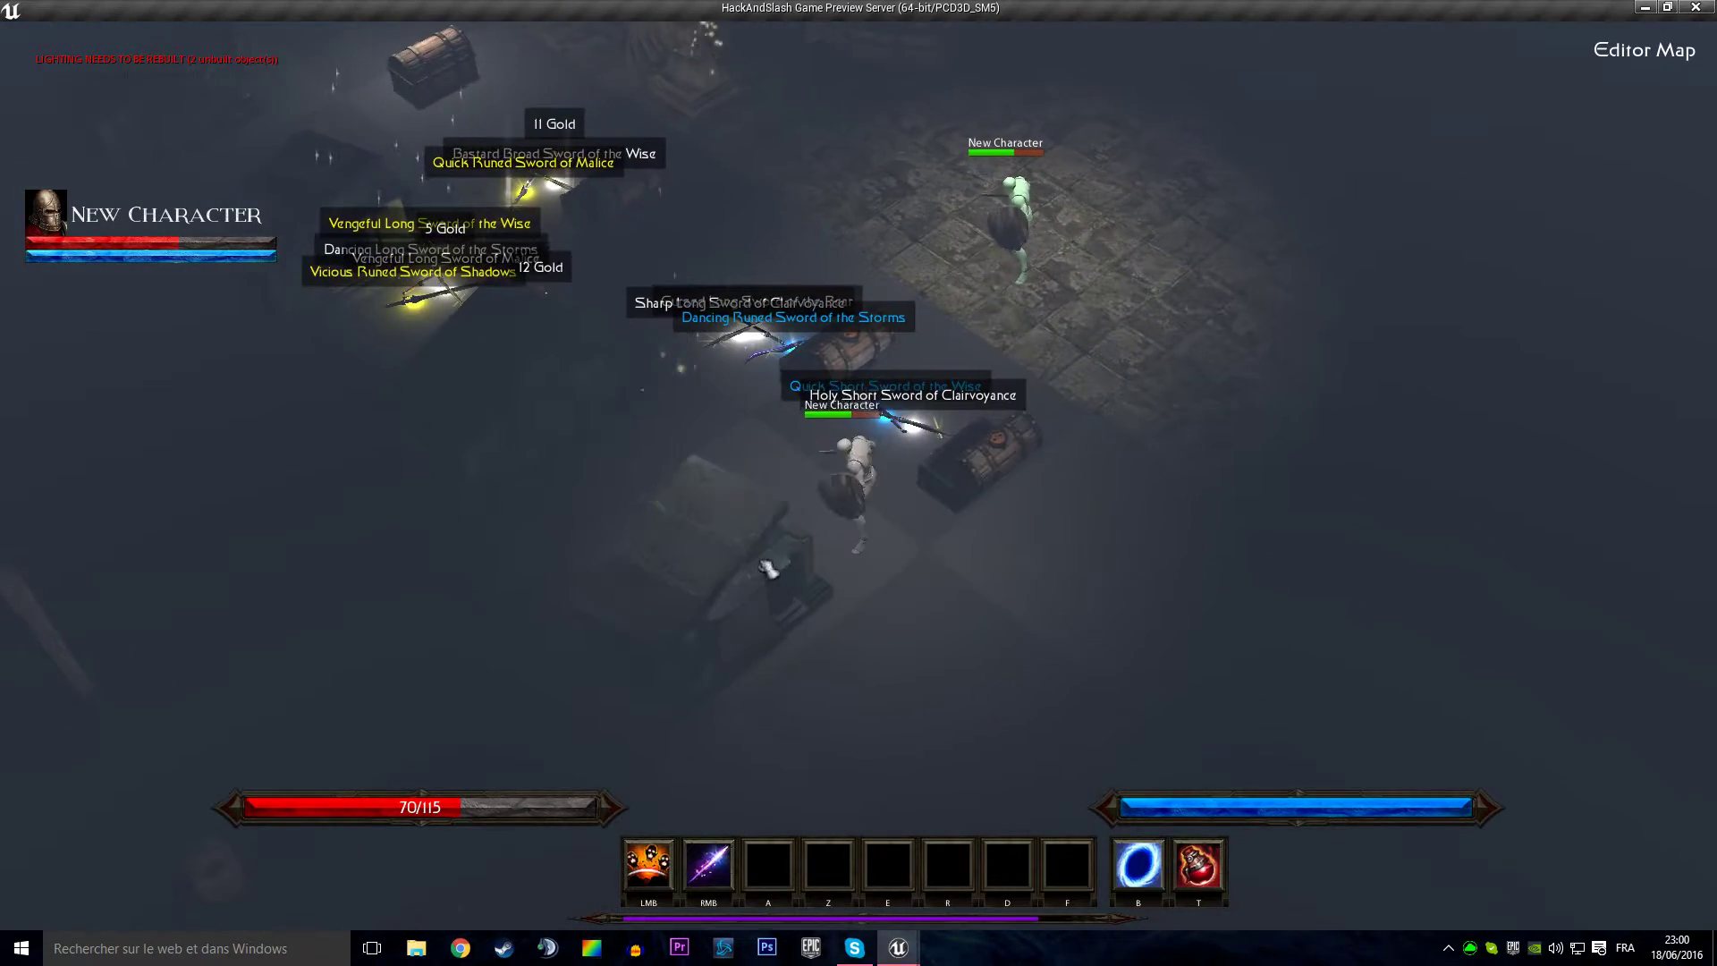
pyautogui.click(936, 372)
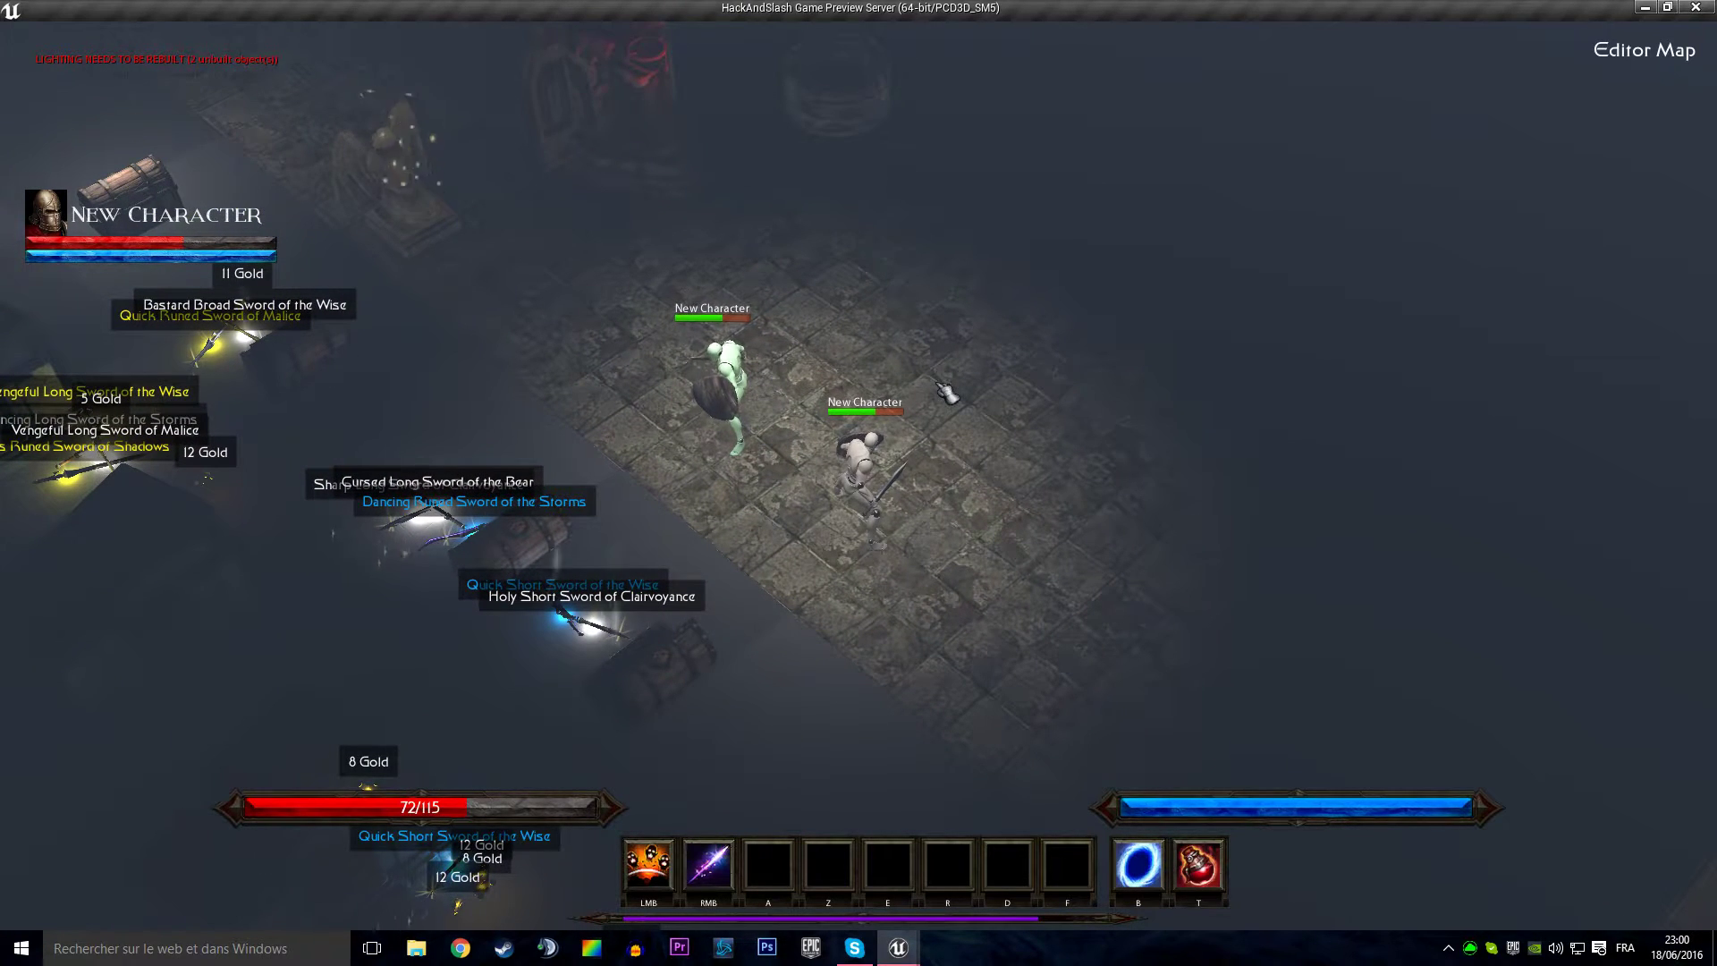
# Step: Activate the Shrine of Power and walk back down toward the dropped loot
pyautogui.click(697, 421)
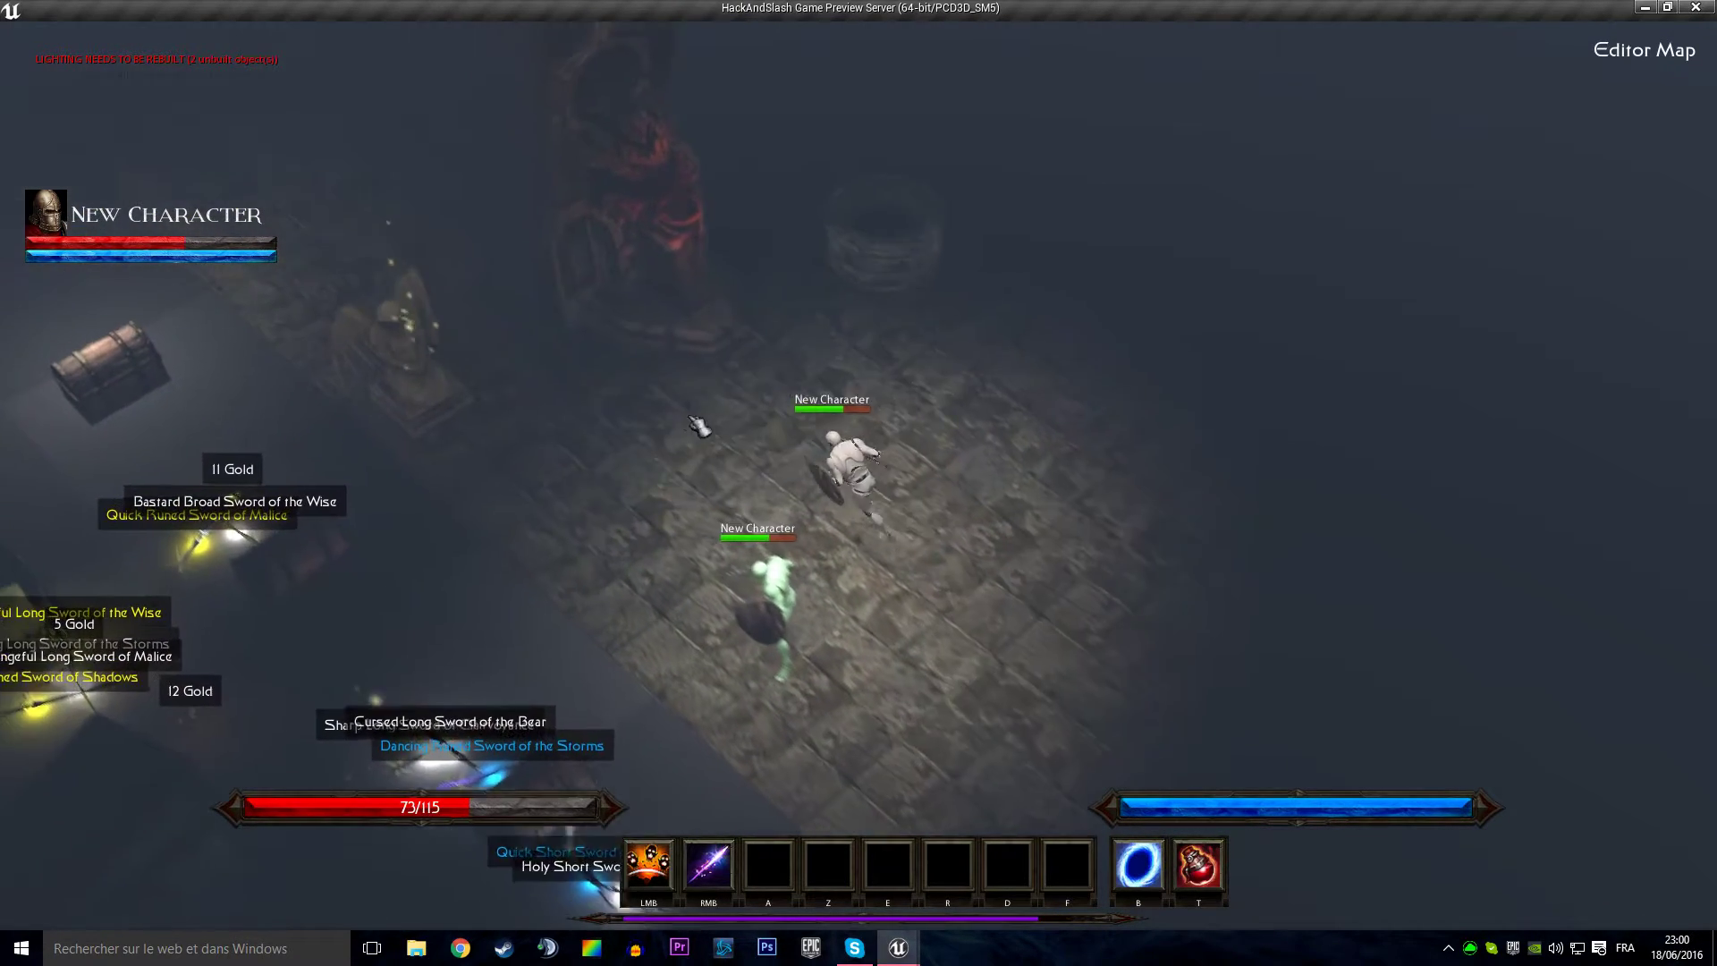
pyautogui.click(601, 478)
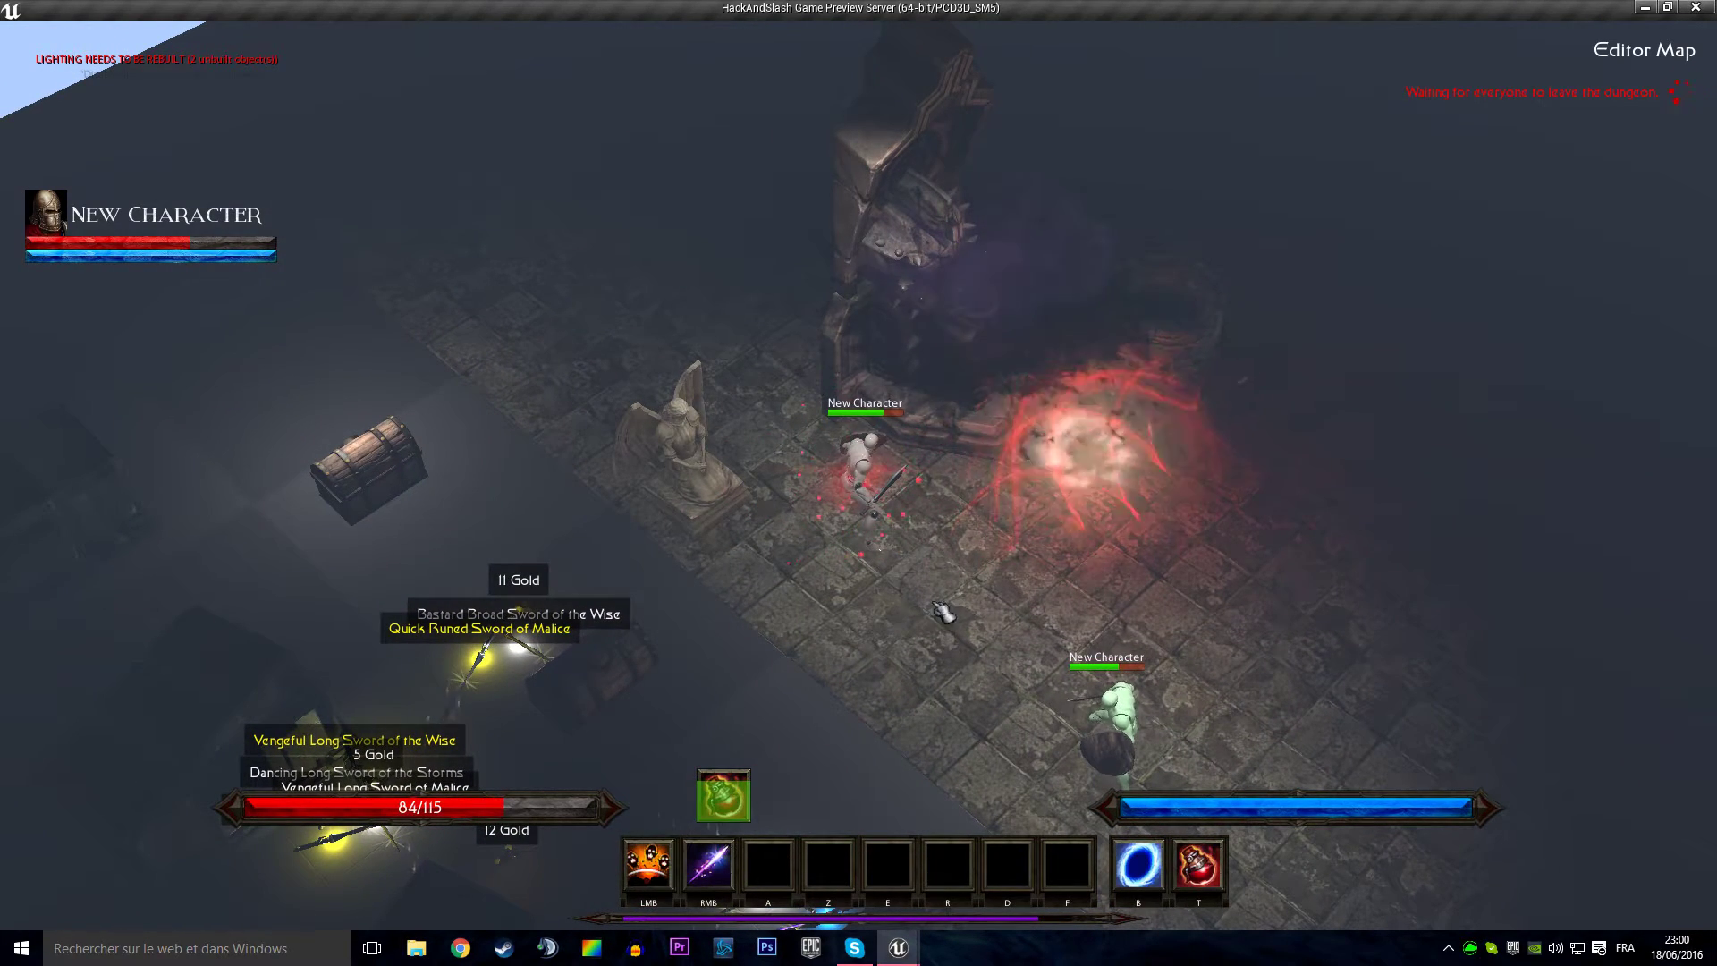
pyautogui.click(884, 622)
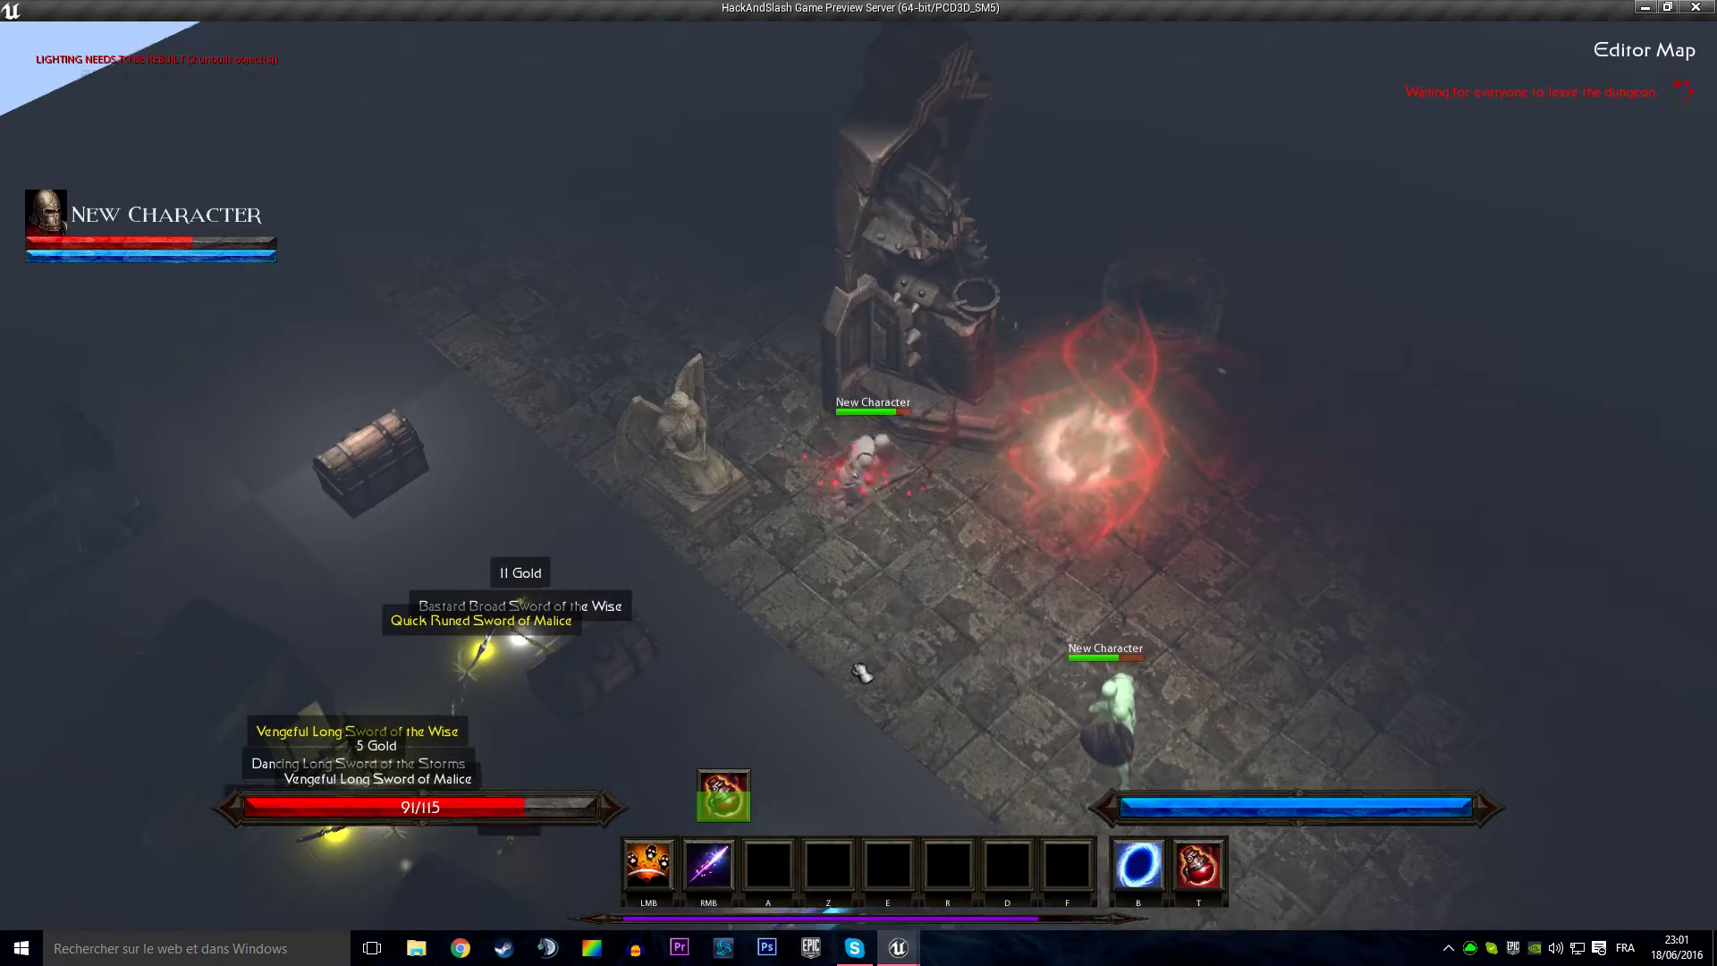